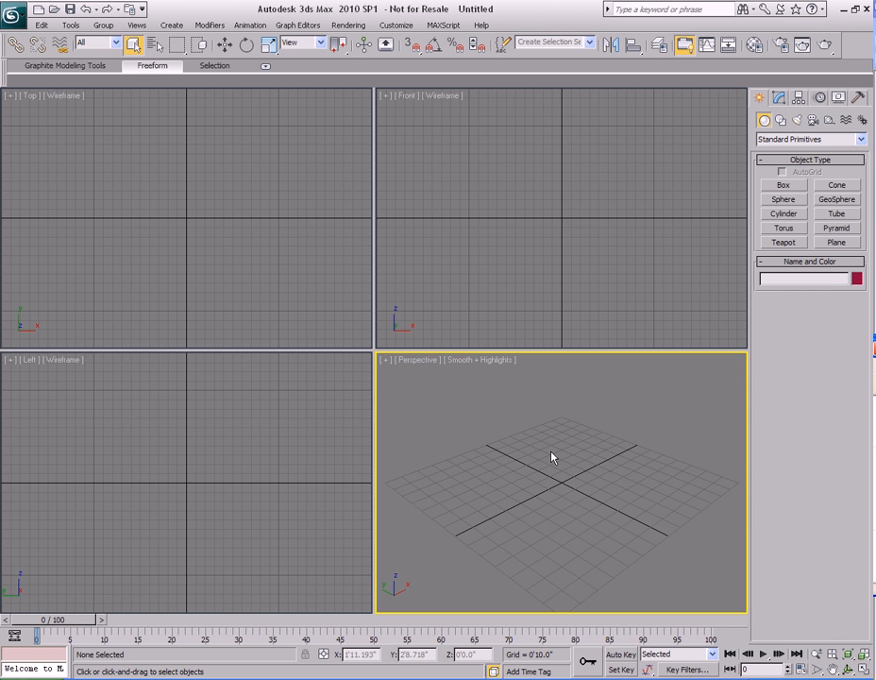
Open the scene file 13_Windows_START.max from the scenes folder.
key(ctrl+o)
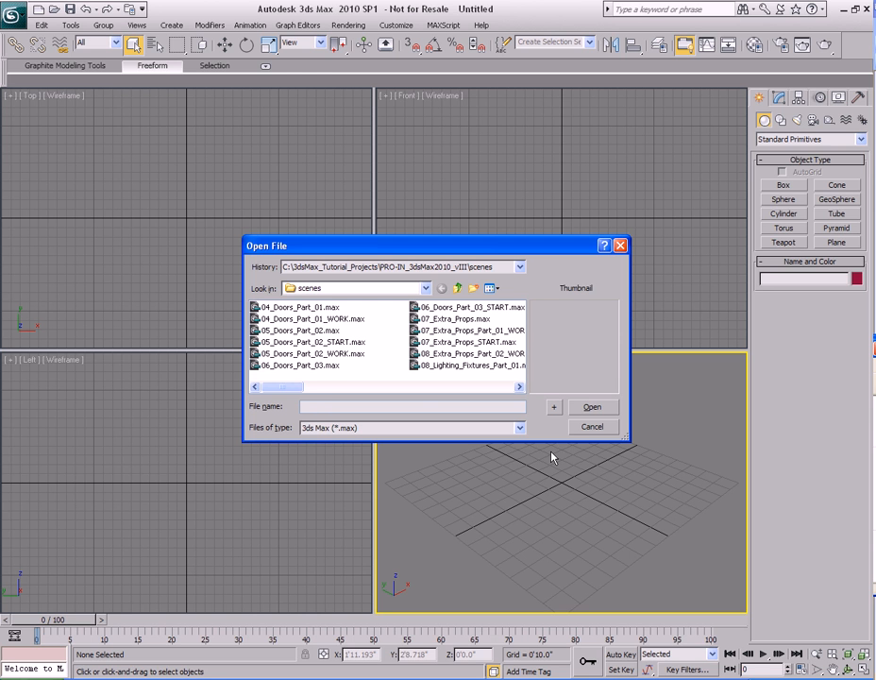
scroll(449, 374, down, 2)
scroll(416, 377, down, 1)
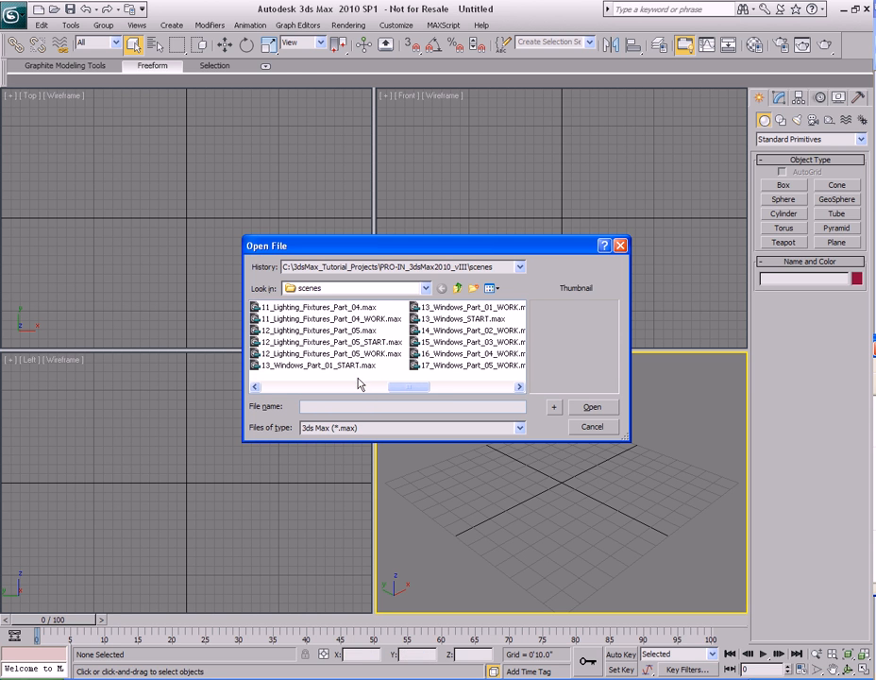
scroll(416, 366, down, 1)
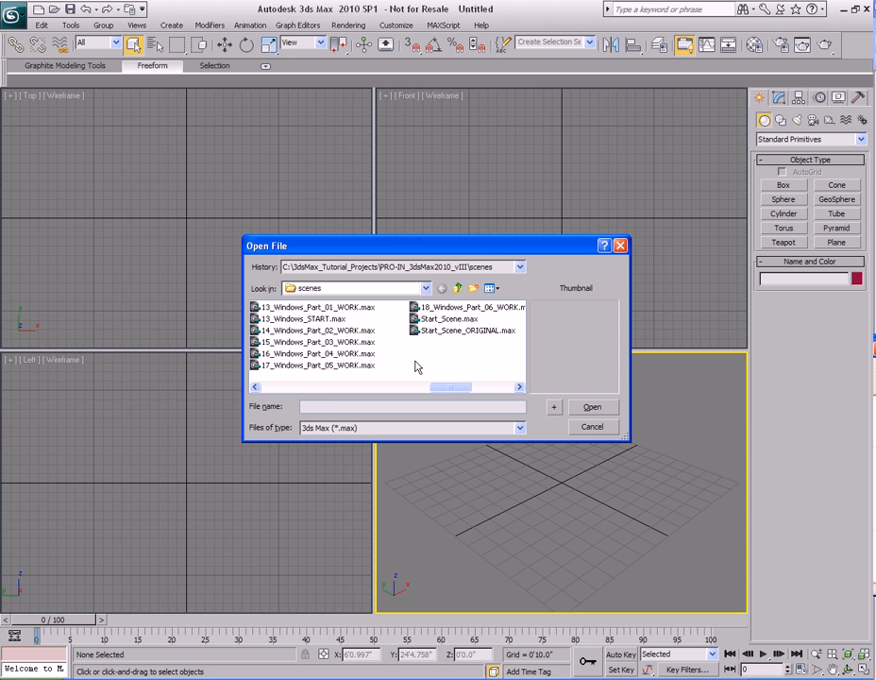
click(302, 318)
click(593, 407)
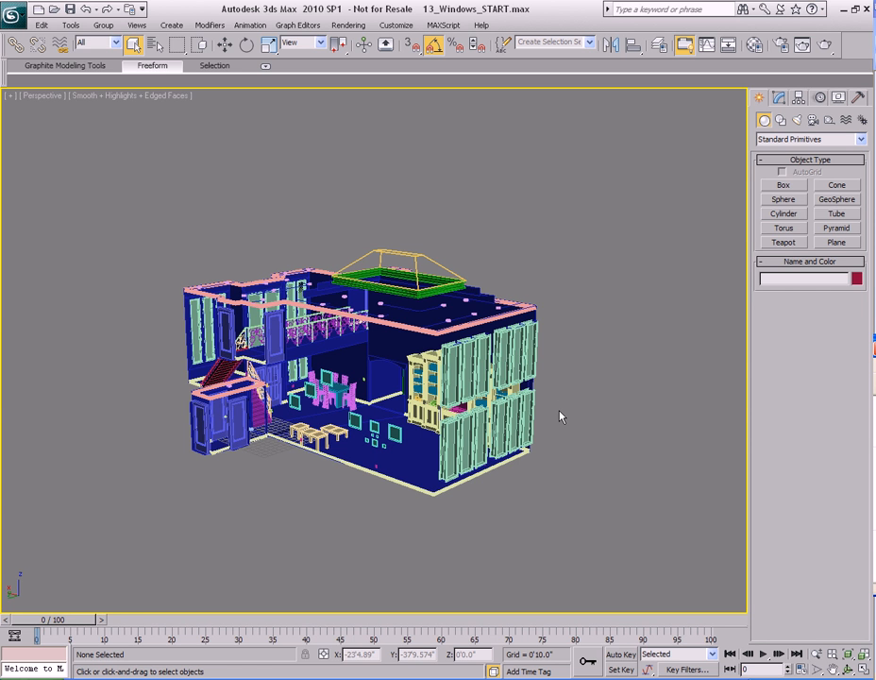
Select the Window Geometry object in the house model and isolate it from the rest of the scene.
scroll(553, 457, up, 5)
middle_drag(298, 444, 492, 450)
scroll(494, 448, up, 4)
middle_drag(524, 494, 544, 475)
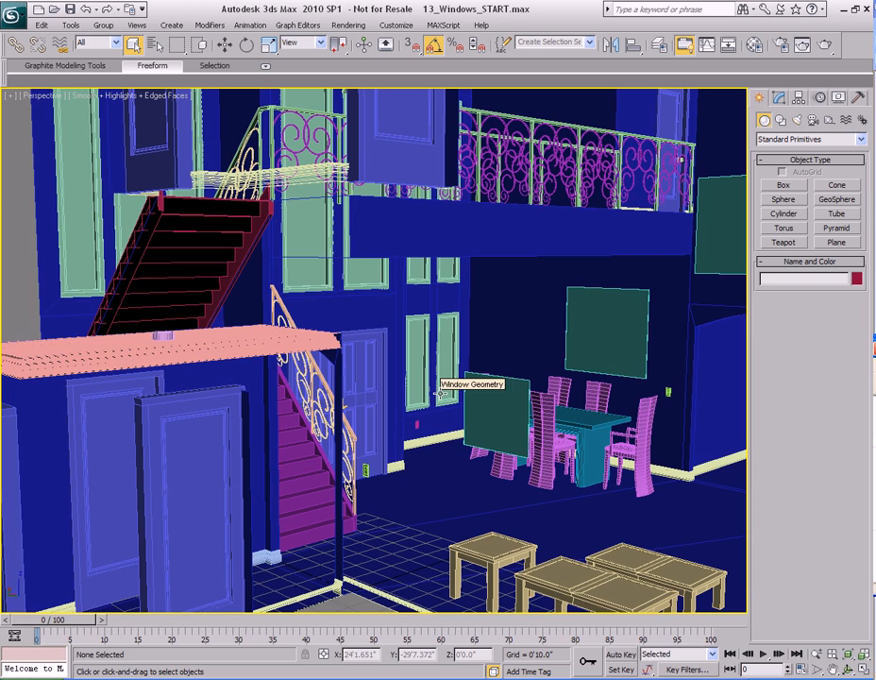
alt+middle_drag(407, 507, 482, 493)
alt+middle_drag(414, 473, 486, 500)
scroll(485, 500, down, 4)
middle_drag(499, 435, 462, 505)
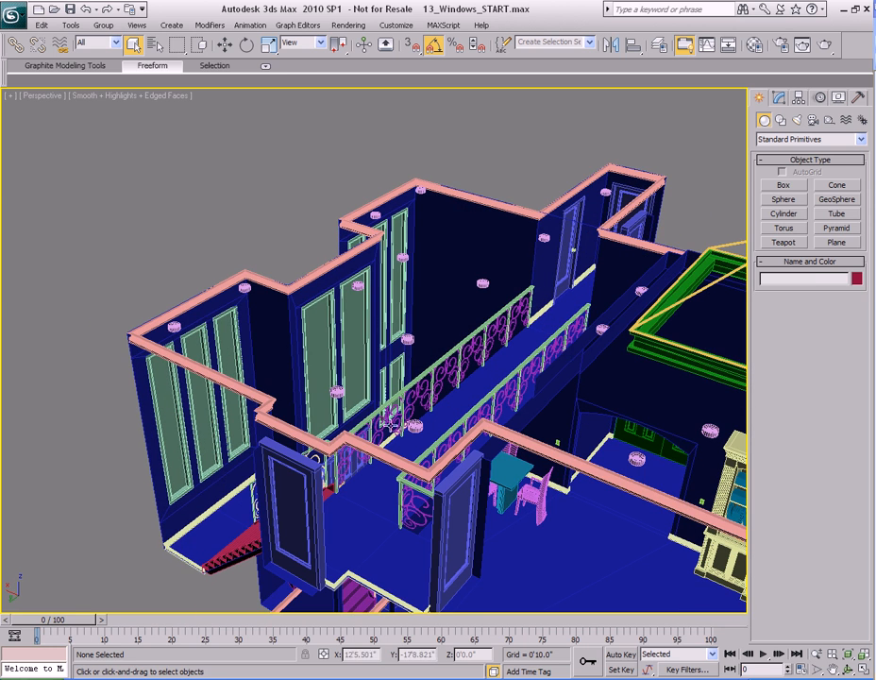
click(352, 326)
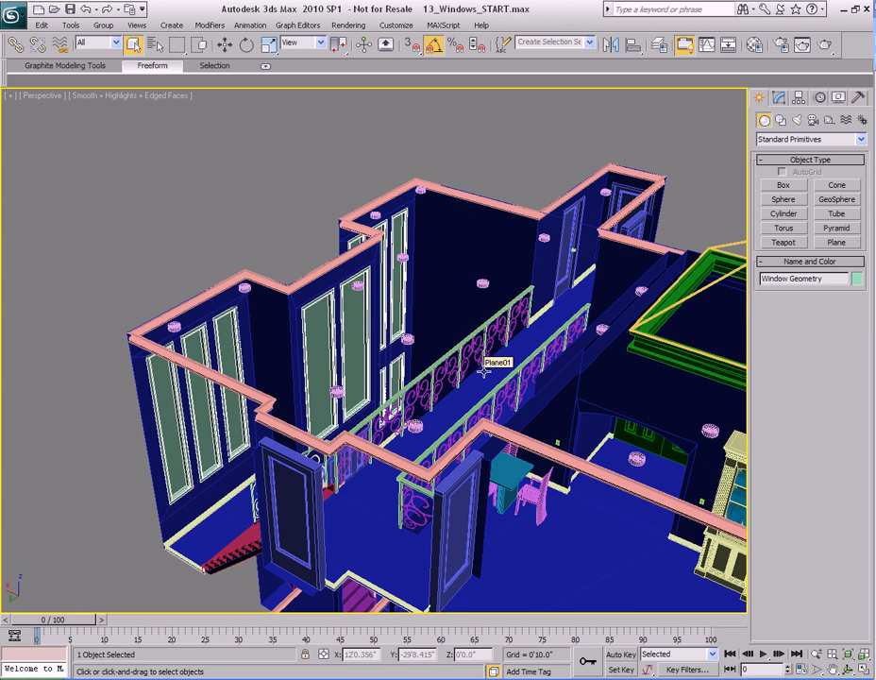
middle_drag(542, 428, 491, 443)
key(alt+q)
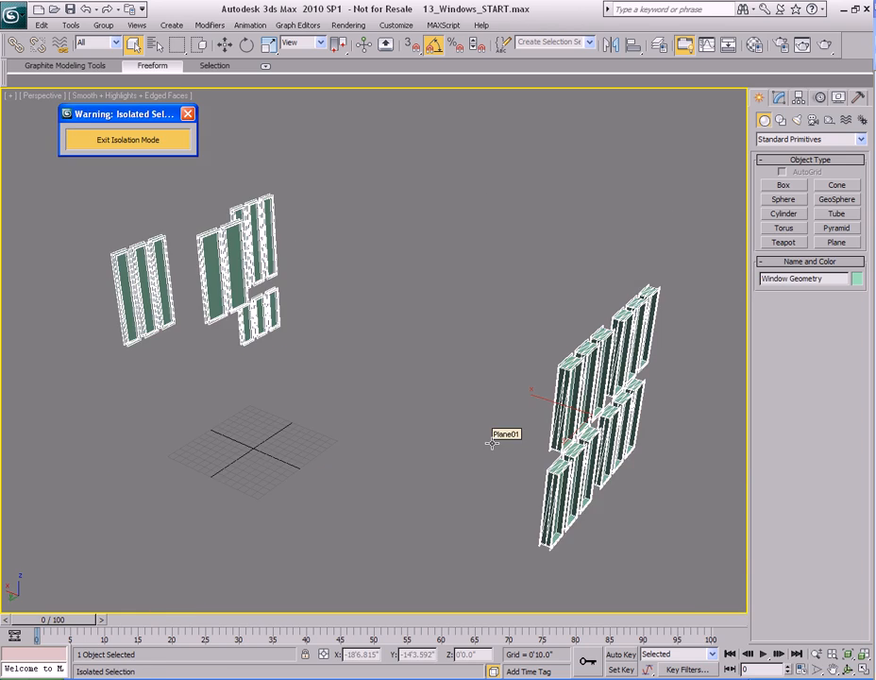
Examine the tall and short windows of Window Geometry at Element level.
middle_drag(363, 407, 447, 442)
scroll(447, 442, up, 5)
middle_drag(521, 480, 435, 398)
key(5)
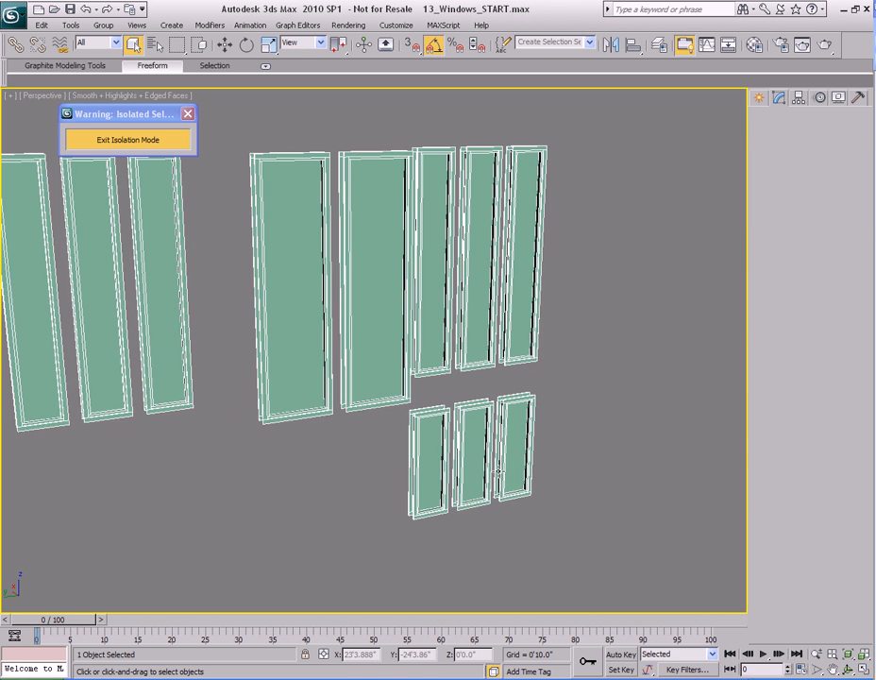
click(474, 463)
key(z)
scroll(473, 471, down, 4)
click(543, 387)
alt+middle_drag(543, 387, 430, 359)
middle_drag(430, 359, 461, 426)
scroll(545, 462, down, 7)
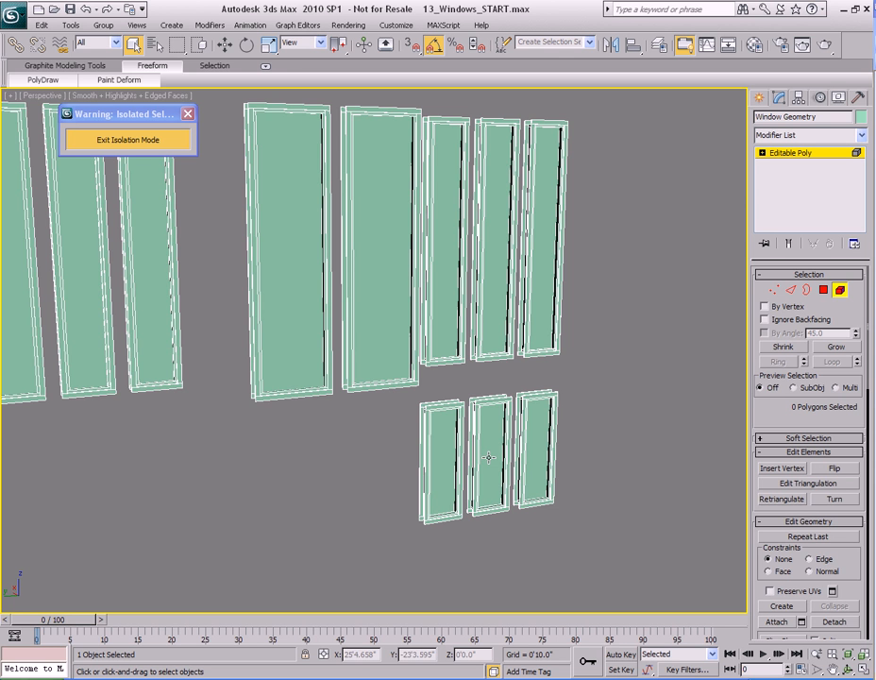
Select individual window elements to check how the short lower windows are put together.
alt+middle_drag(488, 458, 469, 452)
click(402, 341)
click(482, 342)
click(519, 341)
drag(529, 347, 372, 515)
mouse_move(464, 432)
alt+middle_down()
mouse_move(366, 437)
mouse_move(477, 431)
alt+middle_up()
drag(115, 303, 371, 501)
middle_drag(598, 501, 420, 498)
click(444, 514)
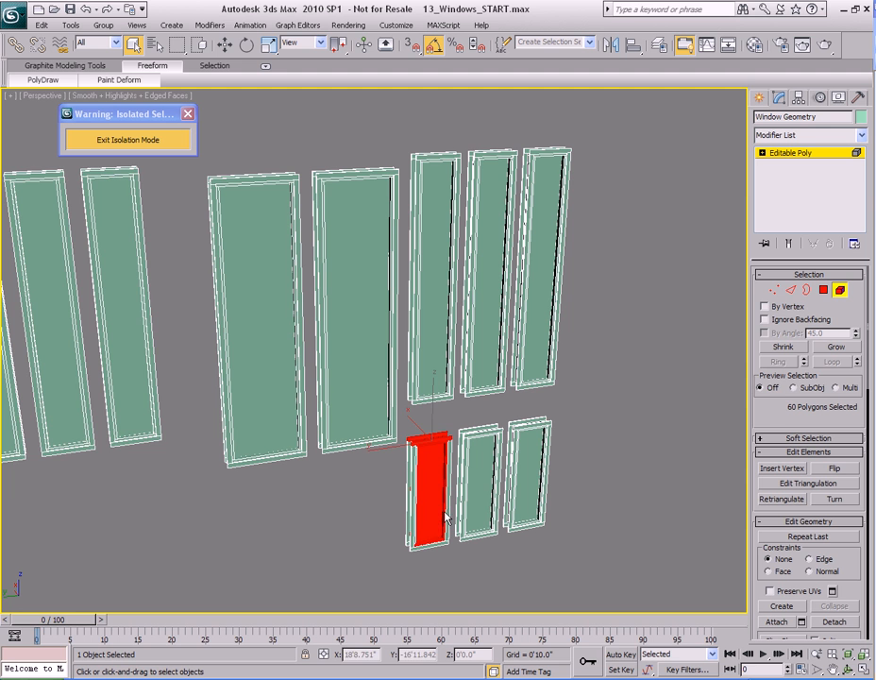
Select the window groups in turn, frame the three short lower windows for inspection, and clear the selection.
drag(585, 253, 429, 323)
middle_drag(305, 388, 410, 393)
drag(279, 326, 106, 390)
middle_drag(497, 431, 387, 434)
drag(190, 294, 375, 379)
alt+middle_drag(374, 379, 350, 408)
drag(395, 234, 612, 325)
alt+middle_drag(515, 366, 409, 372)
drag(520, 463, 392, 547)
key(z)
mouse_move(366, 483)
alt+middle_down()
mouse_move(309, 473)
mouse_move(357, 484)
alt+middle_up()
scroll(335, 481, down, 5)
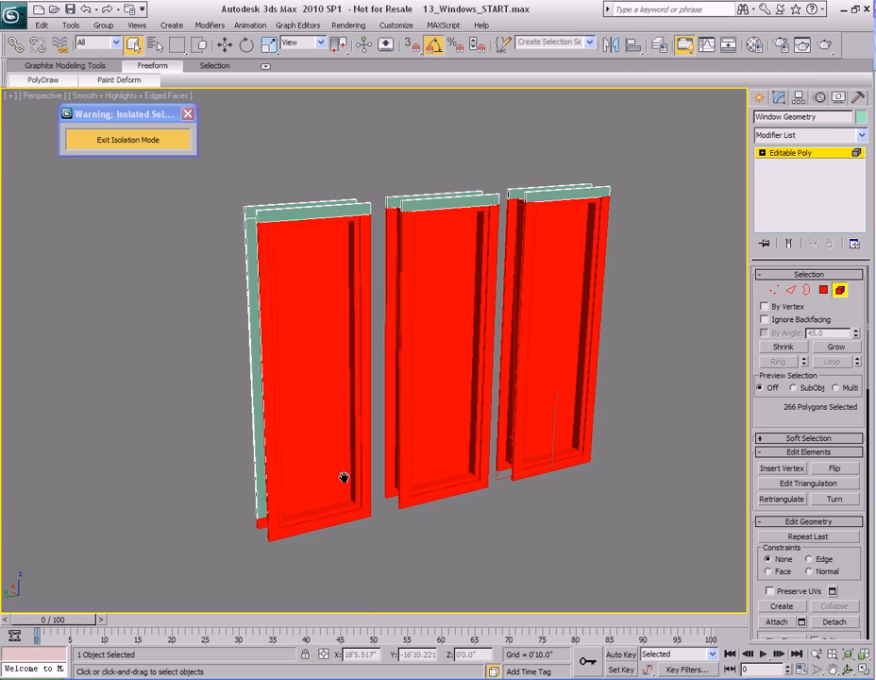
click(201, 420)
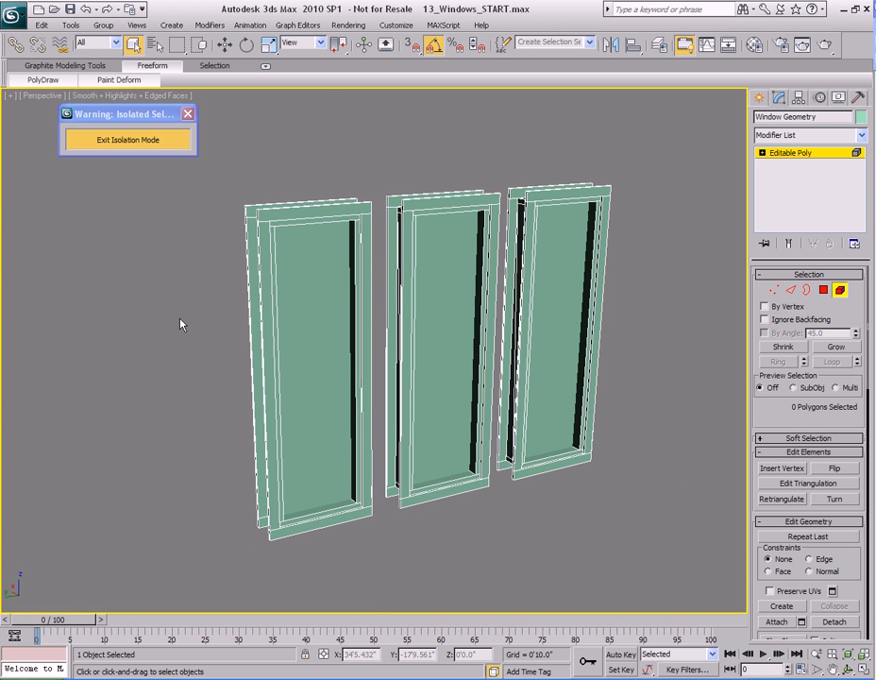
Study the pleated shades in the crystalpleat_rs1large.jpg reference photo up close, then minimize the image.
key(alt+Tab)
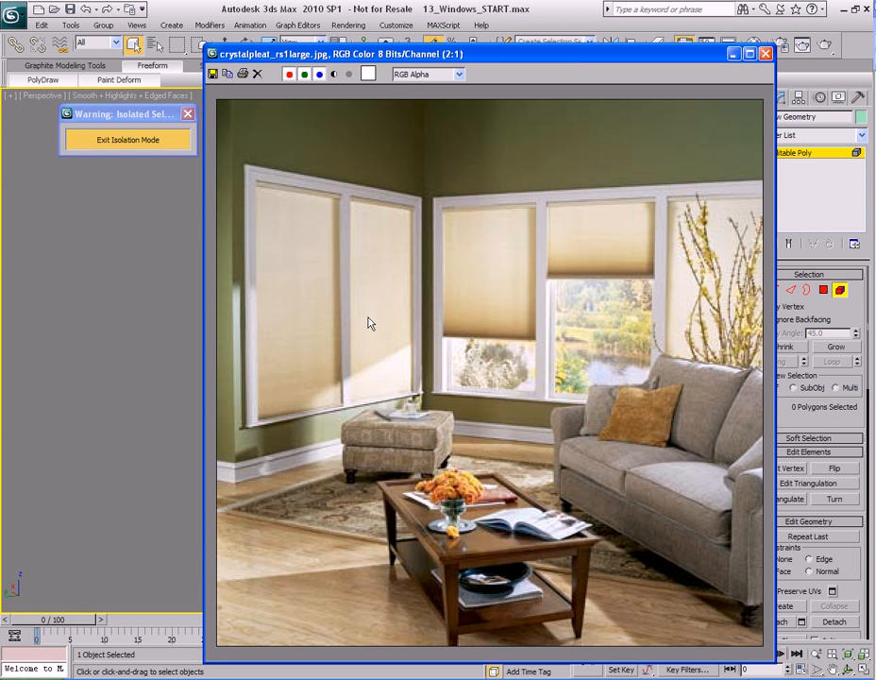
scroll(367, 313, up, 1)
middle_drag(429, 435, 396, 332)
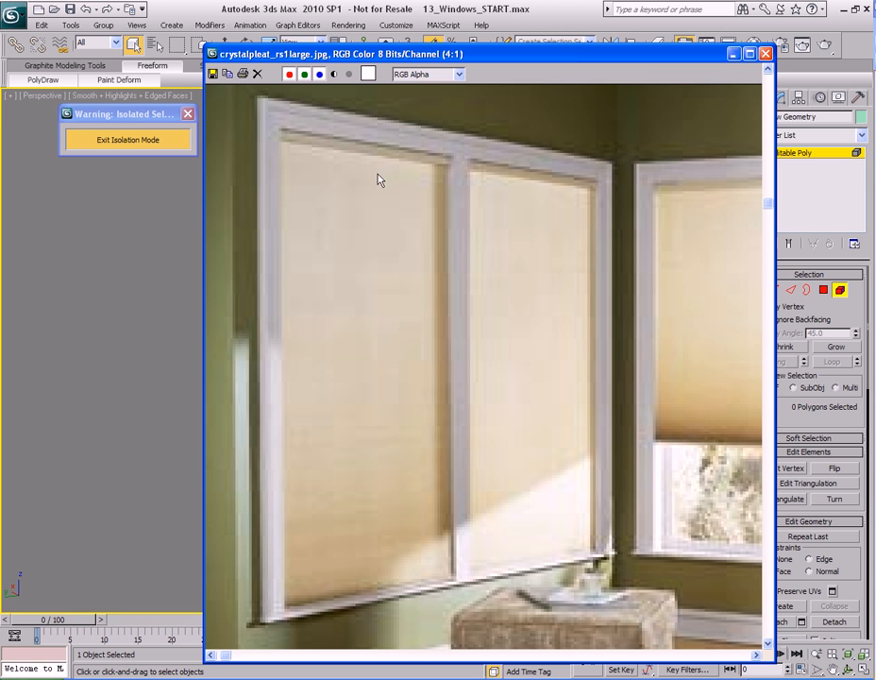
middle_drag(595, 579, 398, 434)
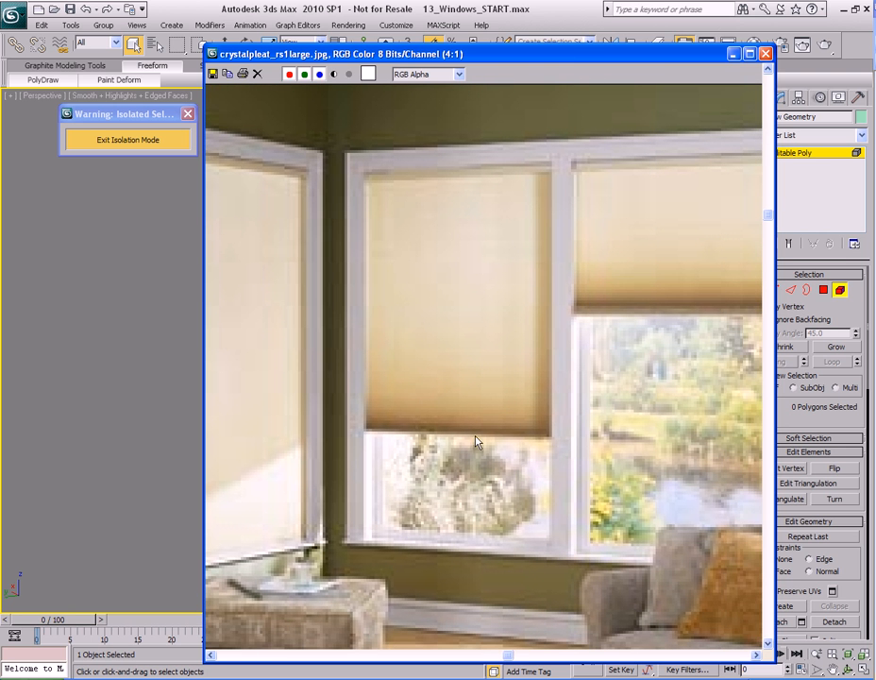
scroll(419, 491, down, 1)
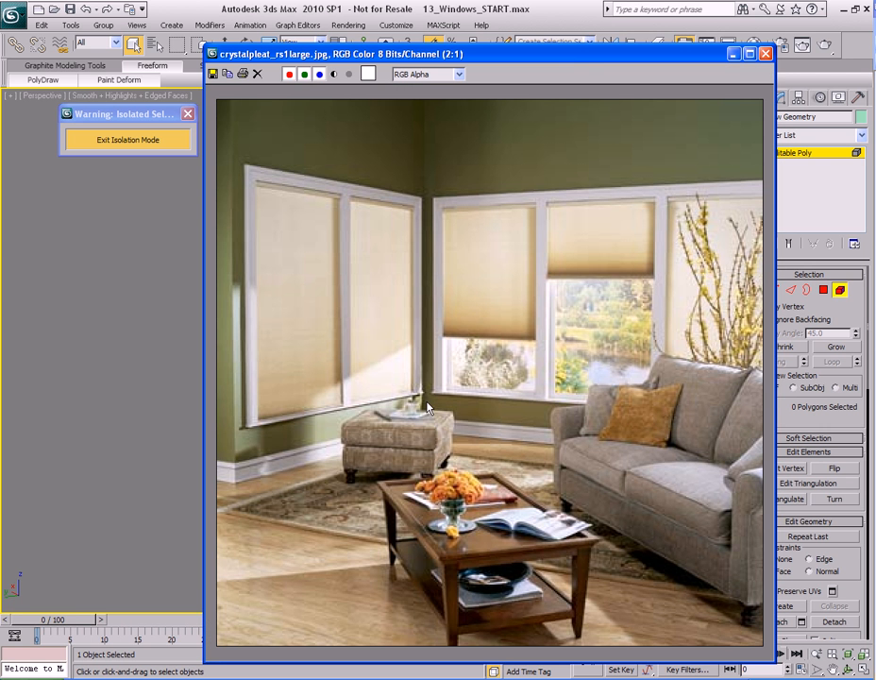
click(733, 54)
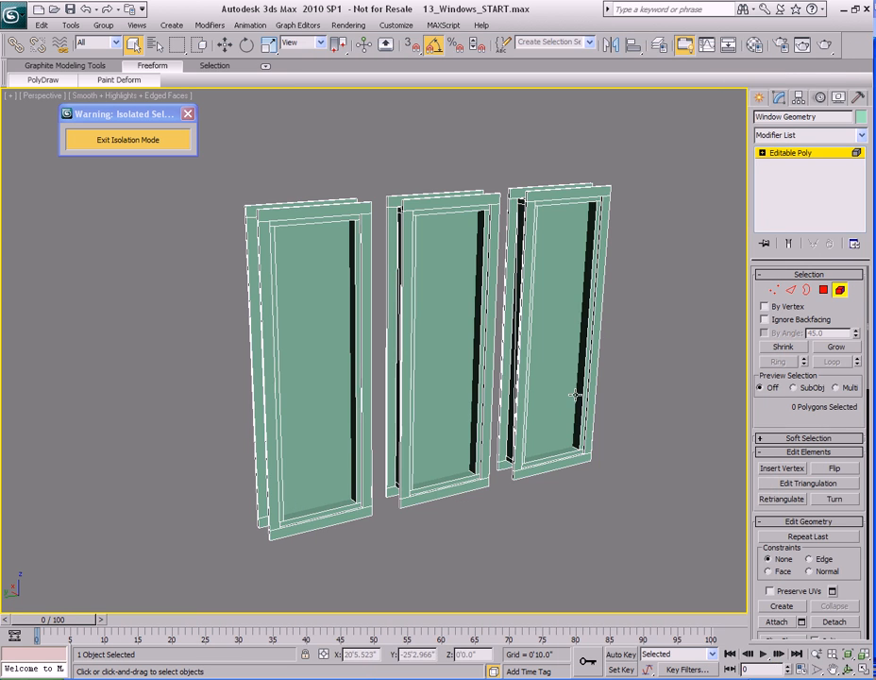
Examine the middle short window's glass and upper frame recess from below, then leave Element level.
scroll(570, 400, down, 2)
alt+middle_drag(570, 400, 499, 372)
click(405, 304)
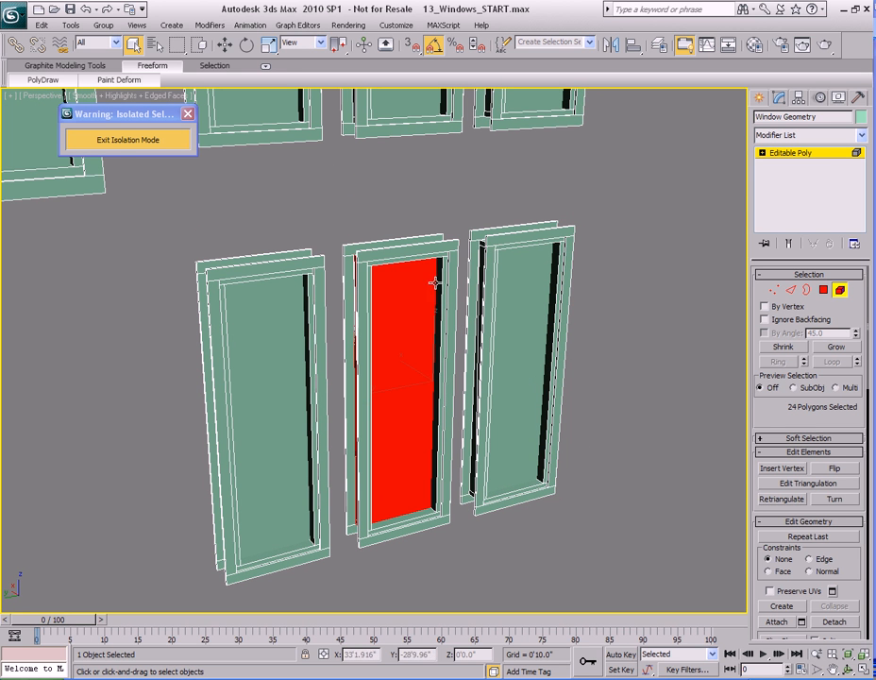
click(407, 195)
mouse_move(463, 293)
alt+middle_down()
mouse_move(463, 364)
mouse_move(451, 413)
mouse_move(425, 386)
mouse_move(479, 404)
mouse_move(451, 365)
mouse_move(469, 374)
mouse_move(489, 410)
mouse_move(479, 317)
mouse_move(533, 265)
mouse_move(490, 396)
mouse_move(508, 375)
alt+middle_up()
scroll(464, 364, up, 3)
scroll(469, 373, down, 3)
scroll(533, 266, up, 3)
key(5)
Create an AutoGrid cylinder across the top of the middle window's recess, about 0.436" in radius and 11.41" long.
click(758, 98)
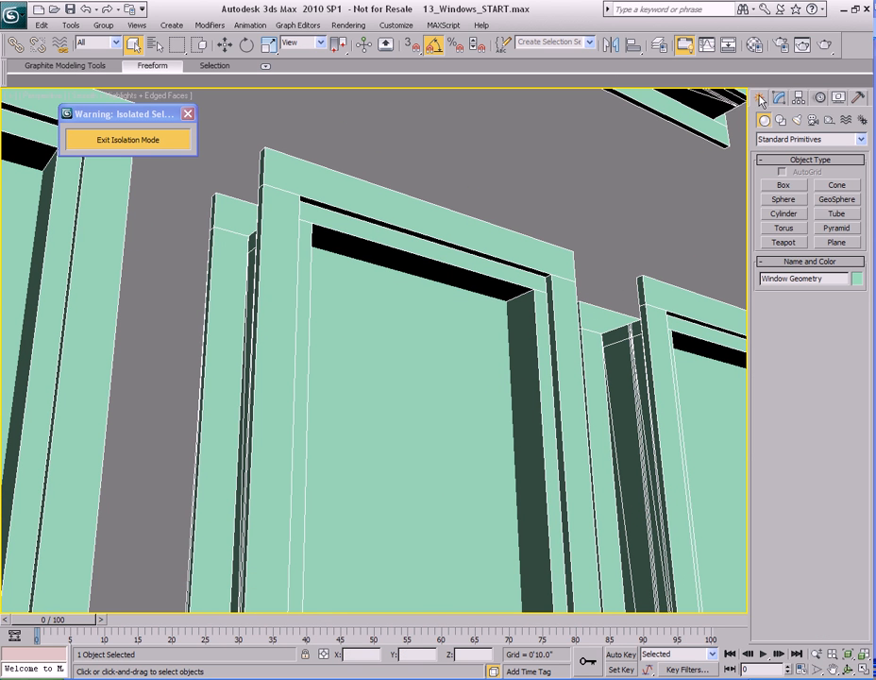
click(786, 214)
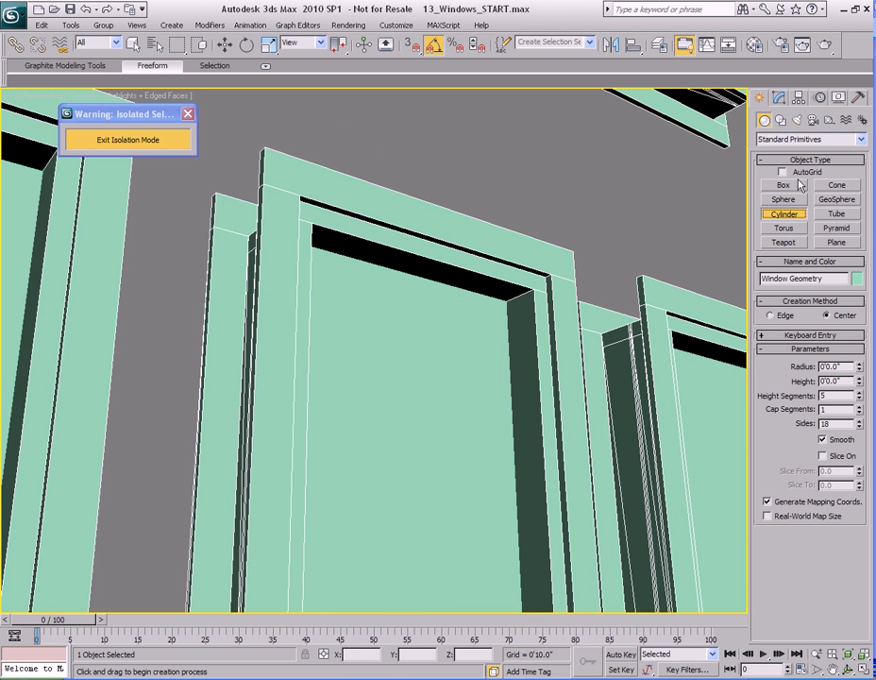
click(797, 172)
alt+middle_drag(449, 360, 458, 358)
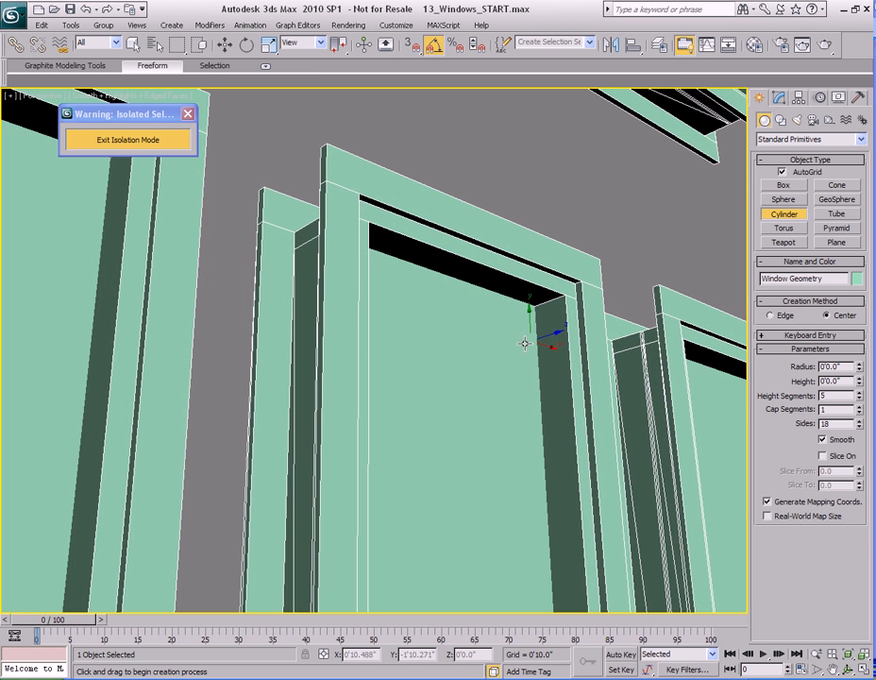
drag(555, 306, 554, 313)
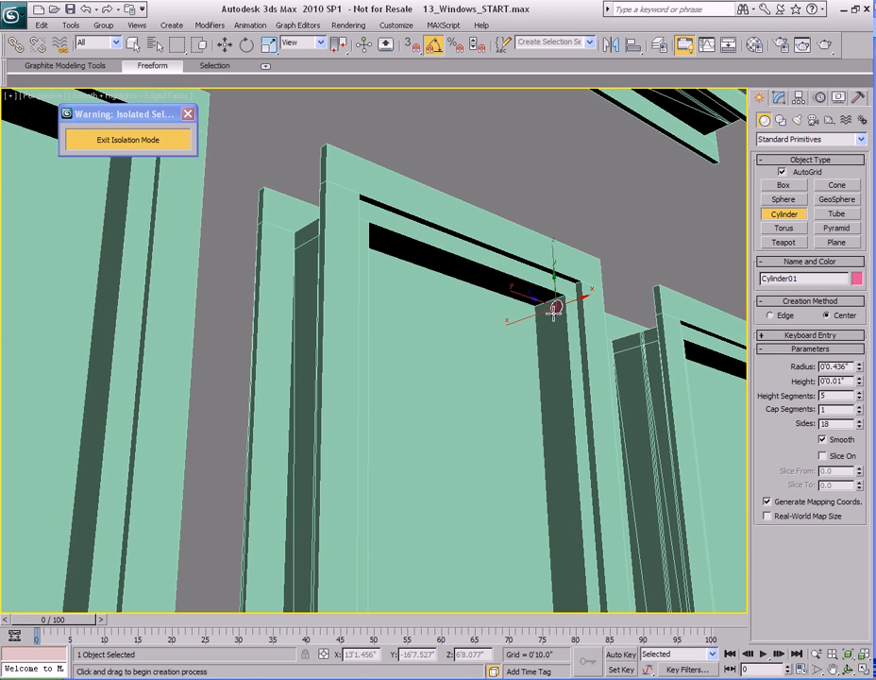
click(371, 260)
right_click(537, 352)
key(z)
Set the cylinder's height segments to 1 and its sides to 19.
alt+middle_drag(592, 378, 467, 373)
key(1)
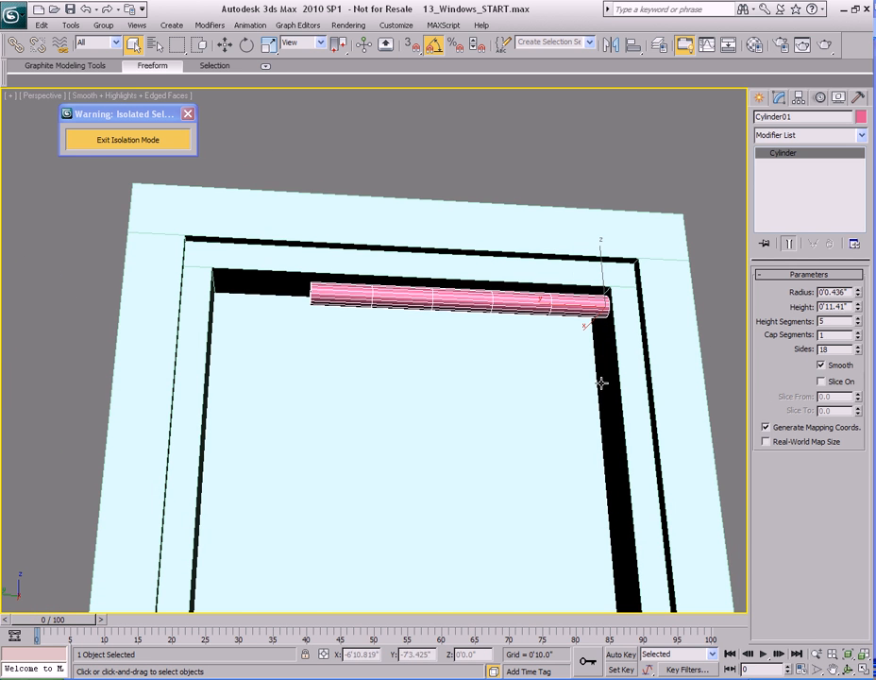
drag(858, 324, 859, 409)
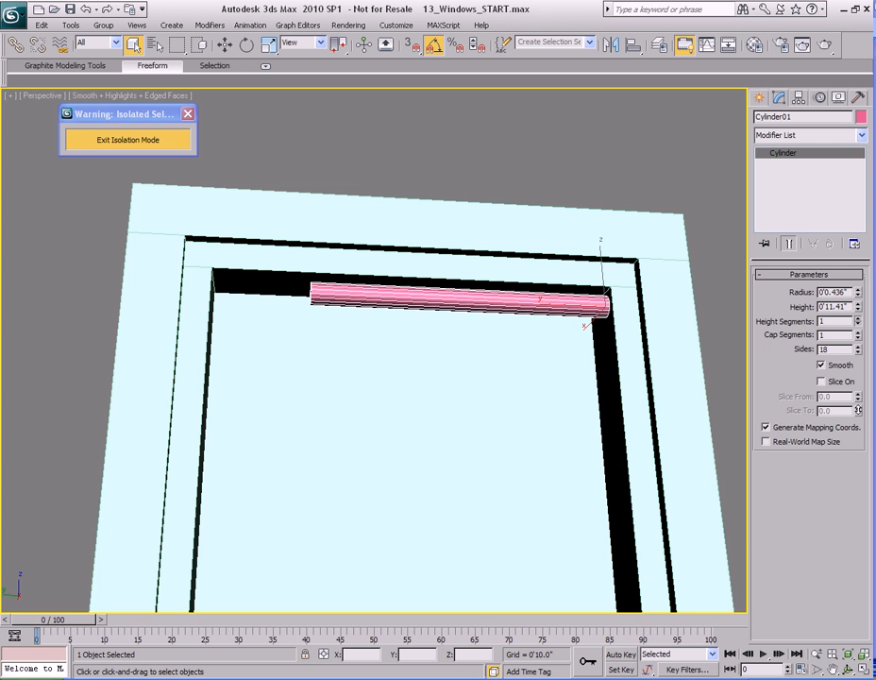
double_click(837, 350)
text(19)
alt+middle_drag(627, 401, 513, 366)
scroll(531, 365, up, 5)
scroll(513, 367, up, 1)
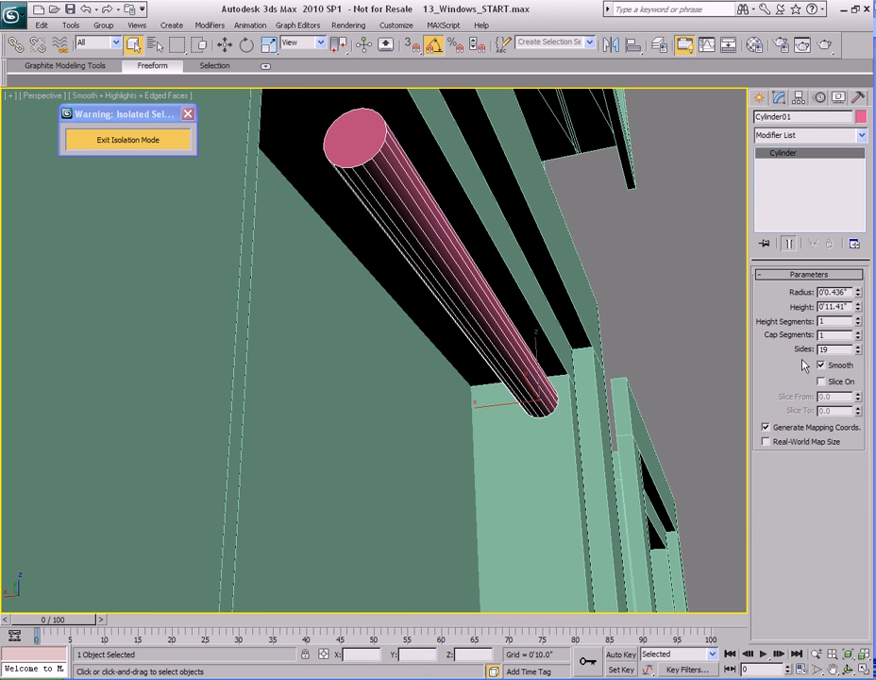
Try fewer sides on the cylinder, down to 11, and settle on 14.
click(858, 352)
click(858, 352)
click(858, 352)
click(858, 352)
click(858, 352)
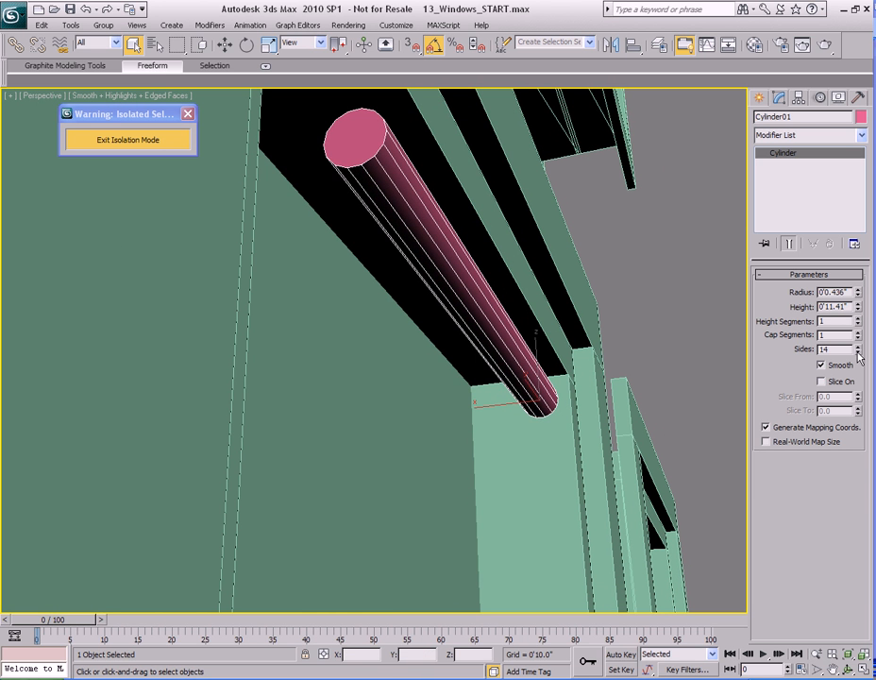
click(858, 352)
click(858, 352)
click(858, 353)
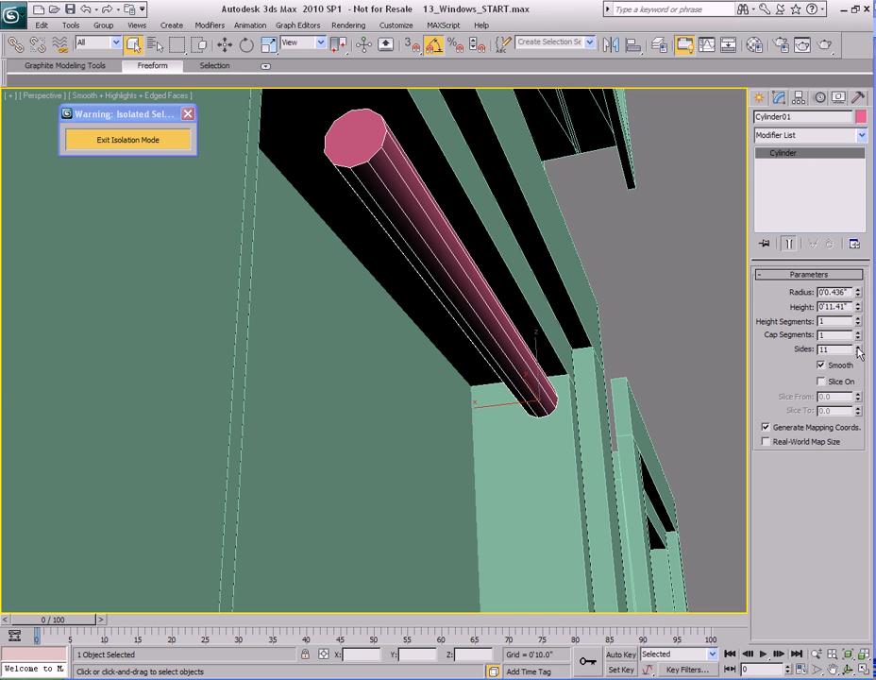
click(858, 346)
click(858, 346)
click(858, 346)
Make Vertex the only active snap type in the grid and snap settings.
middle_drag(392, 468, 443, 406)
scroll(385, 447, down, 3)
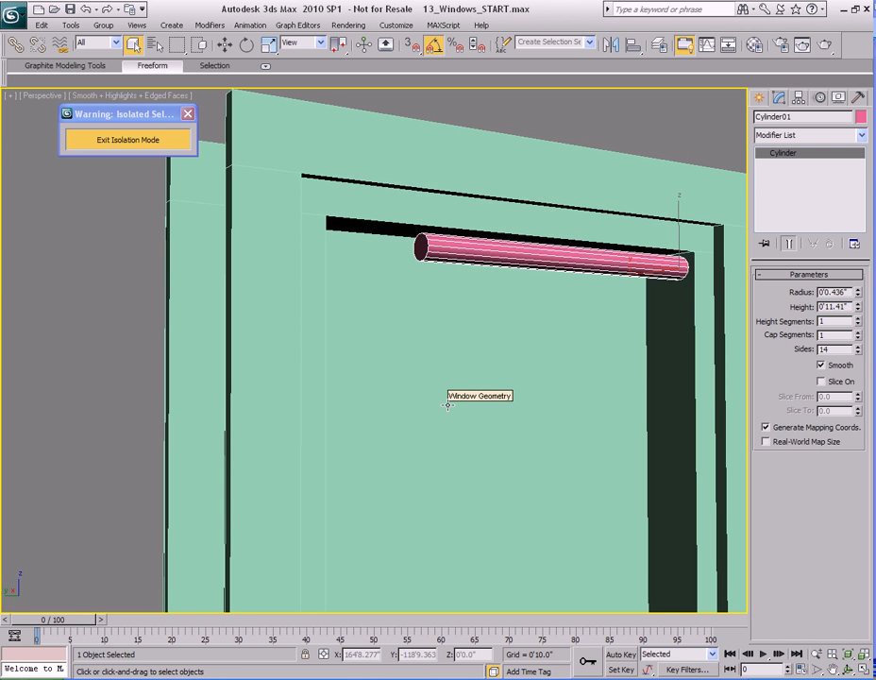
alt+middle_drag(409, 324, 432, 393)
alt+middle_drag(422, 351, 364, 393)
alt+middle_drag(365, 393, 387, 379)
middle_drag(500, 411, 449, 406)
middle_drag(421, 354, 412, 365)
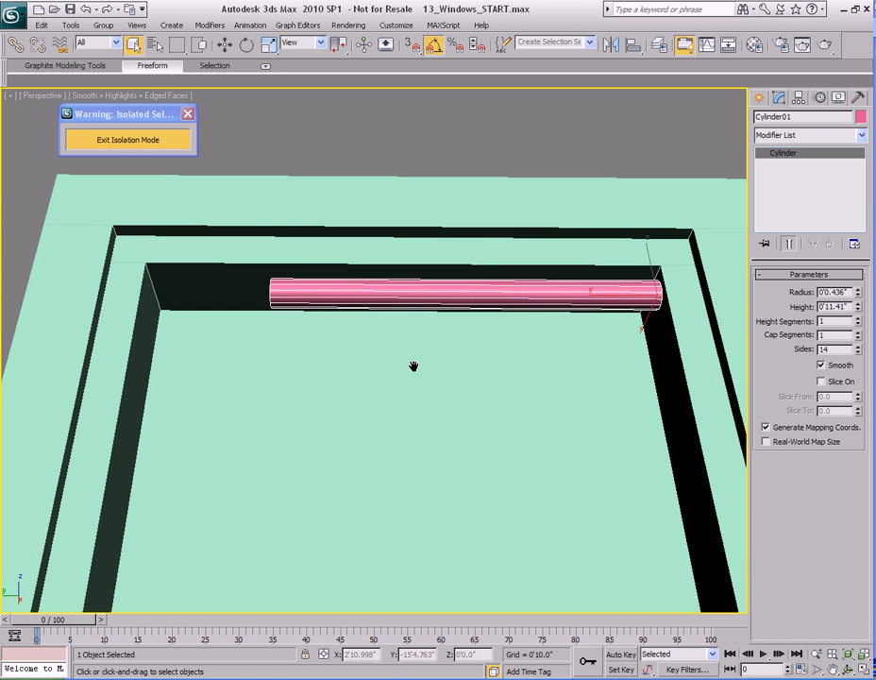
shift+right_click(463, 354)
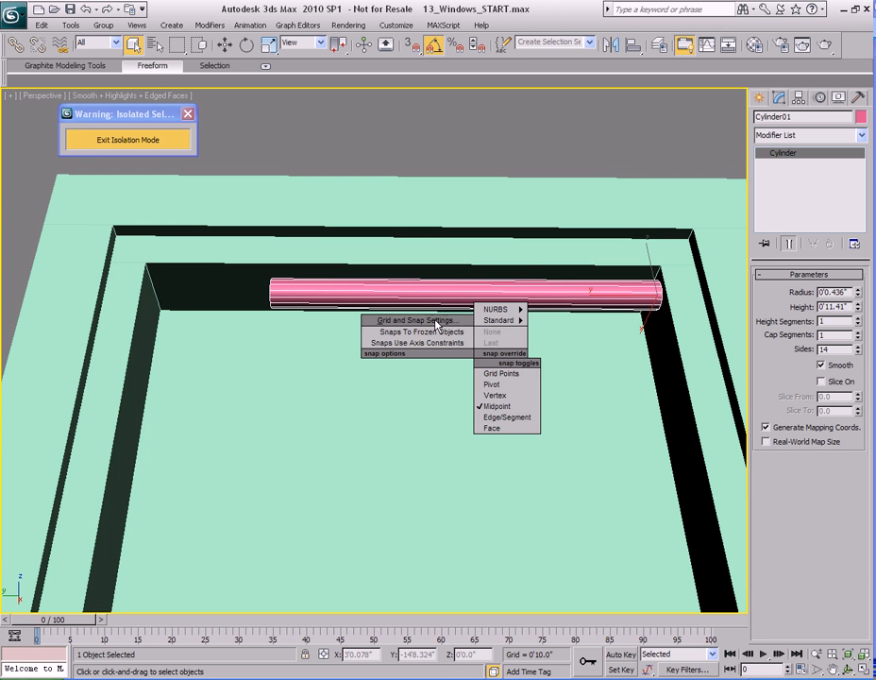
click(433, 319)
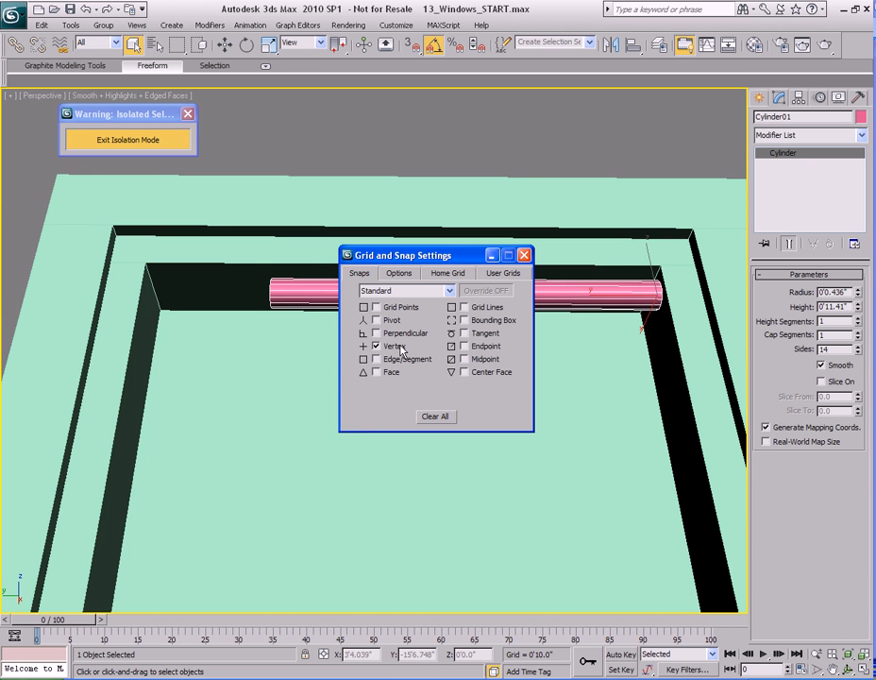
click(524, 255)
Measure the width of the middle window's recess between its two upper corner vertices, using vertex snapping.
middle_drag(504, 309, 451, 401)
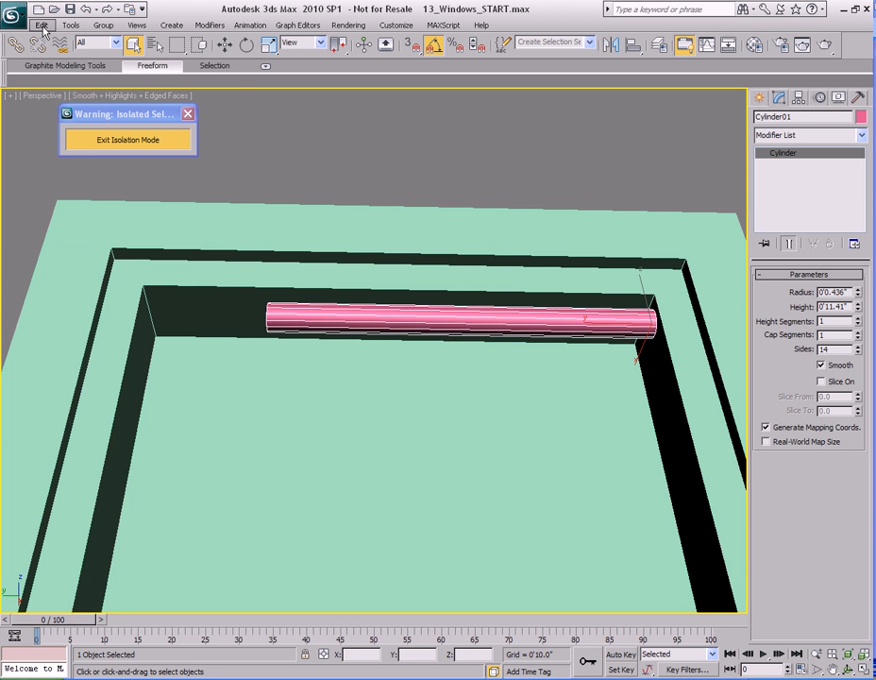
click(76, 25)
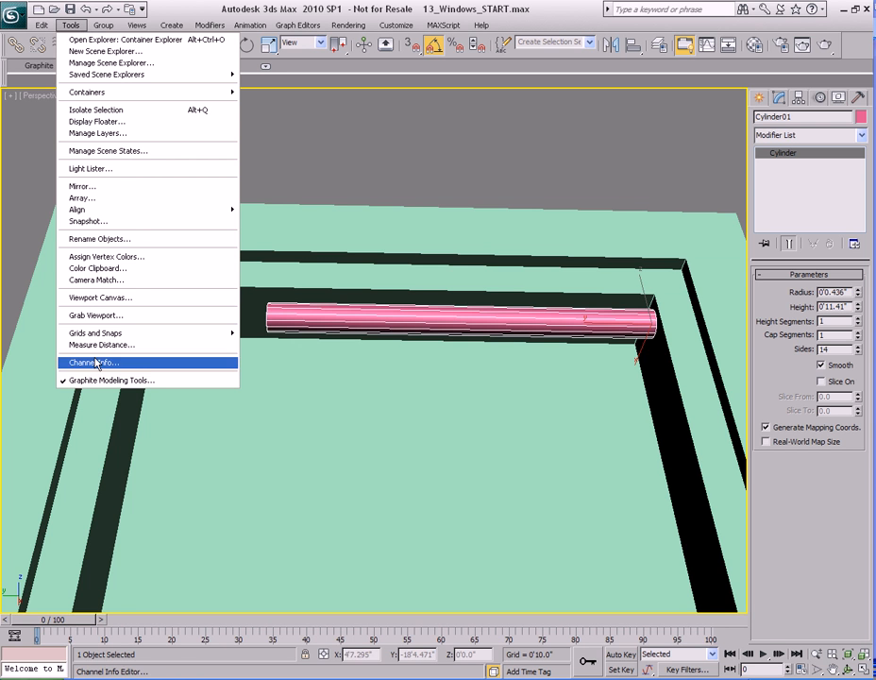
click(95, 347)
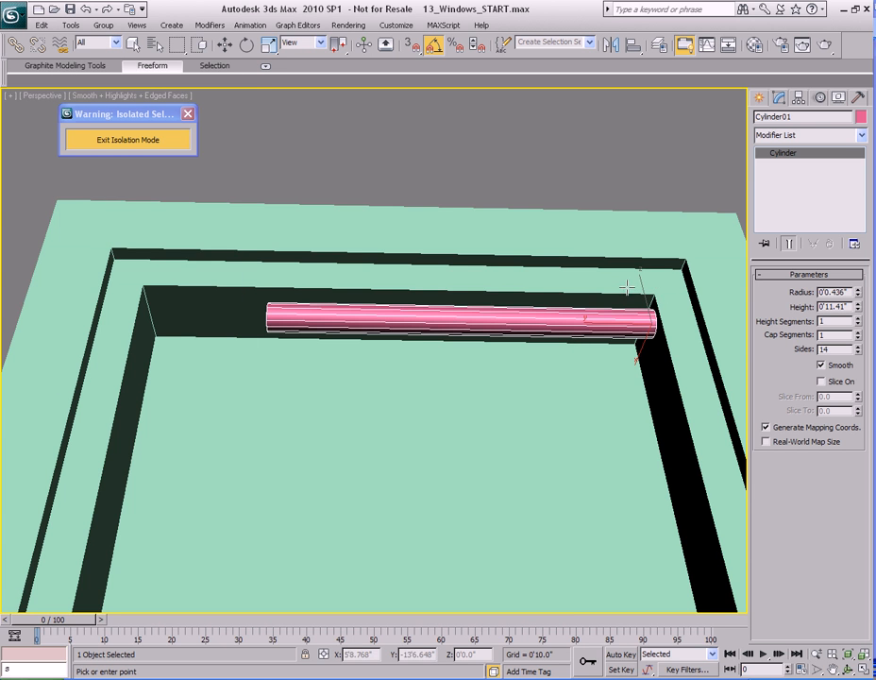
middle_drag(658, 294, 654, 288)
key(s)
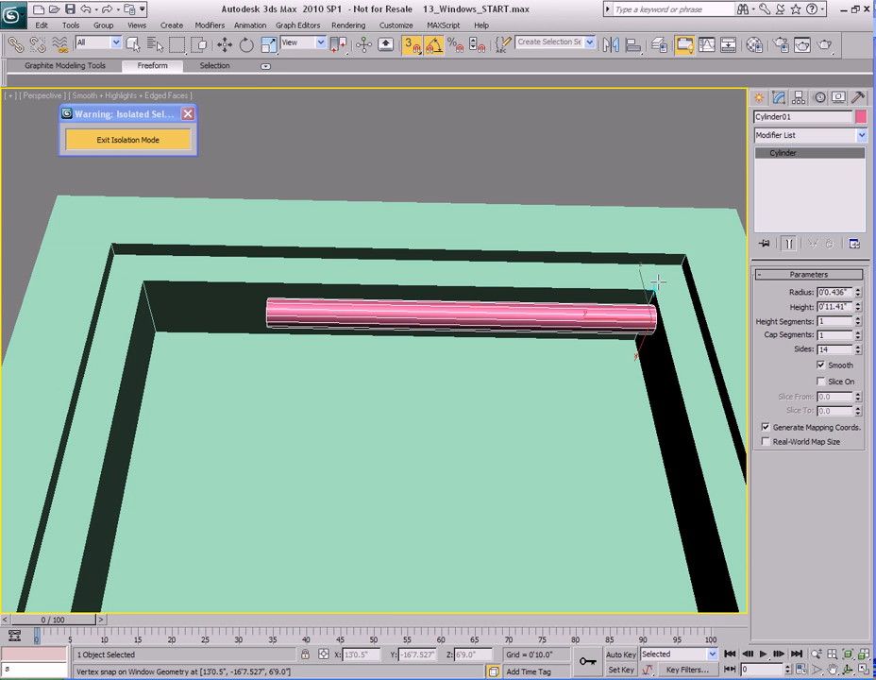
click(653, 286)
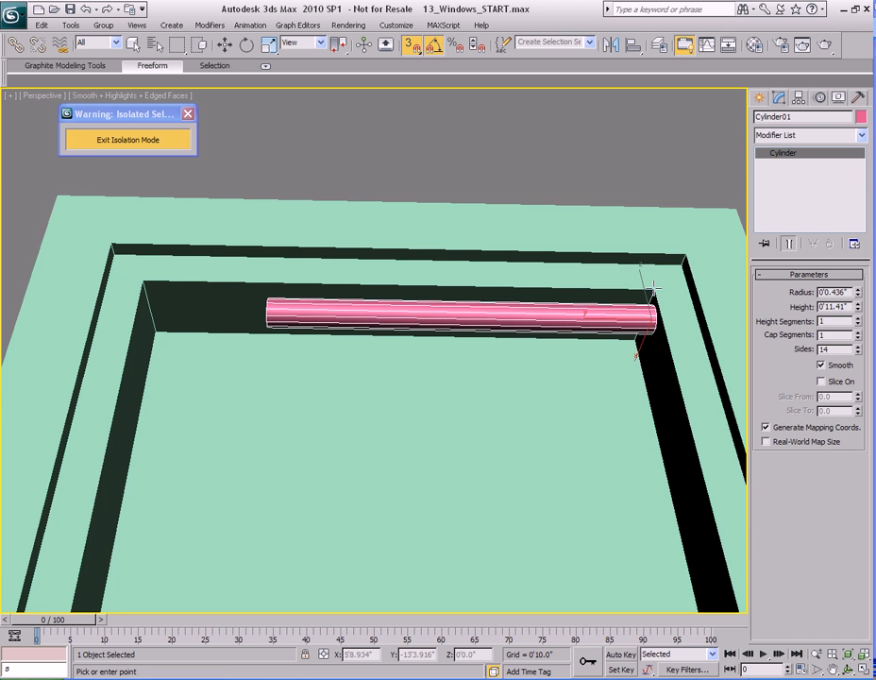
click(140, 280)
key(q)
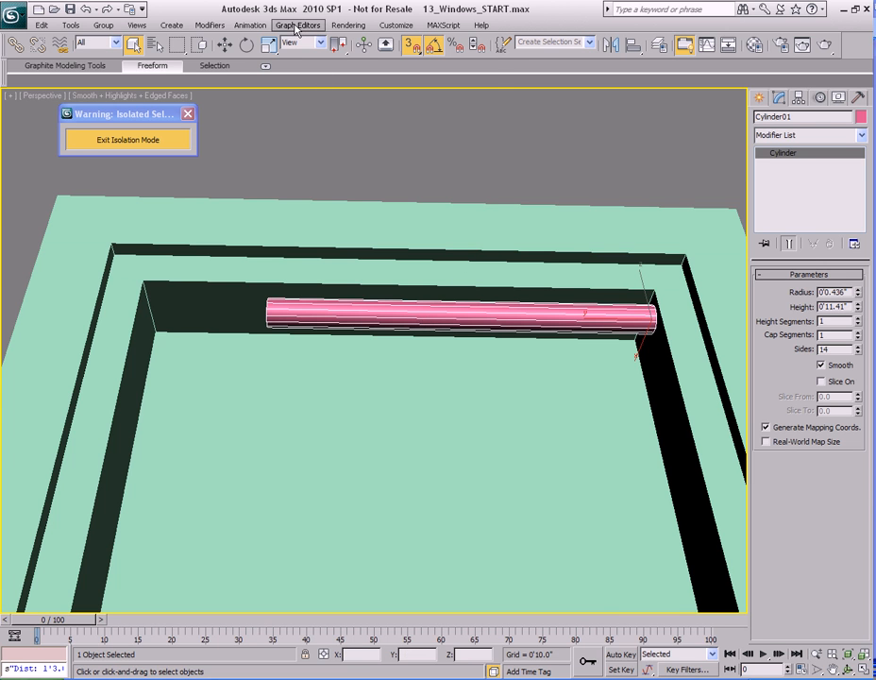
Copy the measured distance value from the MAXScript Listener output.
click(364, 27)
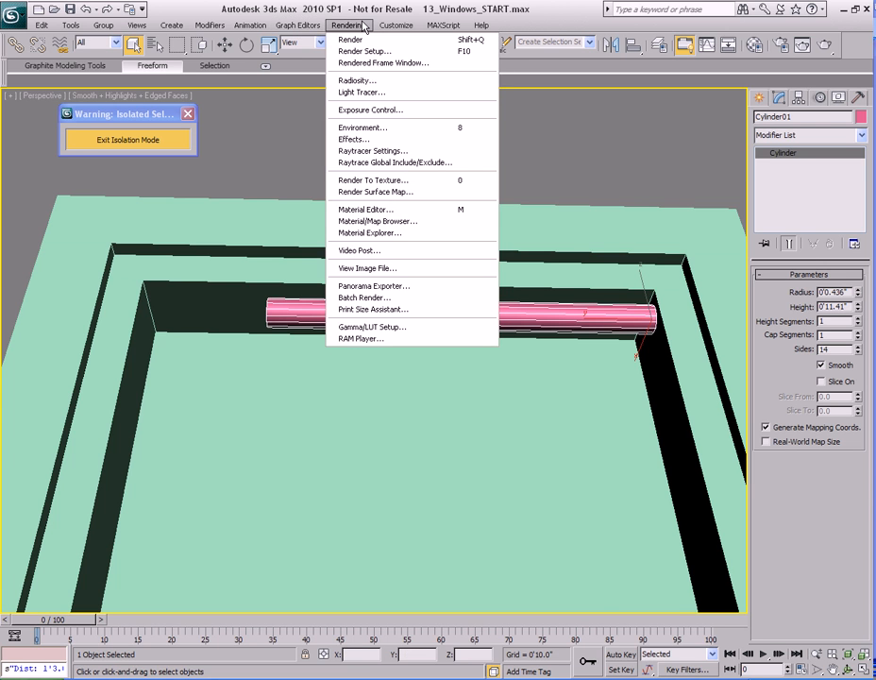
click(457, 27)
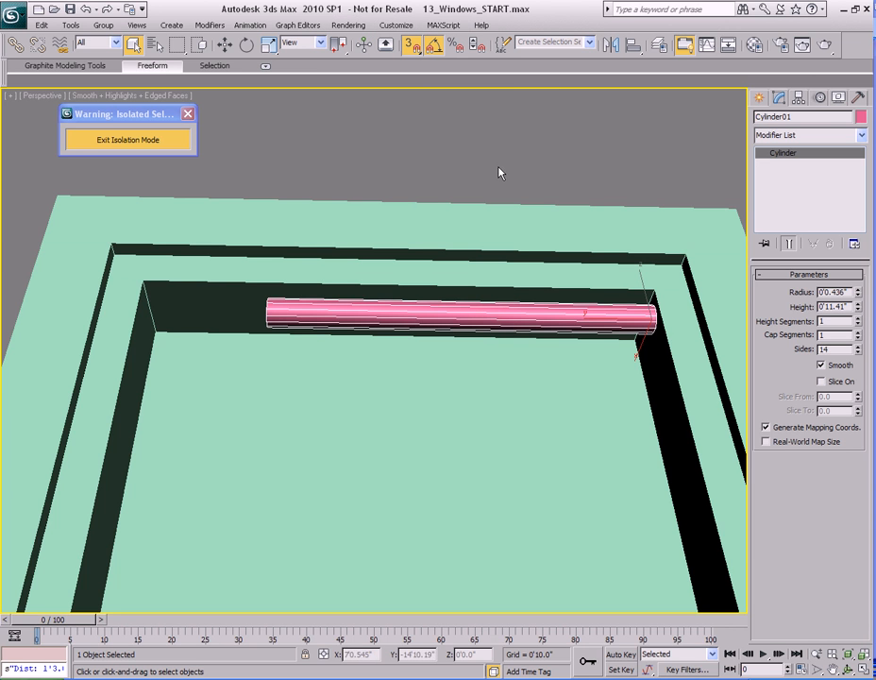
click(442, 27)
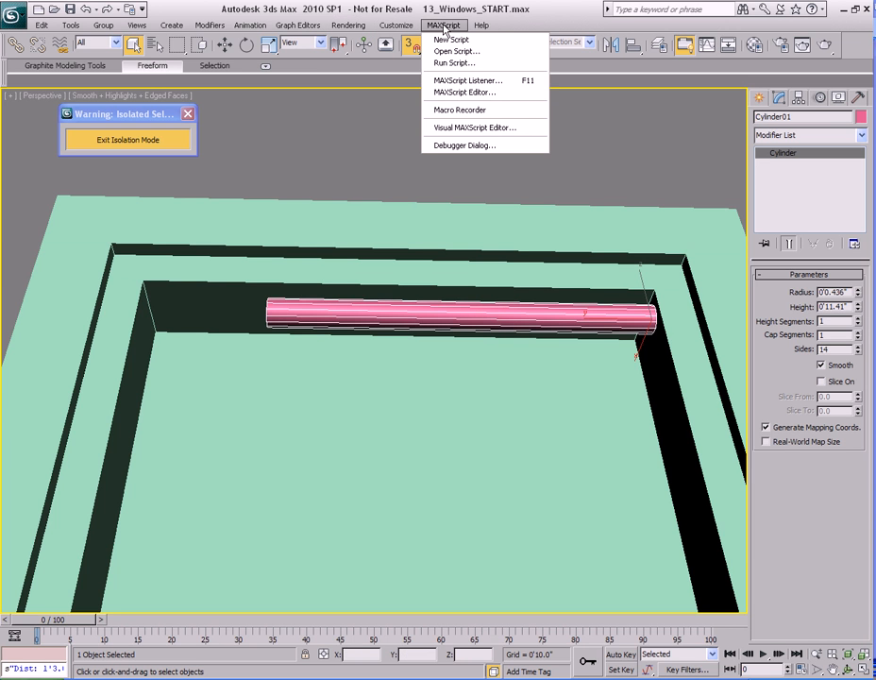
click(488, 82)
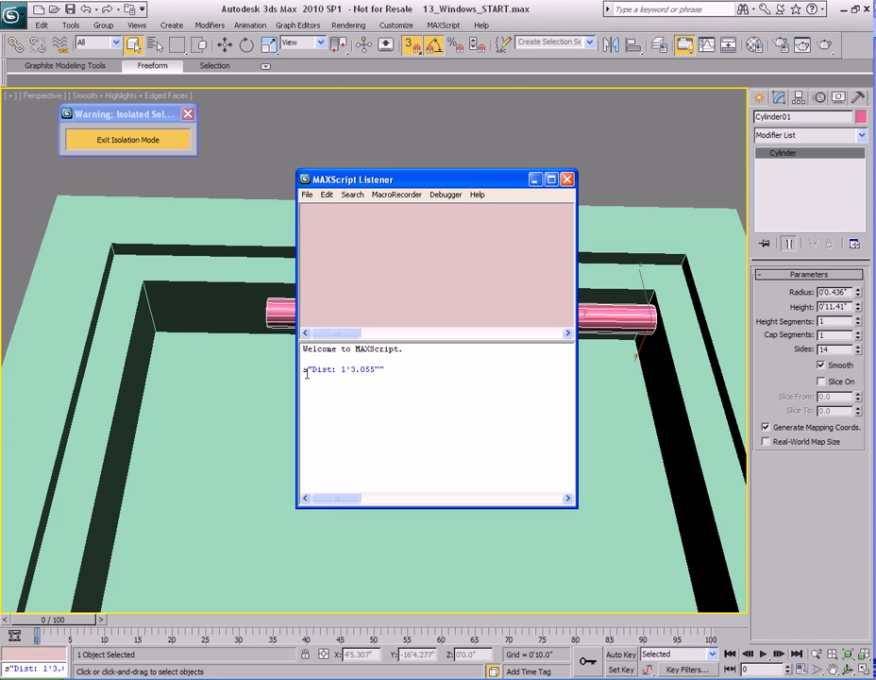
drag(316, 373, 373, 368)
click(380, 375)
click(341, 369)
drag(340, 369, 376, 370)
key(ctrl+c)
click(566, 179)
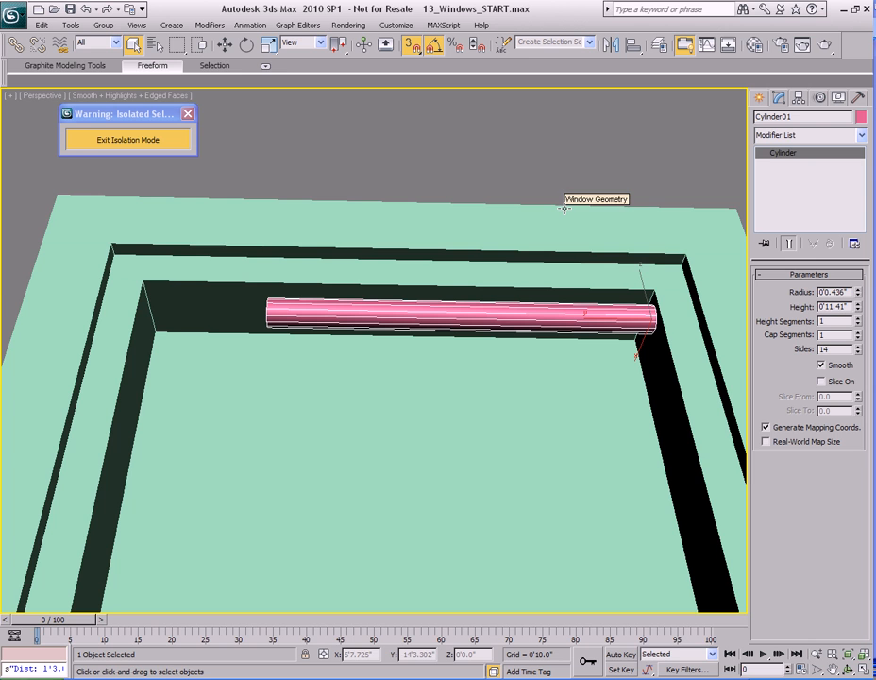
Set the cylinder's height to the copied recess width, 1'3.055".
double_click(842, 307)
key(ctrl+v)
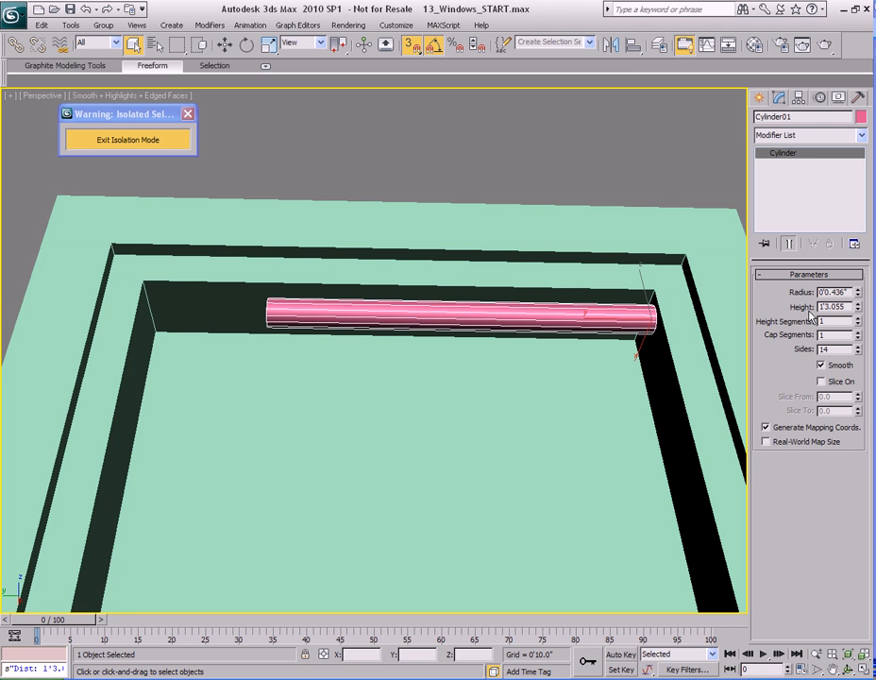
key(Return)
middle_drag(440, 373, 459, 366)
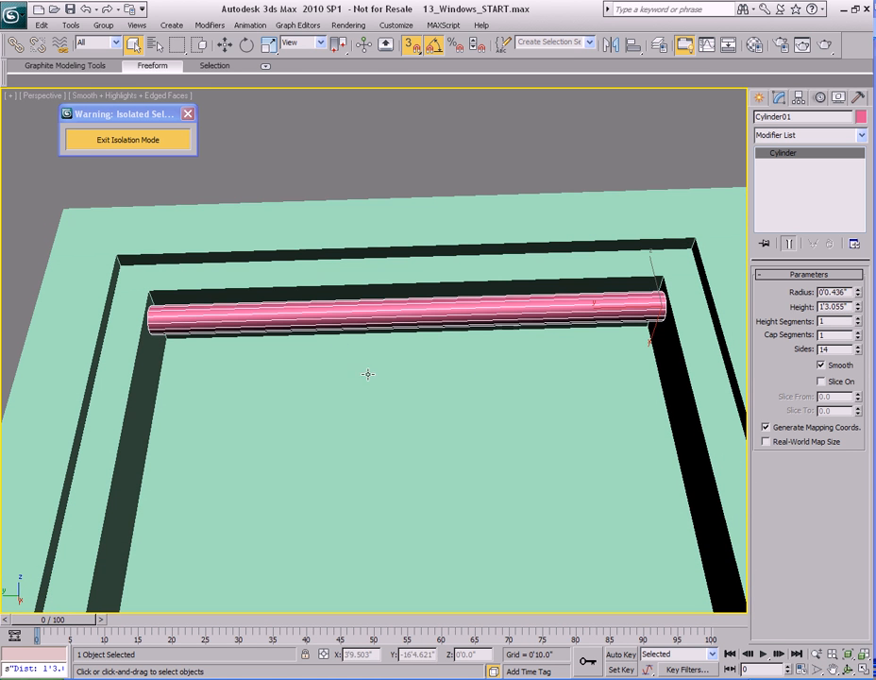
alt+middle_drag(368, 373, 377, 365)
alt+middle_drag(431, 321, 475, 358)
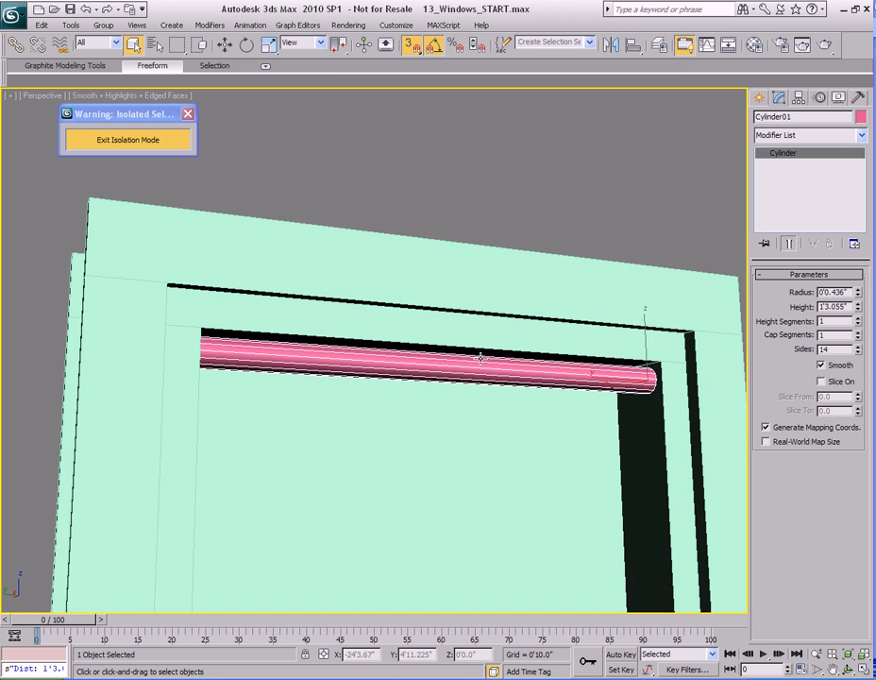
alt+middle_drag(569, 406, 503, 377)
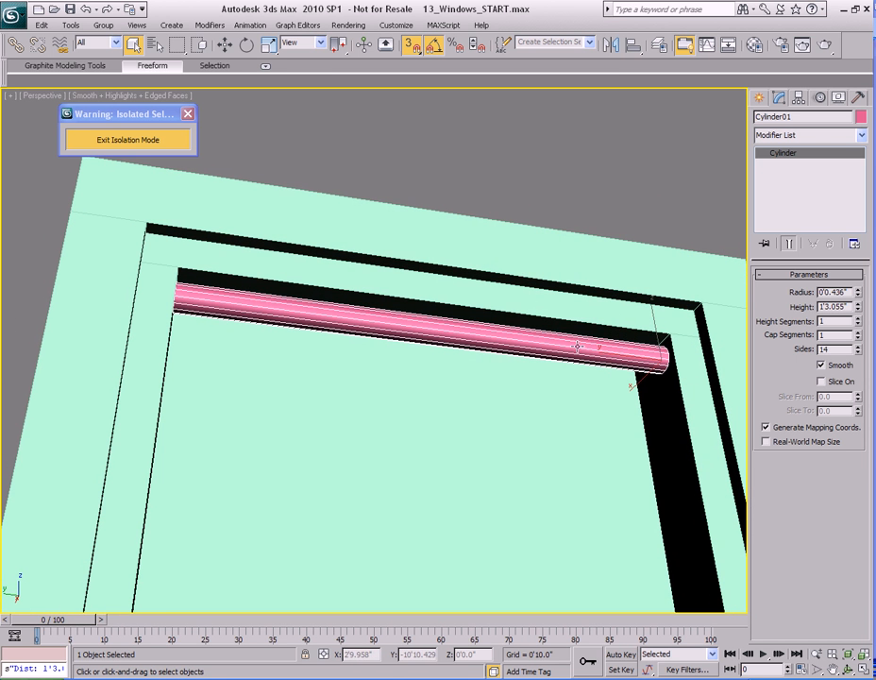
Convert the cylinder to an Editable Poly and center its pivot on the object.
right_click(441, 336)
mouse_move(477, 509)
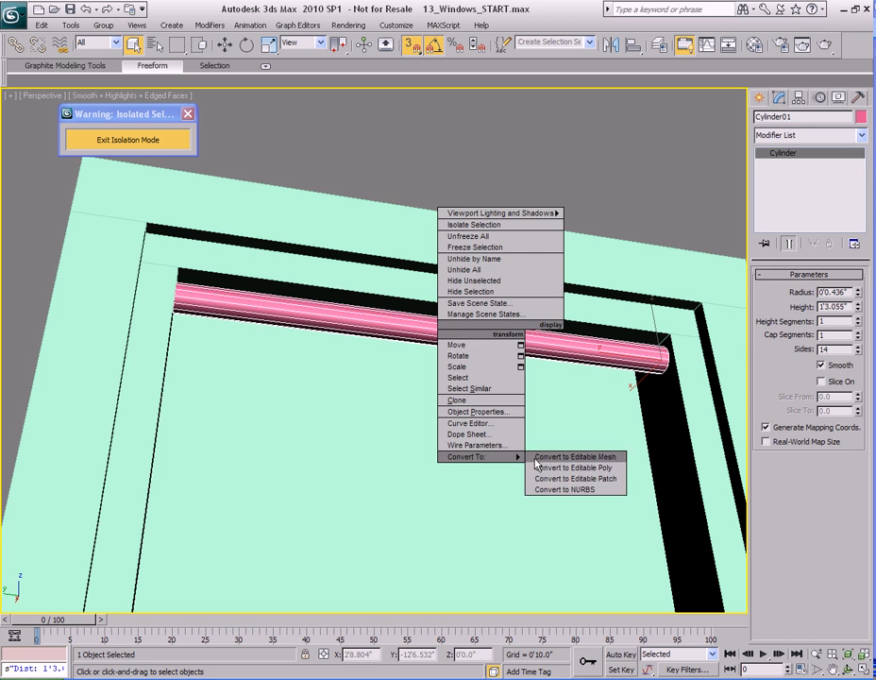
click(586, 526)
click(799, 98)
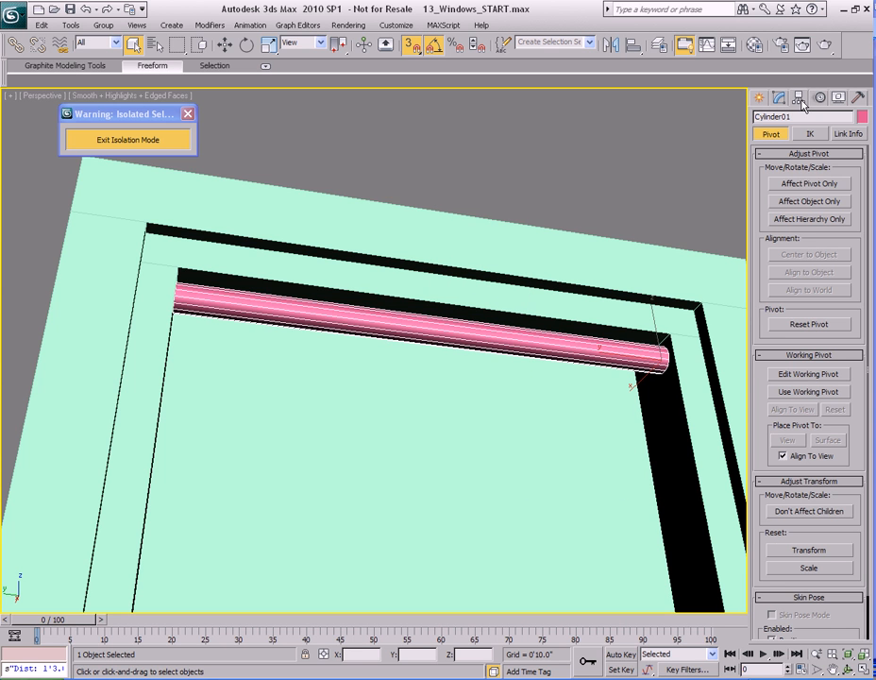
click(810, 184)
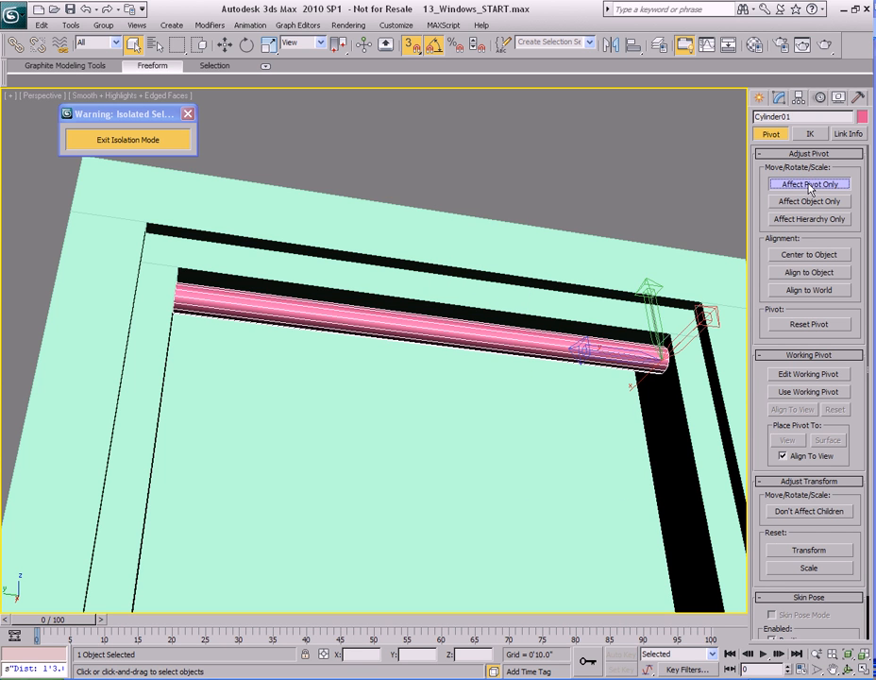
click(805, 255)
middle_drag(453, 376, 424, 409)
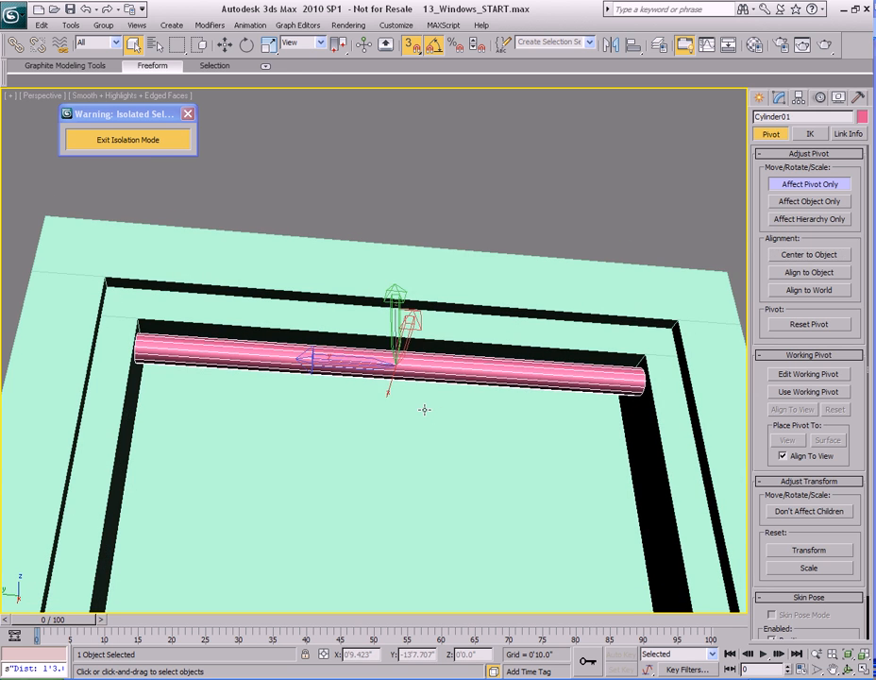
Make the window geometry see-through and reselect the cylinder.
key(2)
key(2)
alt+middle_drag(497, 402, 473, 407)
middle_drag(589, 359, 500, 367)
click(488, 388)
key(alt+x)
middle_drag(420, 412, 453, 390)
click(429, 341)
middle_drag(391, 411, 435, 397)
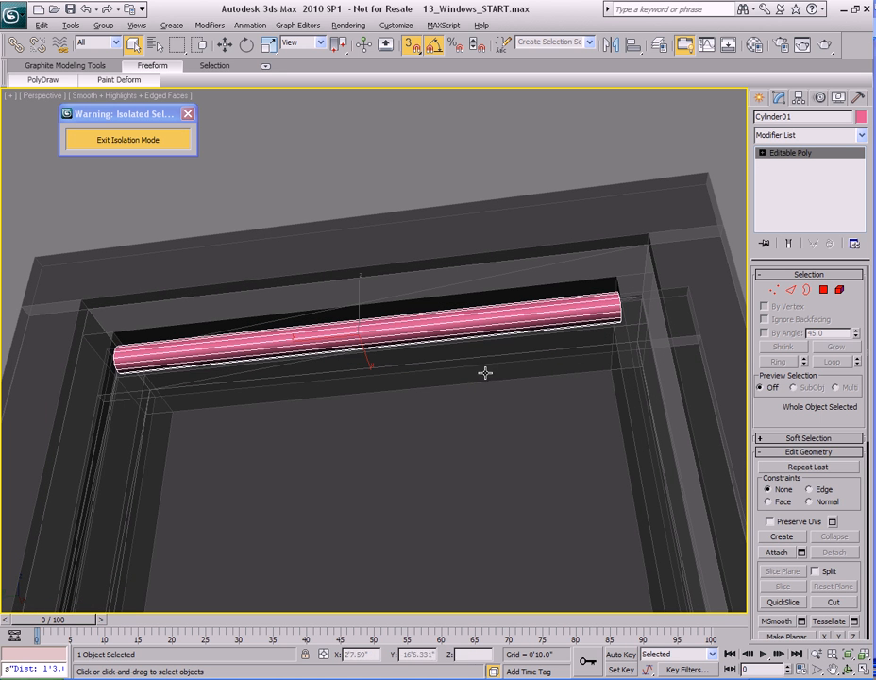
middle_drag(453, 386, 438, 389)
Select the end cap polygons at both ends of the cylinder.
alt+middle_drag(498, 366, 455, 379)
scroll(458, 375, up, 4)
key(4)
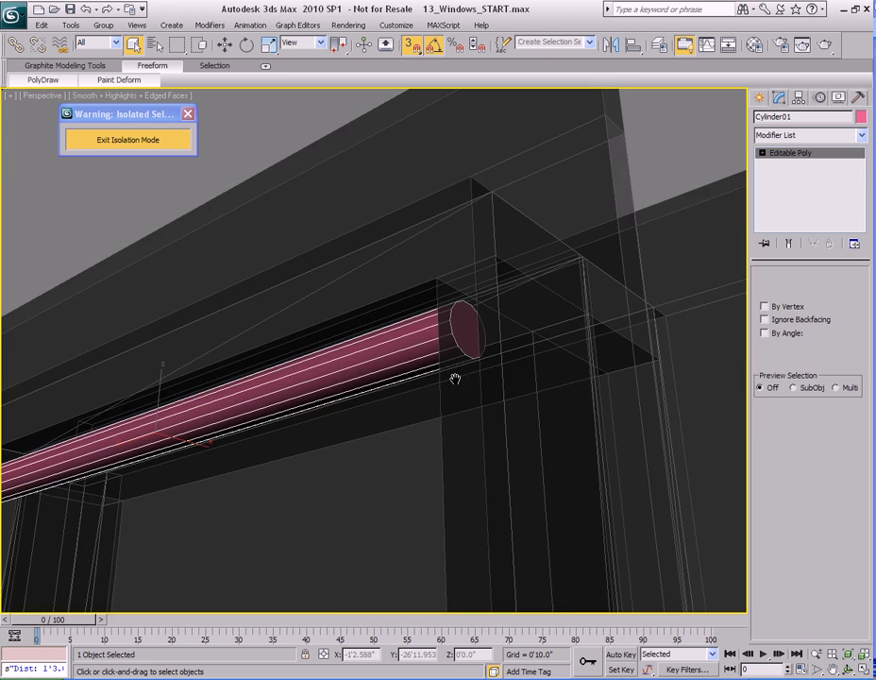
click(465, 328)
alt+middle_drag(281, 443, 492, 437)
alt+middle_drag(226, 438, 332, 429)
ctrl+click(347, 329)
alt+middle_drag(347, 328, 407, 391)
scroll(336, 409, down, 2)
key(w)
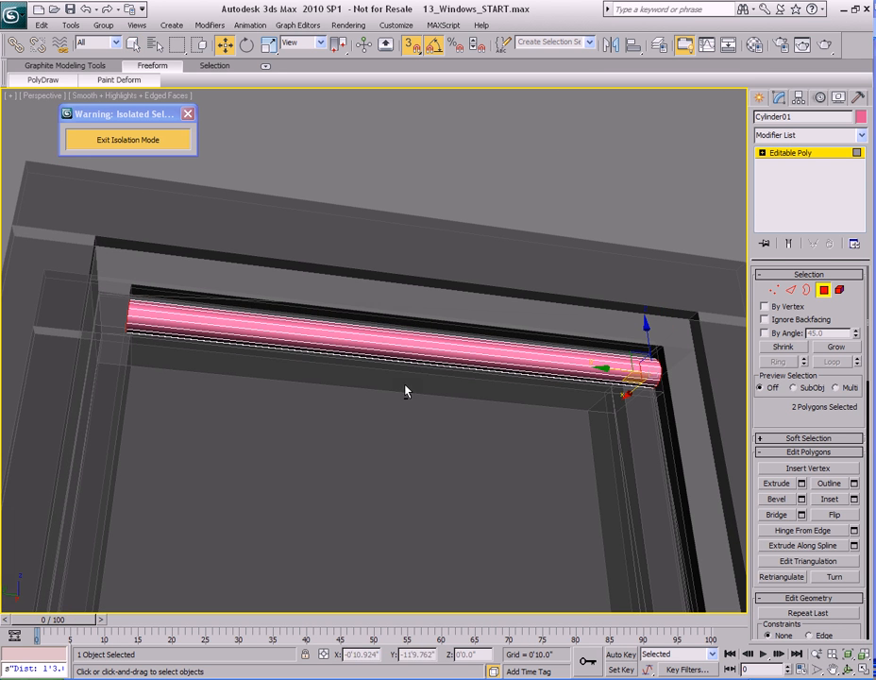
Using Local coordinates with snapping off, move both end caps slightly inward to leave a small gap to the frame.
right_click(422, 362)
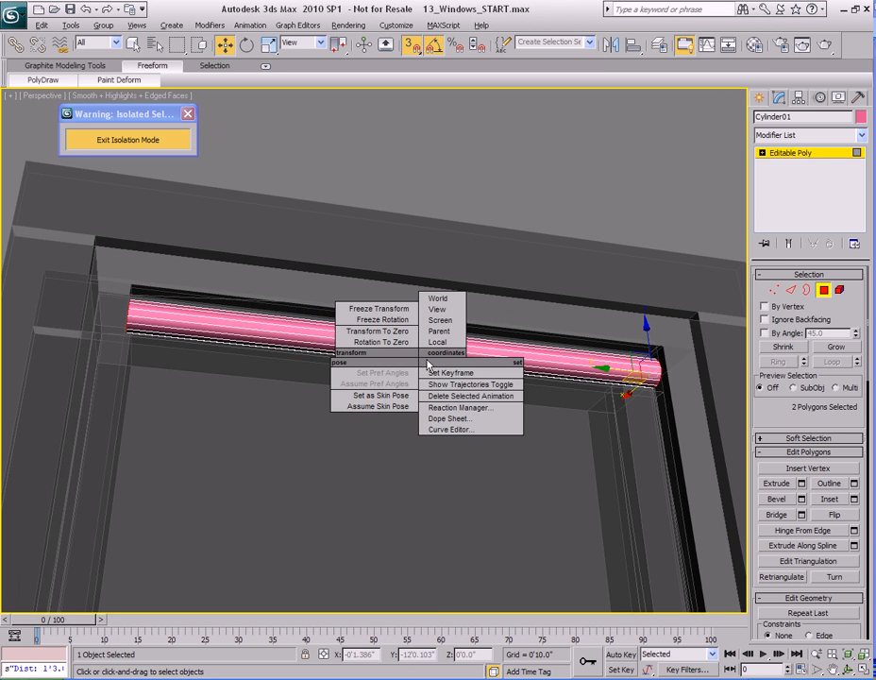
click(437, 344)
alt+middle_drag(510, 372, 505, 339)
scroll(364, 395, up, 5)
drag(507, 340, 488, 340)
alt+middle_drag(507, 342, 509, 348)
scroll(509, 347, down, 6)
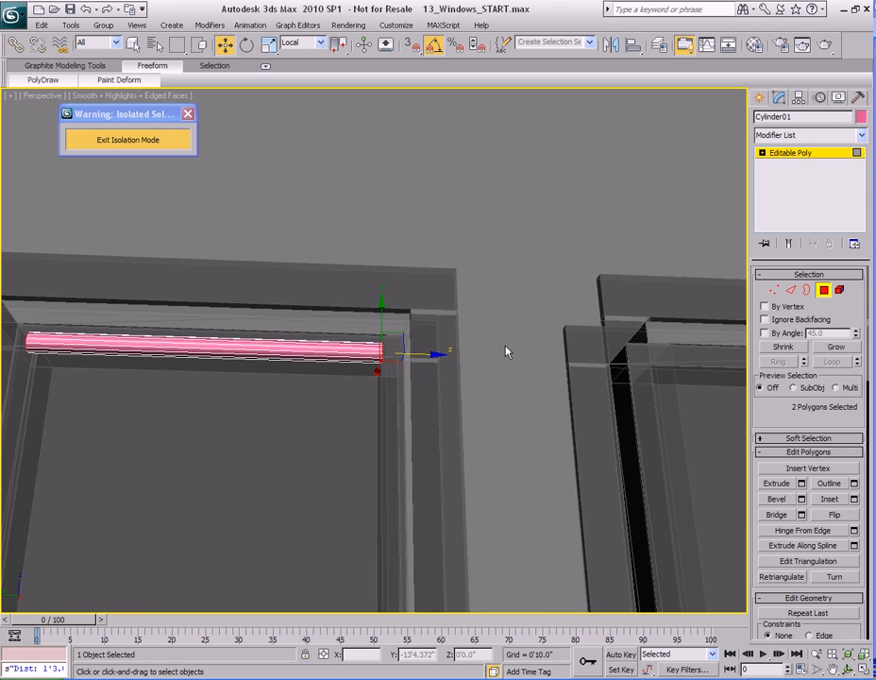
middle_drag(180, 346, 482, 347)
scroll(478, 345, up, 3)
scroll(347, 362, up, 3)
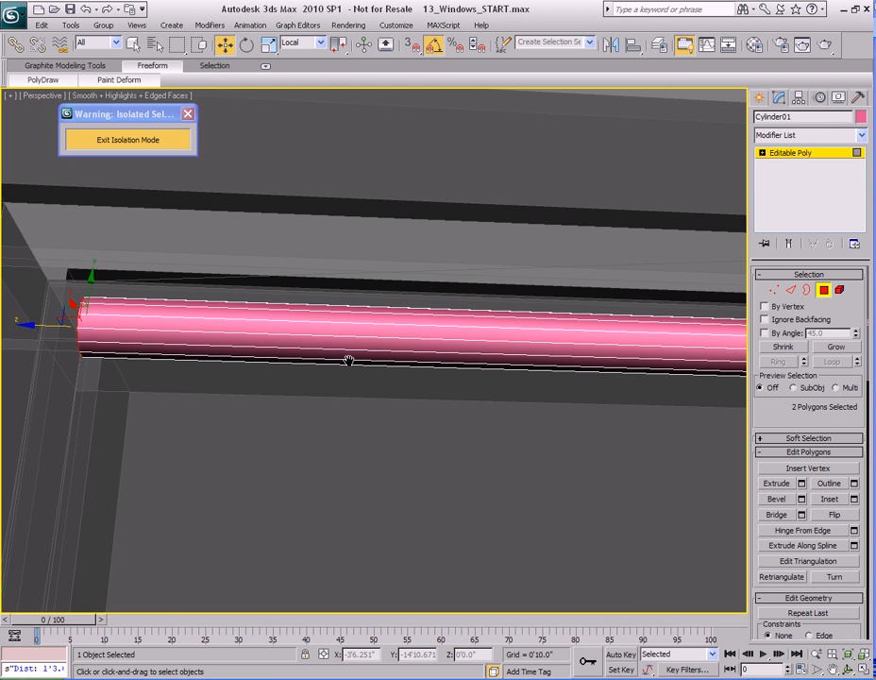
scroll(349, 361, down, 4)
alt+middle_drag(349, 361, 401, 357)
scroll(397, 355, up, 5)
middle_drag(472, 359, 408, 316)
scroll(416, 327, up, 3)
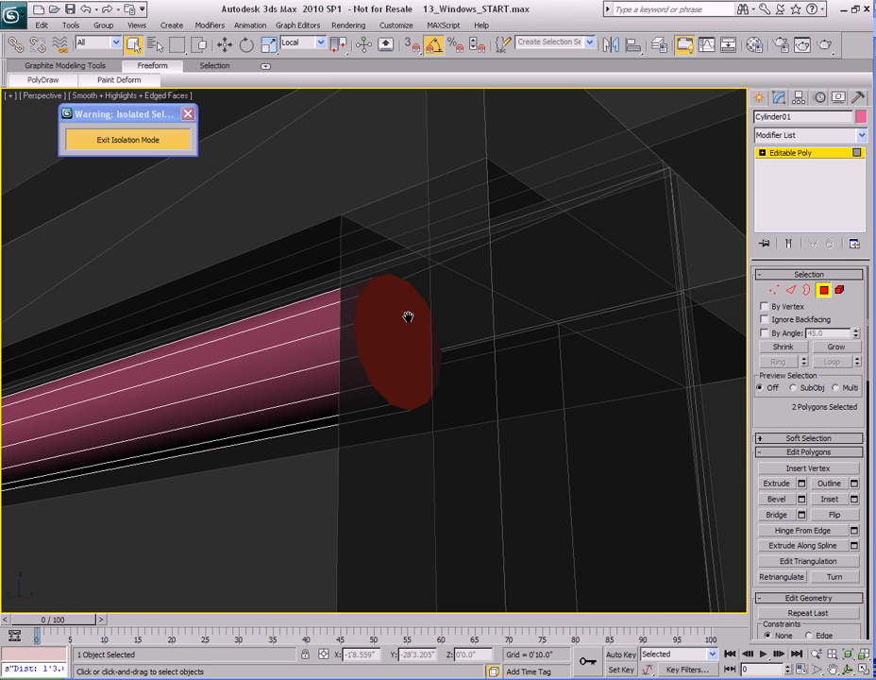
right_click(461, 298)
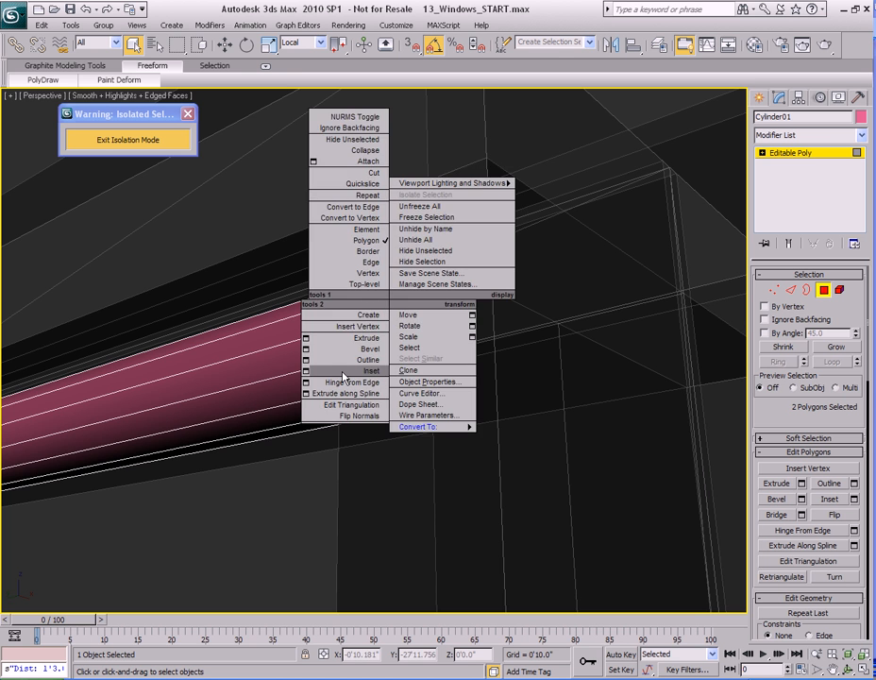
click(357, 370)
mouse_move(403, 336)
mouse_down()
mouse_move(413, 333)
mouse_move(396, 342)
mouse_up()
right_click(393, 342)
Inset both end cap polygons as a group by 0.2".
right_click(390, 324)
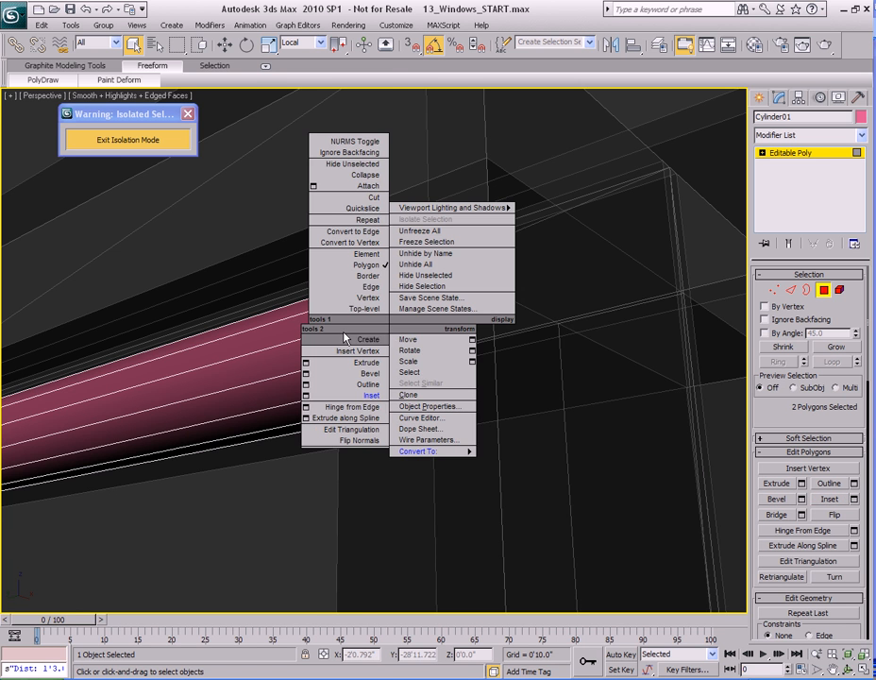
click(305, 394)
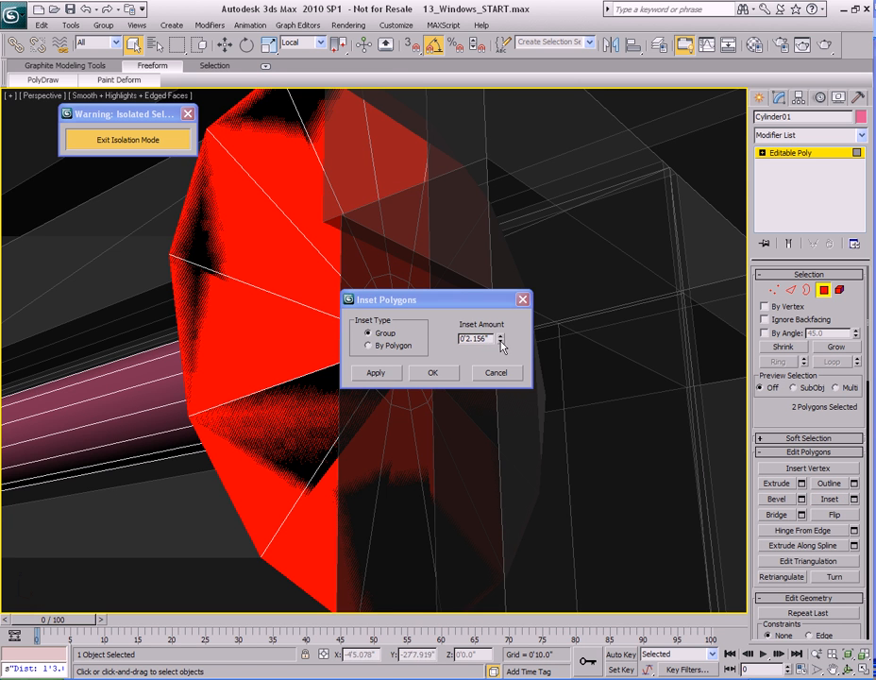
right_click(500, 345)
drag(468, 303, 607, 289)
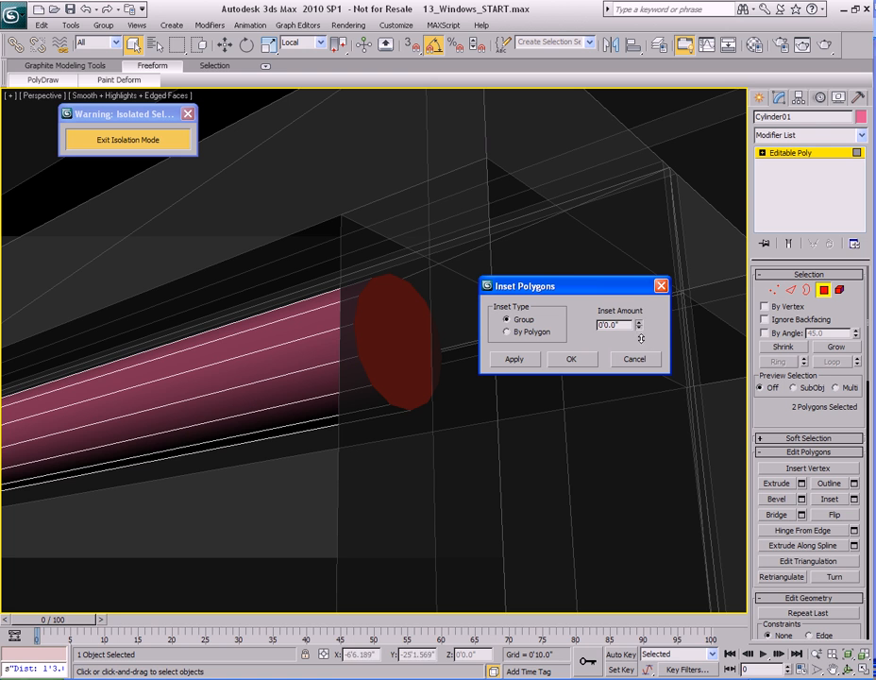
drag(641, 337, 638, 311)
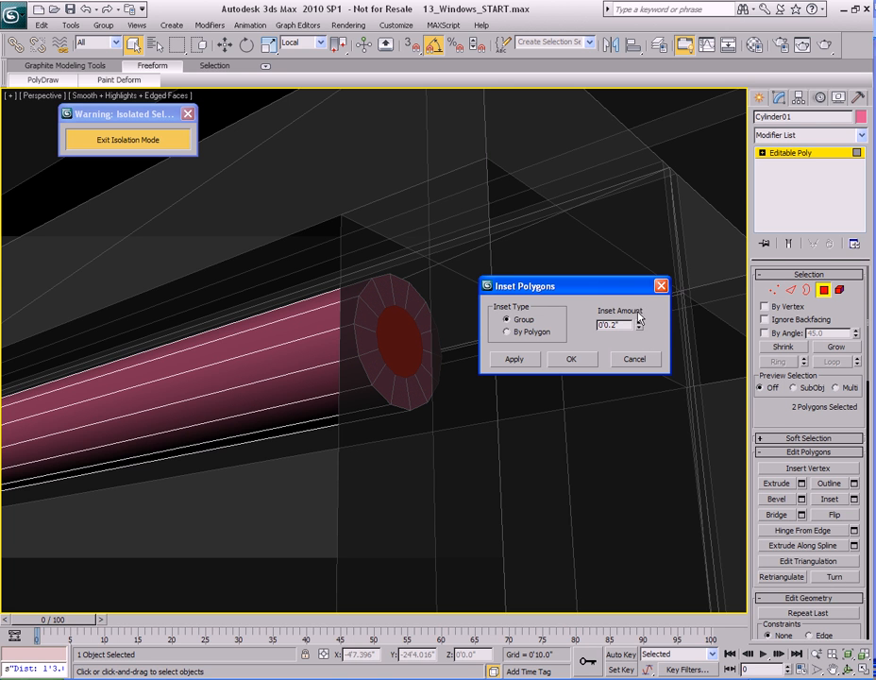
click(564, 363)
Turn off the window geometry's see-through display and return to the cylinder's polygon level.
middle_drag(236, 386, 536, 395)
alt+middle_drag(68, 481, 340, 395)
middle_drag(189, 397, 530, 353)
middle_drag(596, 349, 449, 296)
scroll(553, 382, down, 3)
key(4)
click(544, 280)
key(alt+x)
click(389, 338)
key(4)
Extrude both inset end polygons by Local Normal about 0.17" to form short pins that reach the window frame.
right_click(348, 341)
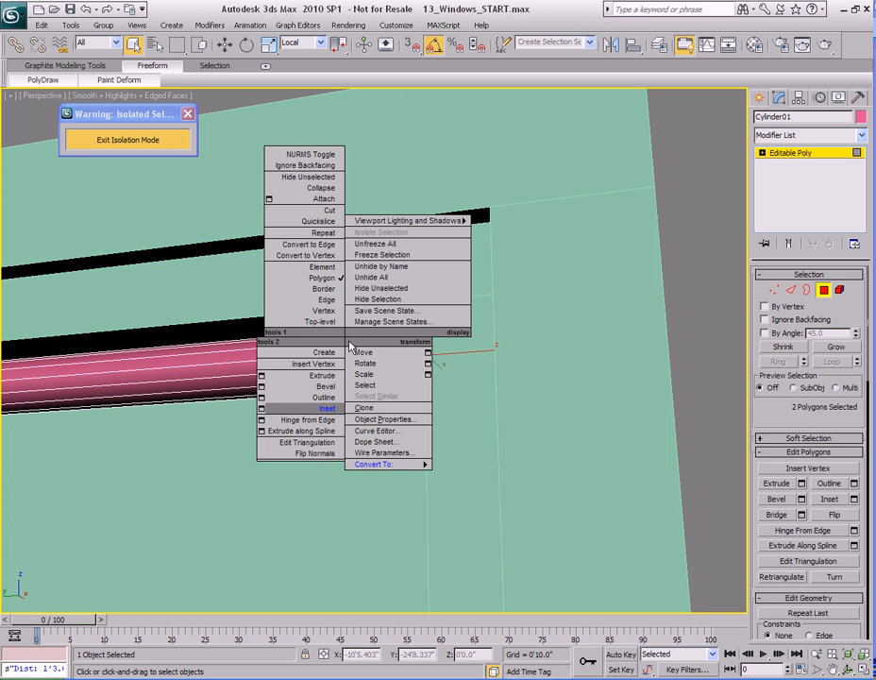
click(263, 373)
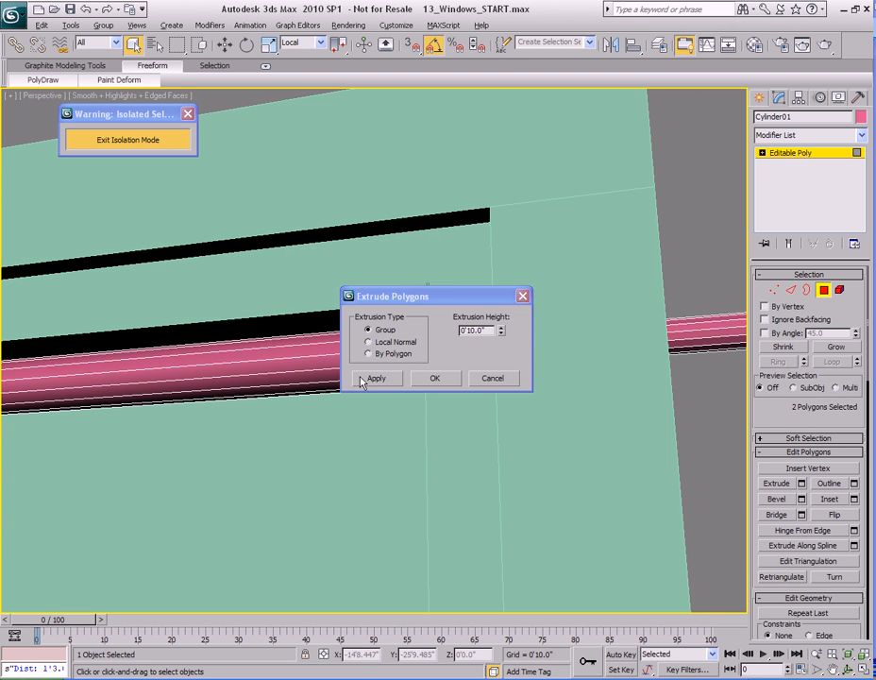
drag(456, 302, 444, 184)
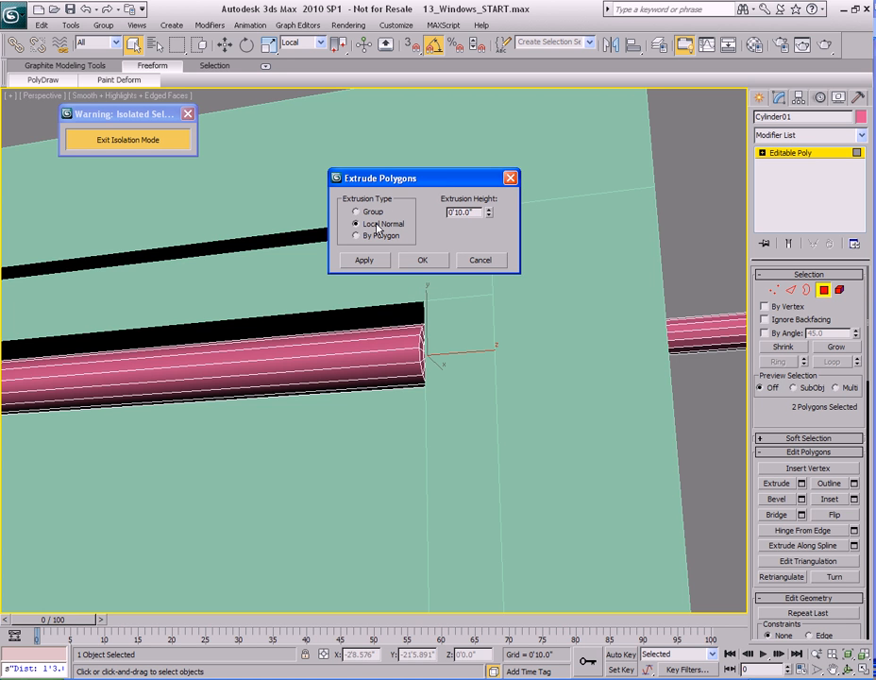
alt+middle_drag(436, 369, 284, 422)
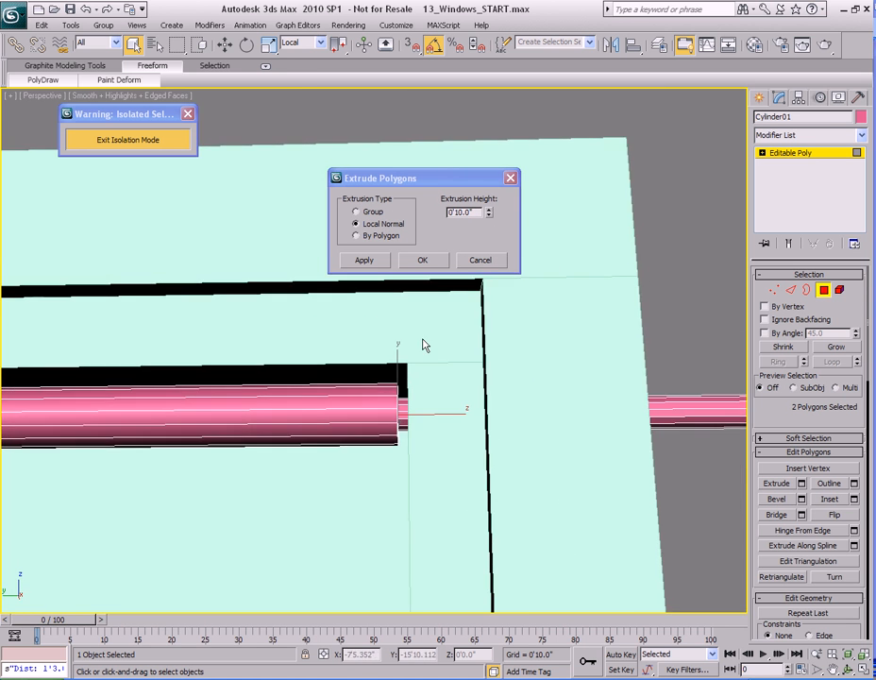
drag(488, 216, 478, 279)
alt+middle_drag(382, 395, 413, 399)
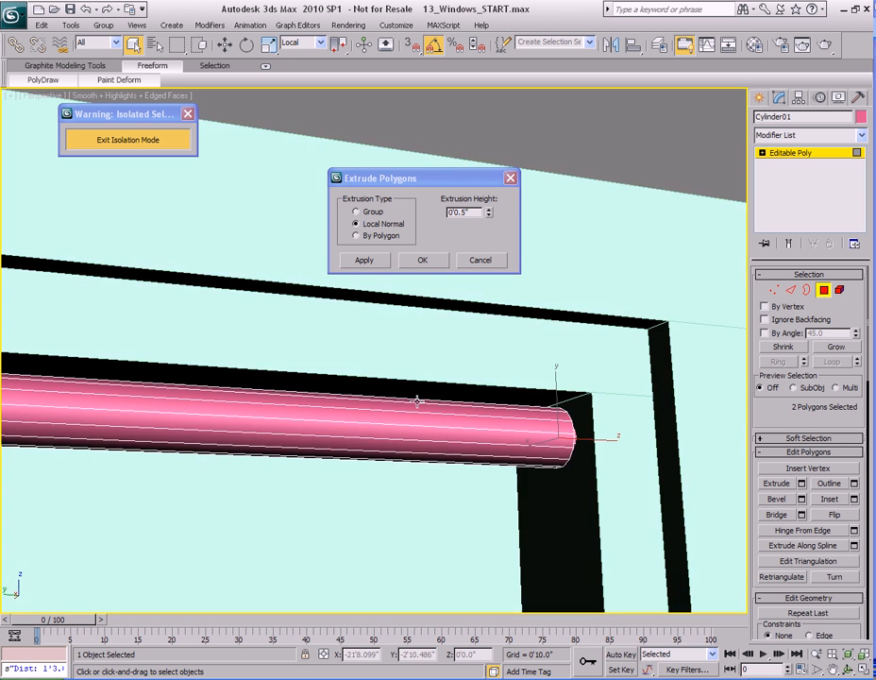
scroll(412, 400, up, 3)
middle_drag(563, 413, 411, 338)
click(488, 215)
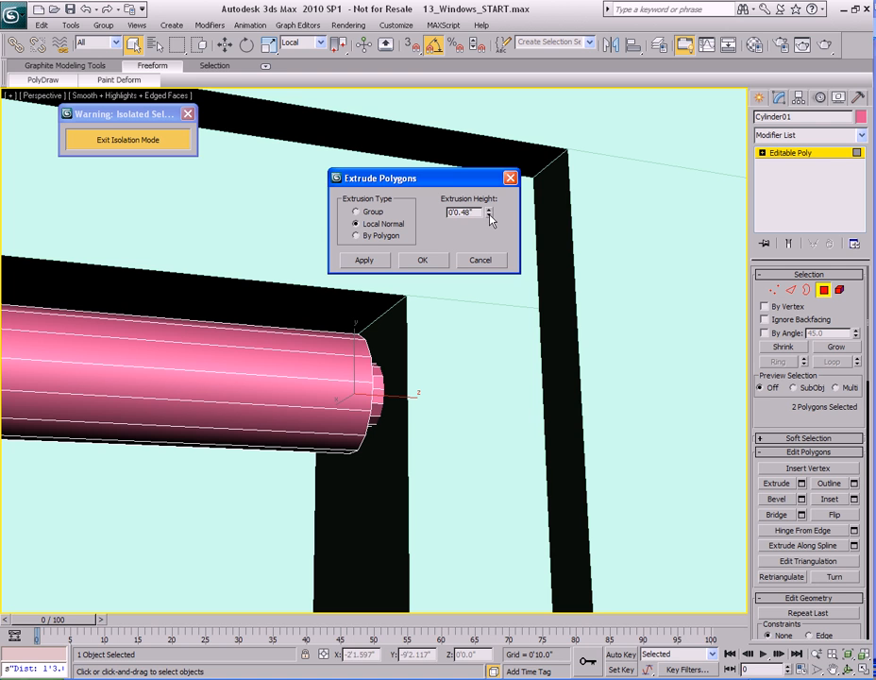
drag(489, 218, 489, 236)
click(488, 211)
click(488, 210)
click(424, 261)
Examine the pins at both roller ends in shaded and wireframe display, clearing the polygon selection and leaving polygon level.
middle_drag(316, 401, 570, 410)
scroll(570, 409, down, 3)
middle_drag(348, 405, 443, 412)
middle_drag(443, 412, 426, 388)
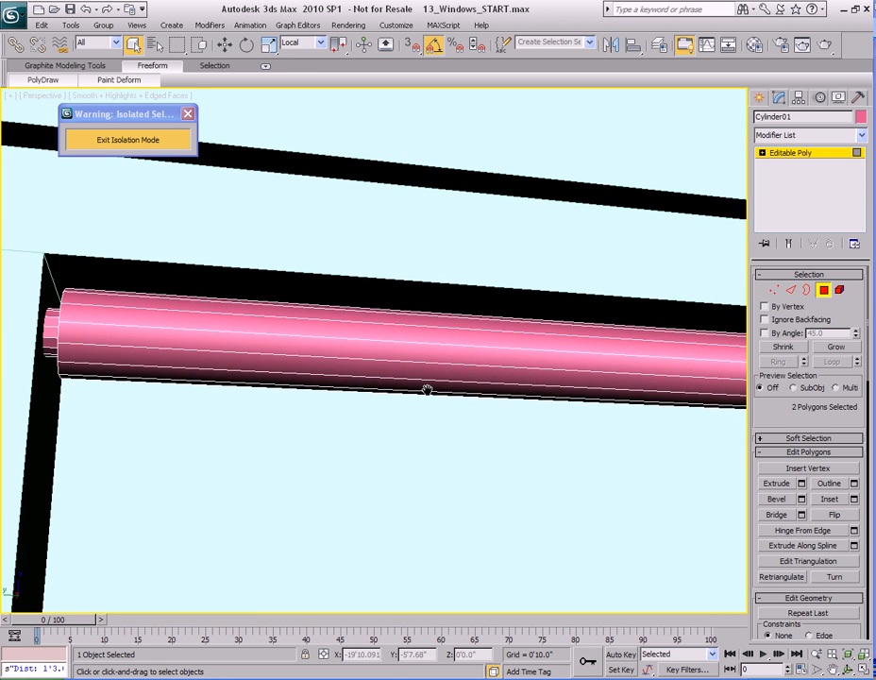
scroll(427, 389, down, 3)
key(F3)
scroll(429, 387, down, 4)
alt+middle_drag(377, 375, 387, 375)
click(387, 375)
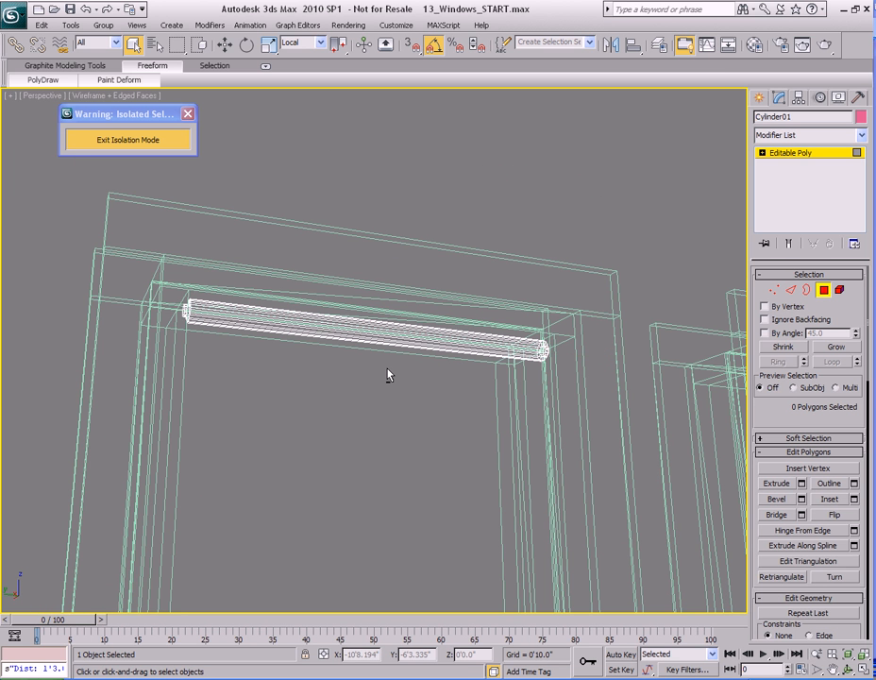
middle_drag(386, 366, 421, 358)
key(4)
scroll(410, 363, up, 5)
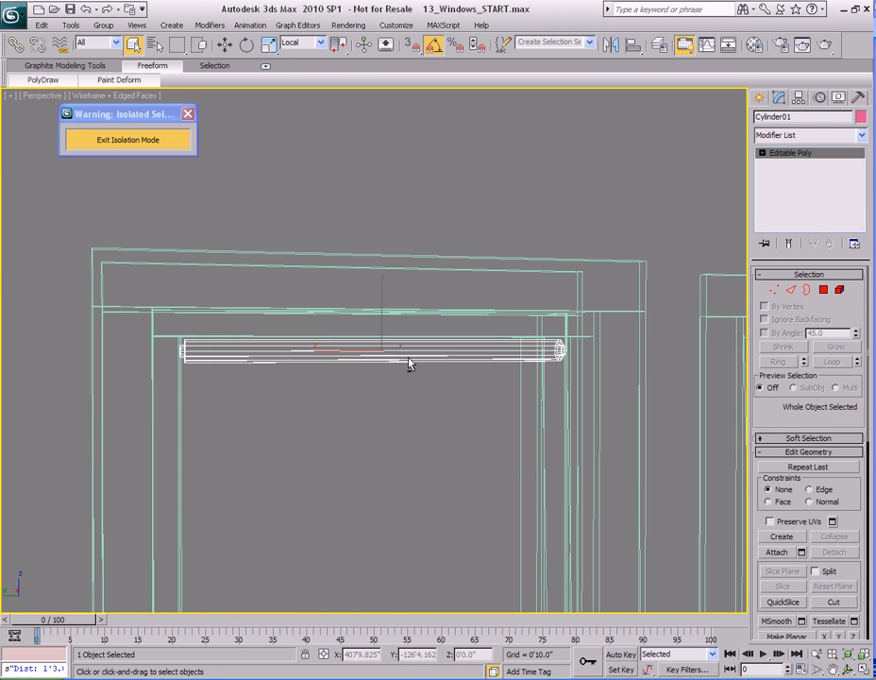
key(F3)
scroll(416, 364, up, 2)
key(w)
key(q)
At edge level, select one lengthwise edge on the roller's underside.
scroll(492, 355, down, 3)
alt+middle_drag(493, 350, 482, 229)
middle_drag(466, 272, 483, 411)
scroll(444, 408, up, 4)
middle_drag(483, 410, 459, 360)
key(2)
alt+middle_drag(523, 382, 555, 445)
middle_drag(555, 445, 465, 359)
click(464, 374)
click(431, 349)
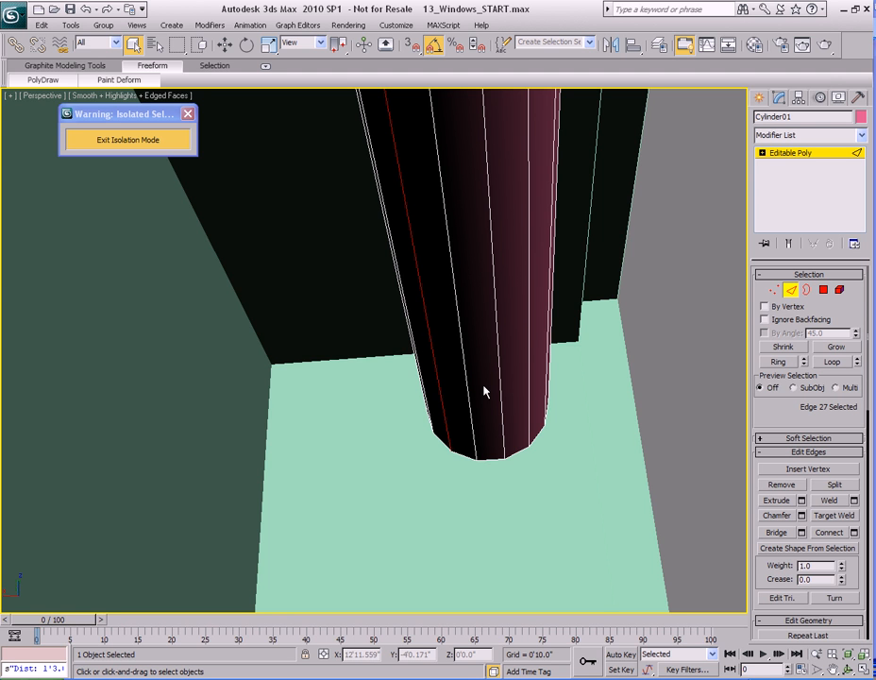
alt+middle_drag(457, 375, 463, 376)
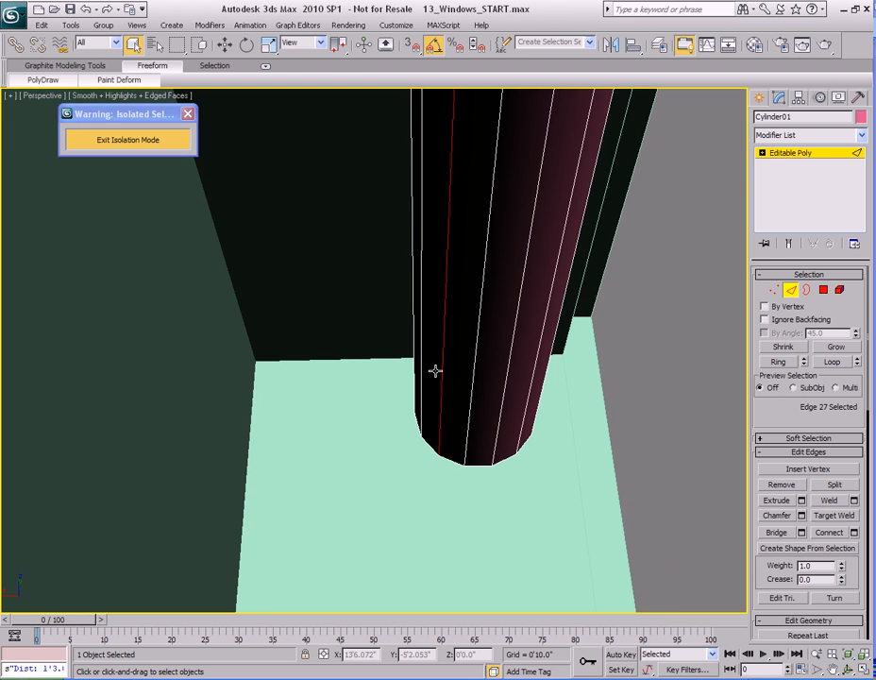
alt+middle_drag(444, 361, 456, 383)
Extrude the selected roller edge with an extrusion height of 0 and a base width of 0.
right_click(442, 291)
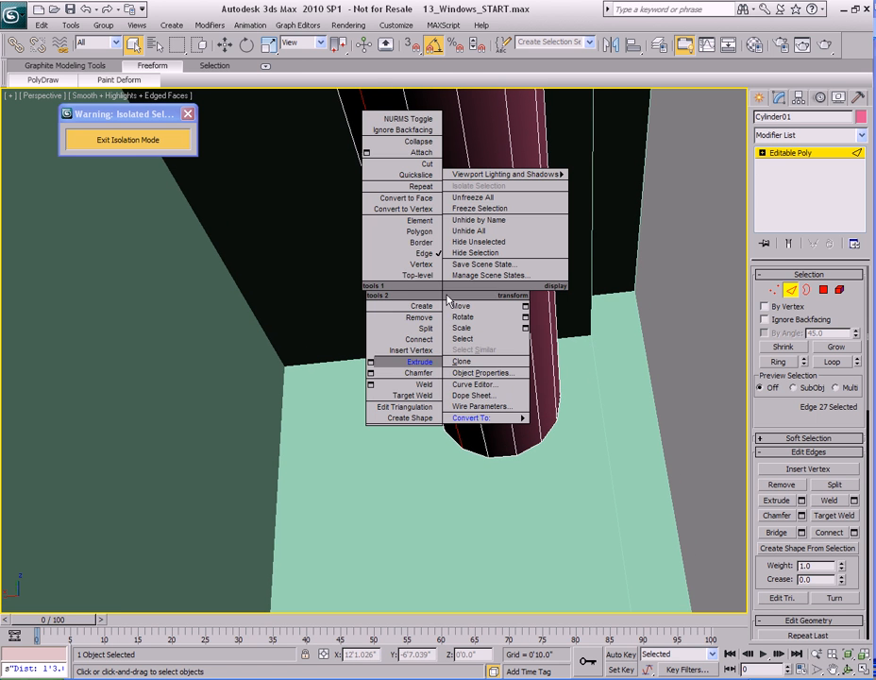
click(370, 363)
drag(450, 303, 564, 262)
alt+middle_drag(326, 440, 383, 412)
scroll(312, 459, down, 5)
double_click(557, 290)
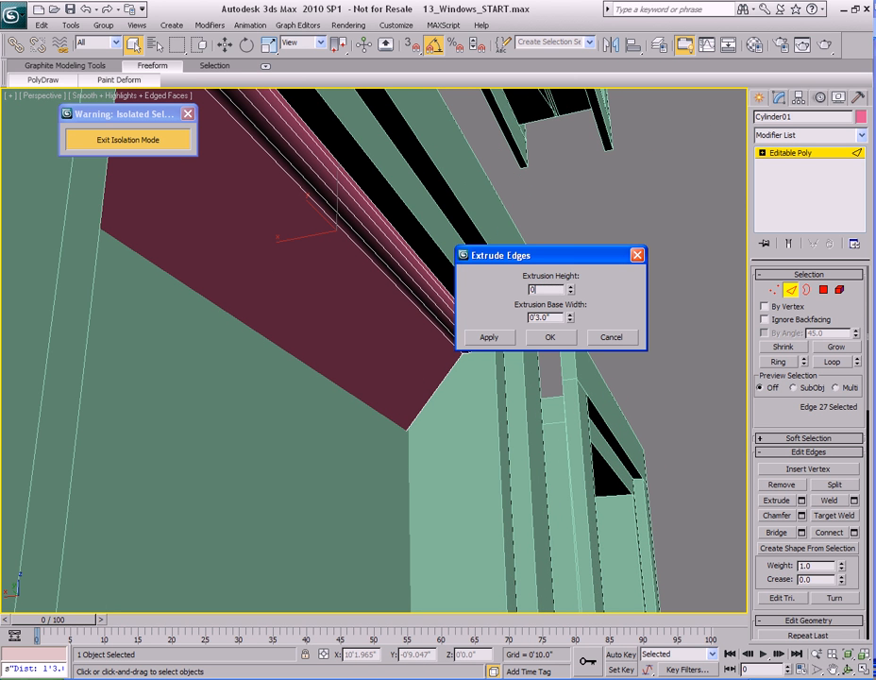
key(Tab)
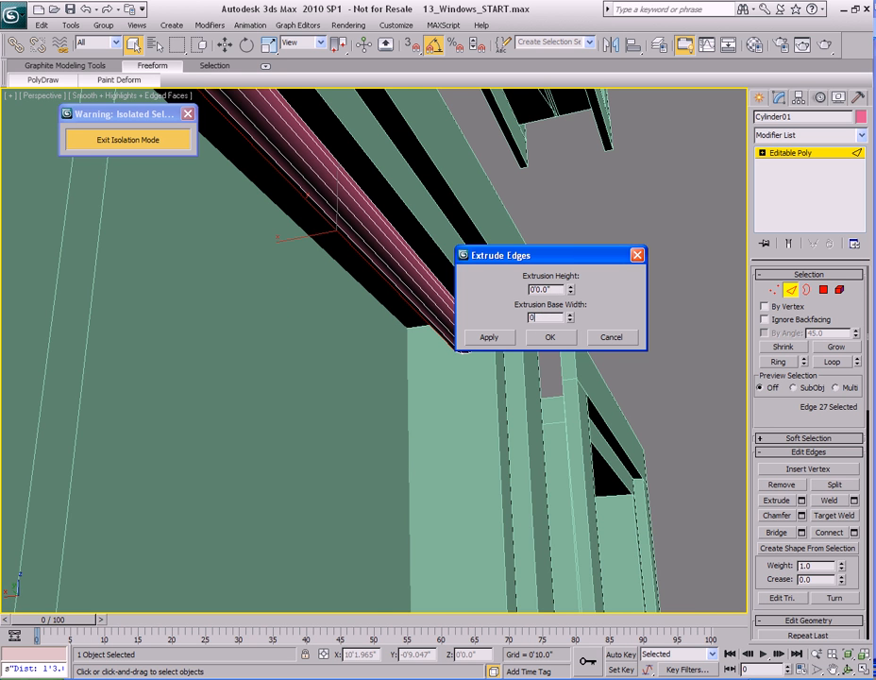
click(551, 337)
Using World coordinates, move the extruded edge straight down to about Z 5'1.2" to form the shade panel.
alt+middle_drag(378, 385, 410, 376)
key(w)
scroll(436, 387, down, 4)
alt+right_click(410, 376)
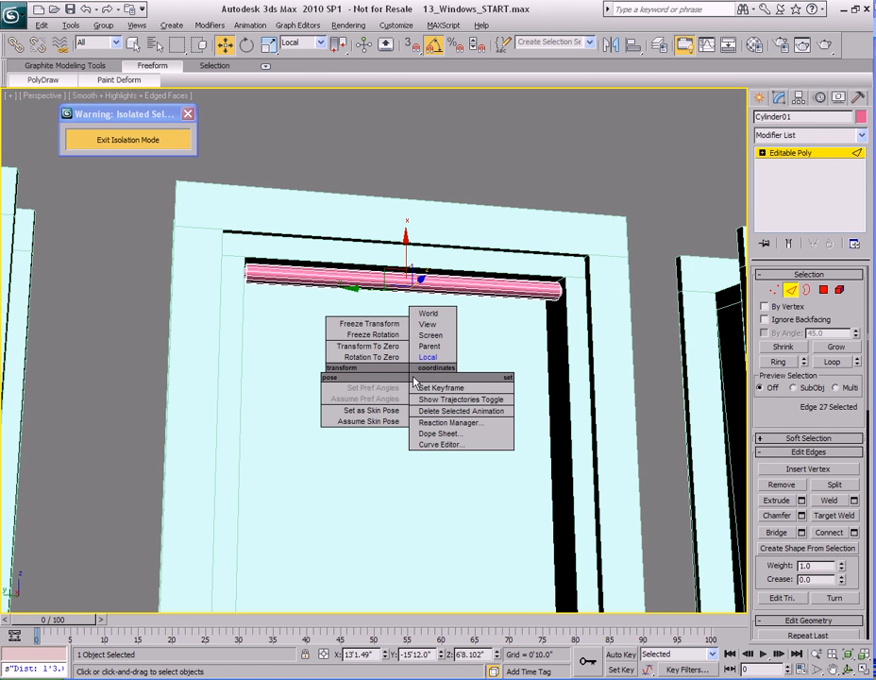
click(429, 313)
shift+drag(405, 236, 411, 487)
middle_drag(410, 487, 397, 364)
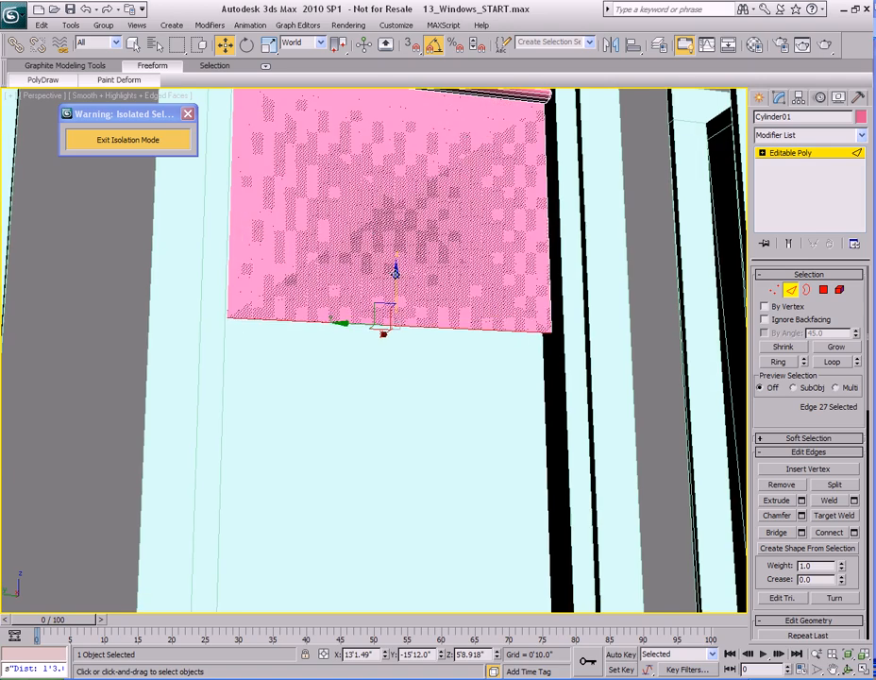
drag(396, 272, 399, 452)
scroll(395, 378, down, 3)
alt+middle_drag(394, 374, 417, 374)
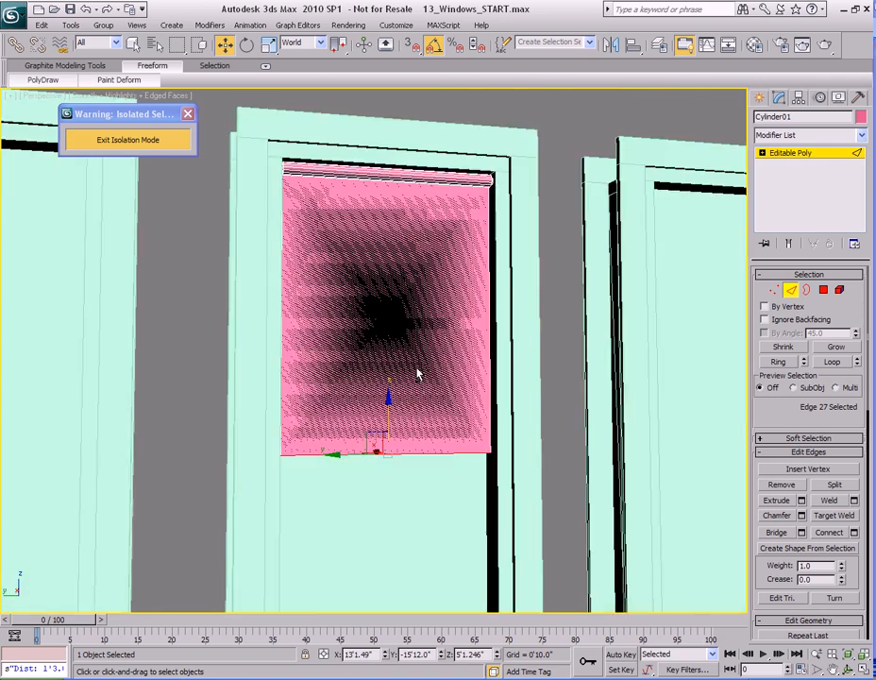
Ignoring backfacing polygons, delete one of the two coincident polygons of the shade panel.
scroll(418, 374, up, 3)
middle_drag(424, 488, 407, 407)
scroll(400, 413, down, 3)
key(q)
middle_drag(435, 367, 407, 416)
mouse_move(385, 374)
middle_down()
mouse_move(393, 381)
mouse_move(380, 404)
mouse_move(504, 406)
middle_up()
key(F3)
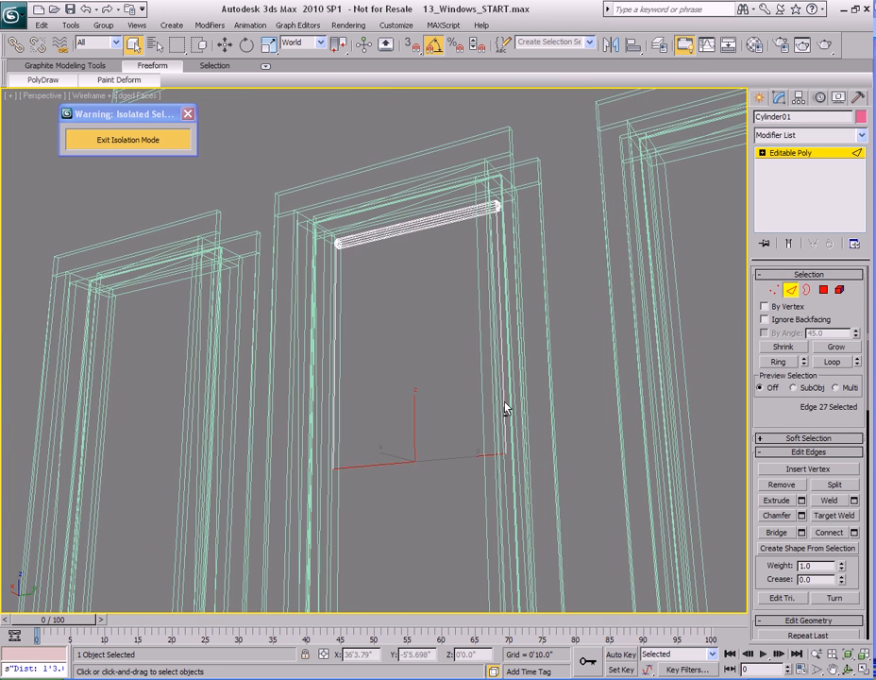
key(4)
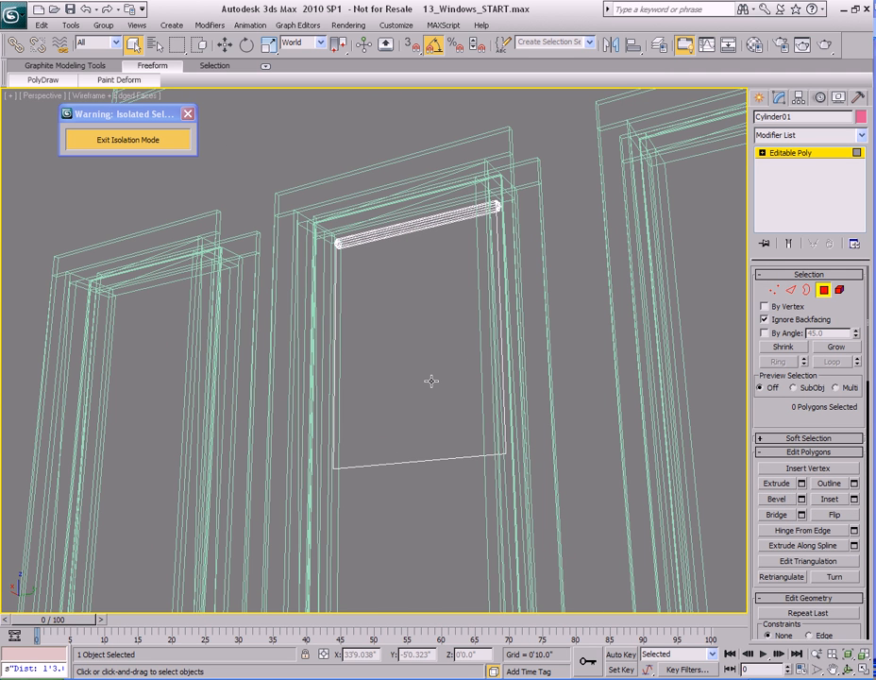
click(429, 393)
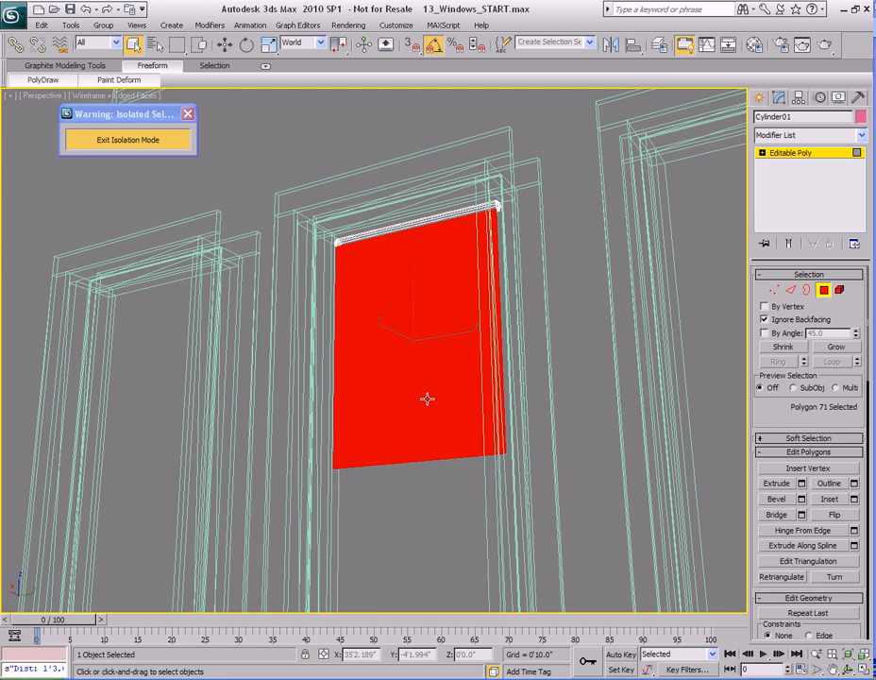
key(Delete)
mouse_move(427, 398)
alt+middle_down()
mouse_move(383, 409)
mouse_move(341, 399)
mouse_move(358, 371)
mouse_move(420, 428)
mouse_move(429, 408)
alt+middle_up()
key(F3)
Select the shade's bottom edge and move it straight down close to the window sill.
alt+middle_drag(412, 463, 396, 397)
key(2)
click(398, 415)
key(w)
drag(385, 373, 382, 401)
middle_drag(410, 483, 401, 443)
scroll(420, 381, down, 4)
middle_drag(400, 444, 392, 319)
scroll(392, 319, down, 3)
drag(367, 207, 374, 411)
Extend the shade's bottom edge downward by a small amount to add a narrow strip above the sill.
middle_drag(413, 509, 422, 456)
scroll(420, 443, up, 5)
middle_drag(411, 335, 395, 373)
scroll(404, 393, up, 3)
middle_drag(504, 387, 413, 379)
drag(388, 333, 387, 362)
Extrude the narrow bottom strip polygon by Local Normal 0.09".
alt+middle_drag(413, 414, 430, 402)
scroll(415, 369, up, 3)
key(4)
click(437, 407)
key(q)
right_click(454, 353)
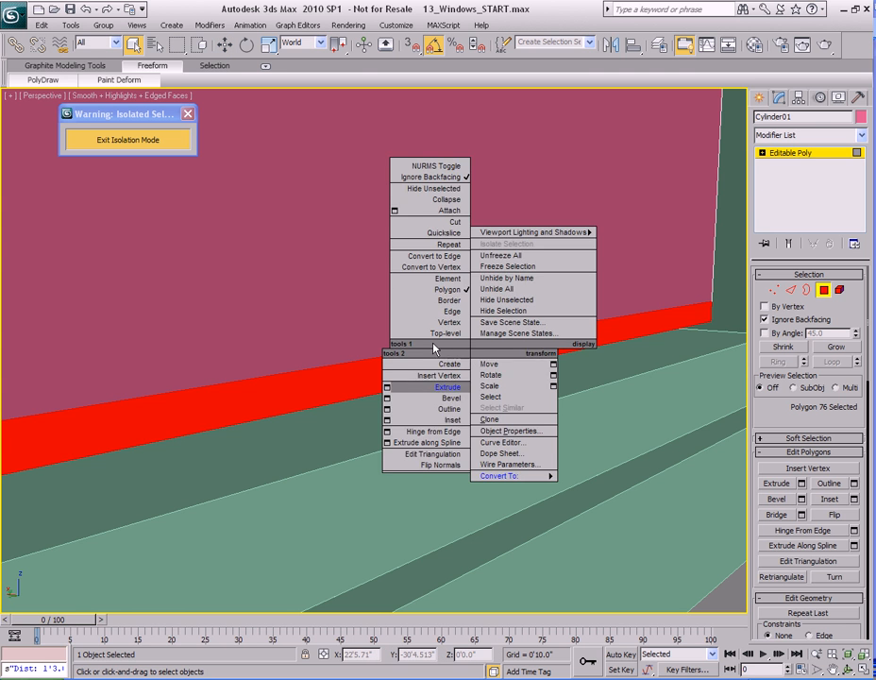
click(386, 387)
drag(439, 341, 482, 275)
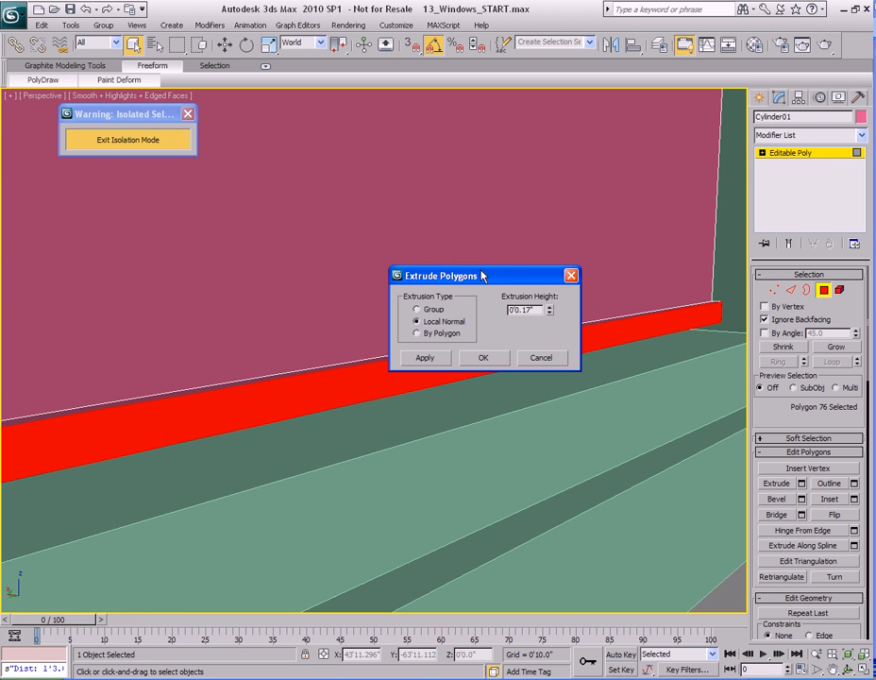
drag(550, 315, 551, 314)
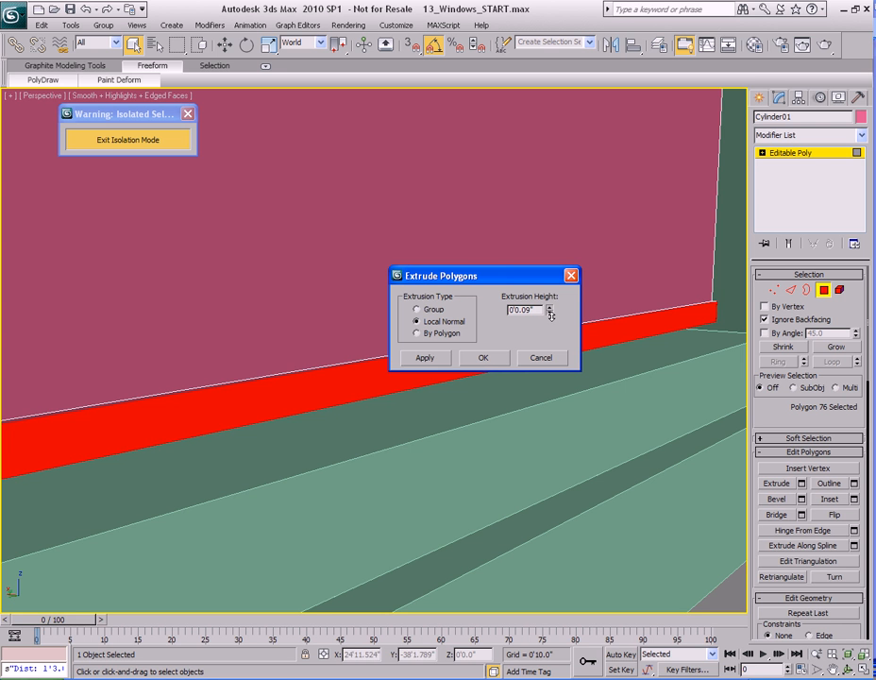
alt+middle_drag(636, 367, 678, 360)
click(483, 357)
middle_drag(524, 365, 451, 382)
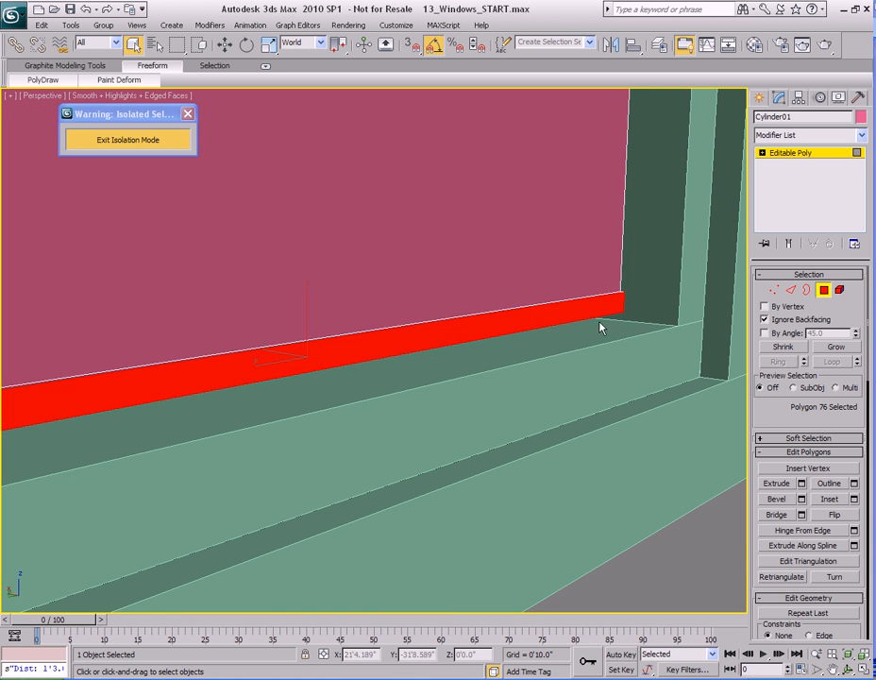
Collapse the two short vertical edges at the ends of the extruded strip so its front forms a ridge.
key(2)
alt+middle_drag(378, 380, 443, 350)
right_click(462, 309)
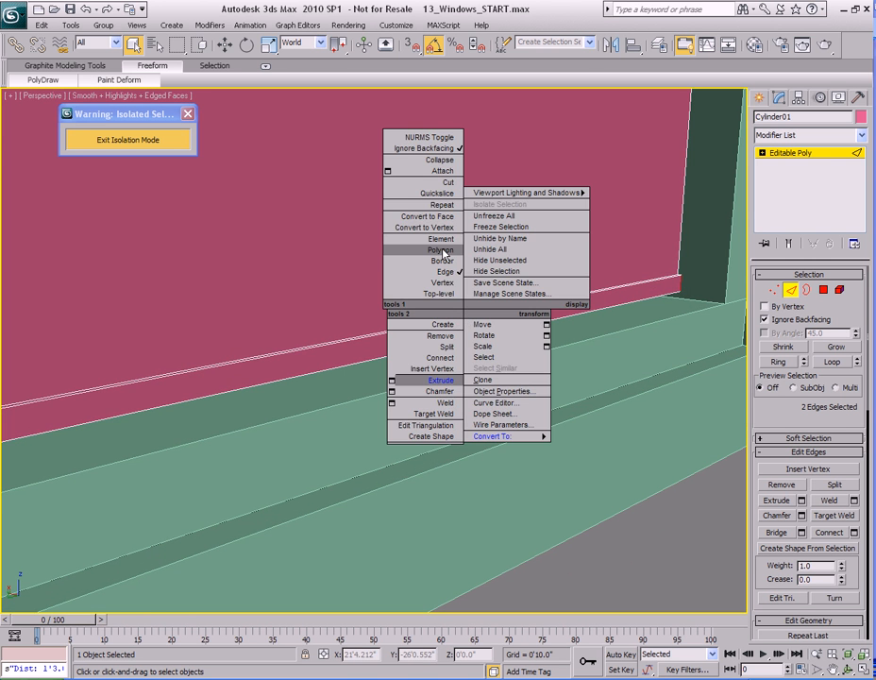
click(434, 160)
scroll(423, 248, down, 3)
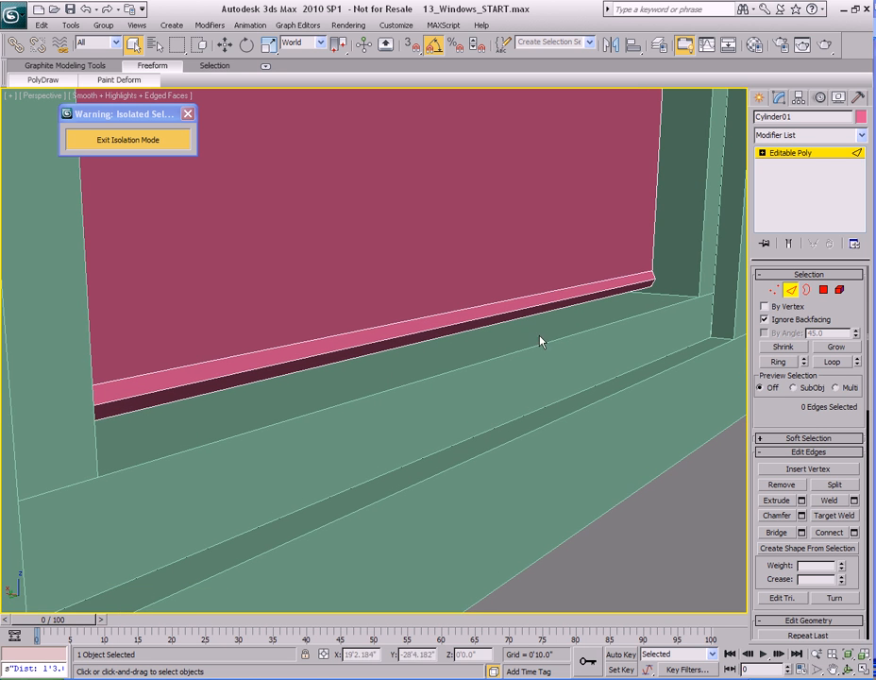
Chamfer the lengthwise ridge edge of the bottom strip by 0.12" with 2 segments.
click(539, 307)
scroll(513, 342, down, 2)
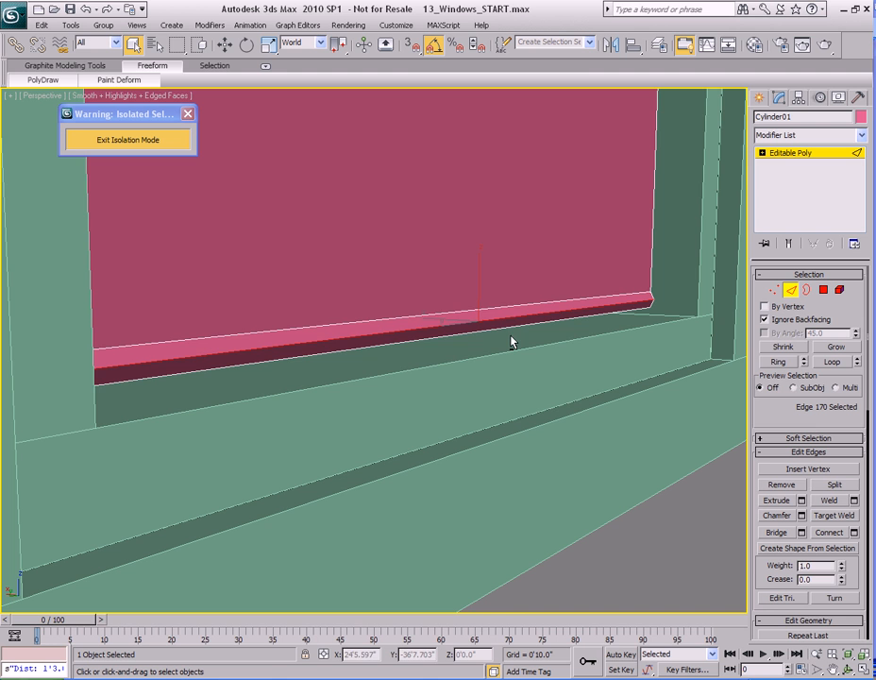
right_click(506, 285)
click(434, 367)
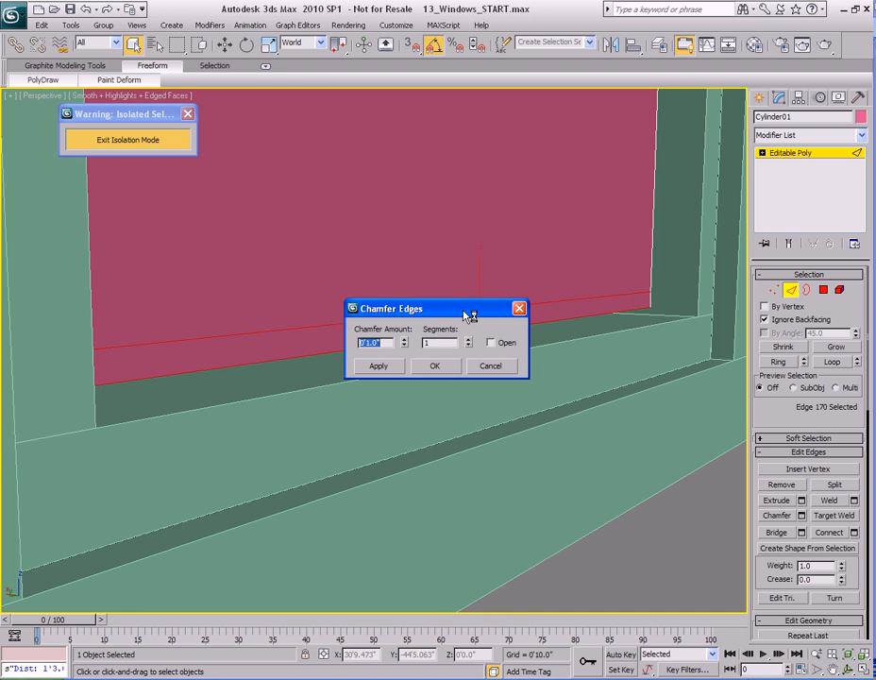
drag(463, 304, 525, 357)
drag(465, 411, 465, 517)
click(532, 390)
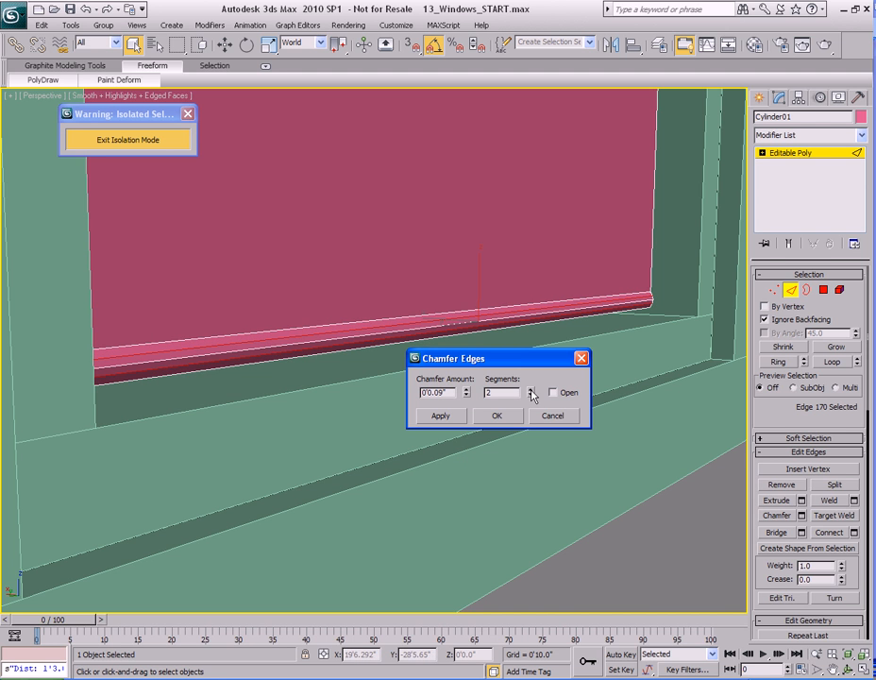
click(466, 389)
click(466, 389)
click(467, 389)
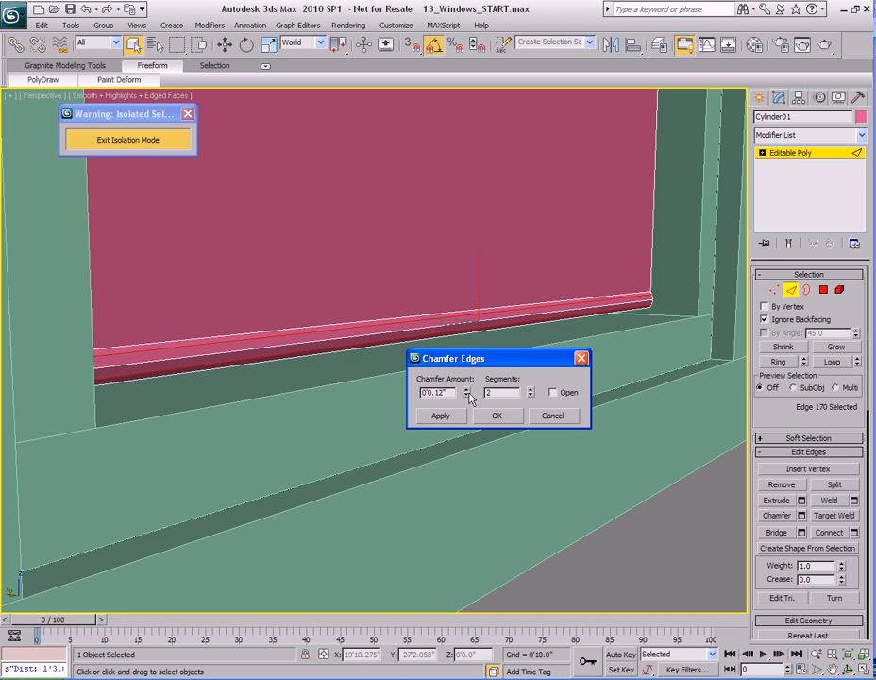
click(497, 417)
Render the perspective view to check the rounded strip along the shade's bottom, and close the render.
scroll(482, 398, up, 6)
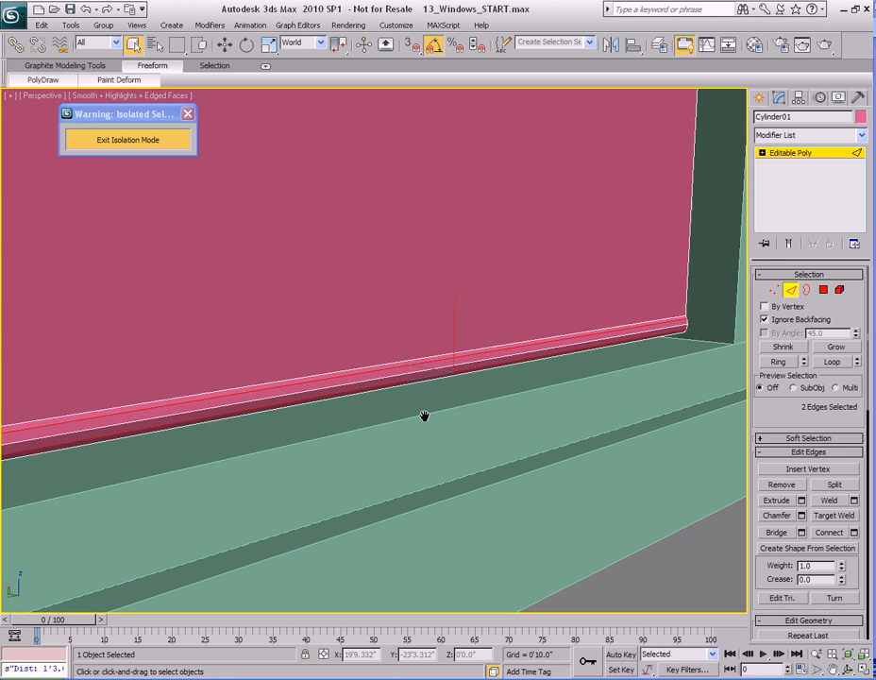
alt+middle_drag(432, 401, 401, 402)
middle_drag(402, 402, 299, 404)
alt+middle_drag(481, 383, 553, 382)
scroll(553, 382, down, 2)
middle_drag(444, 404, 489, 391)
key(shift+q)
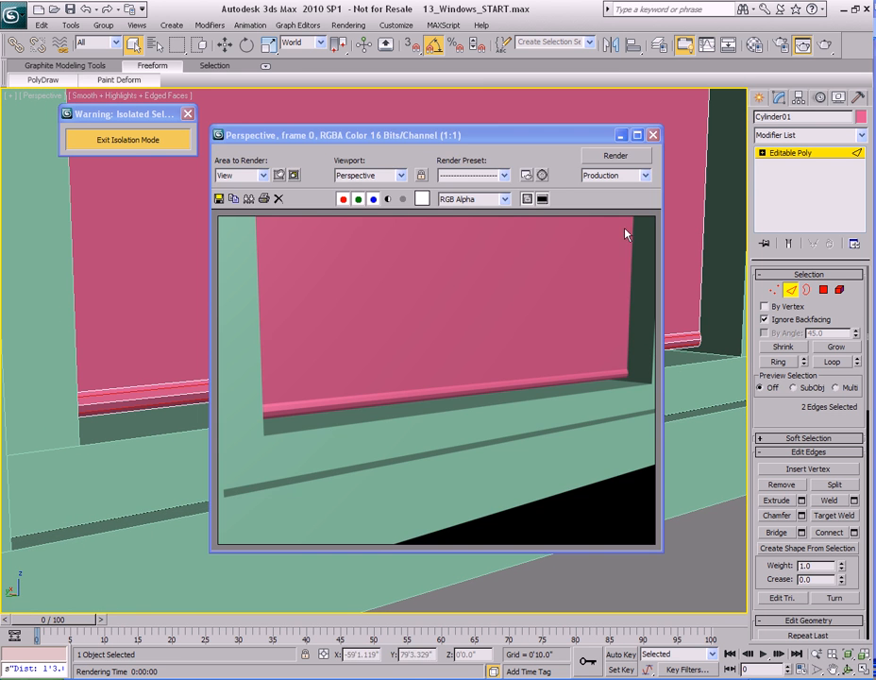
click(655, 137)
Select all polygons of the shade and auto-smooth them with a threshold of 45.
key(4)
middle_drag(458, 324, 458, 378)
key(ctrl+a)
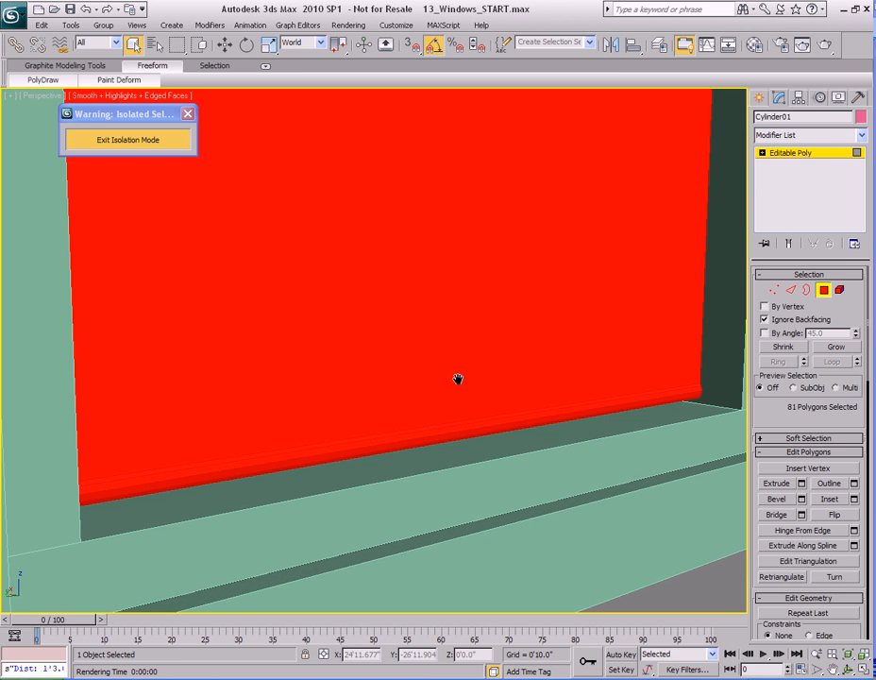
scroll(770, 472, down, 12)
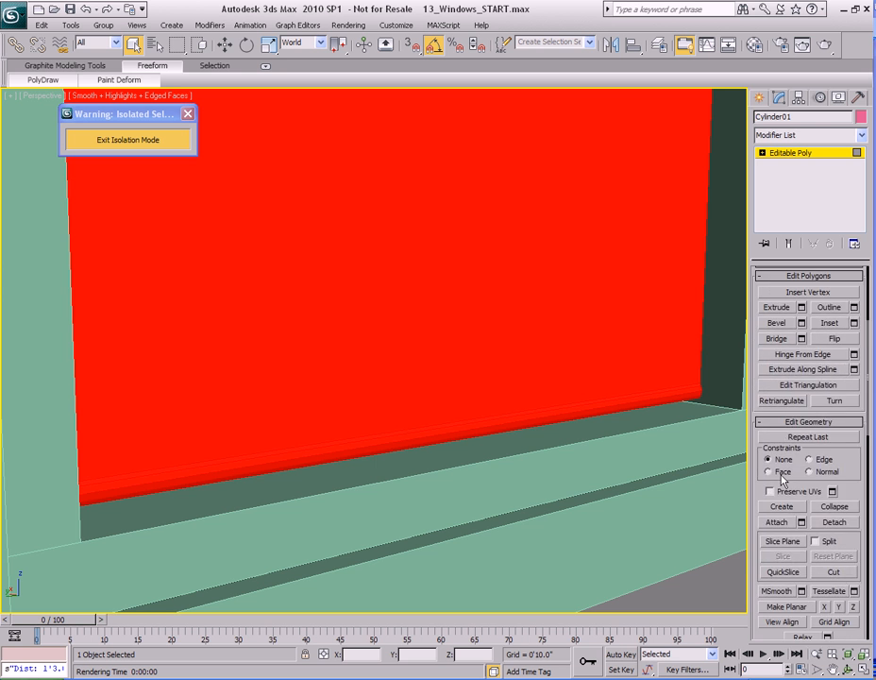
scroll(782, 482, down, 6)
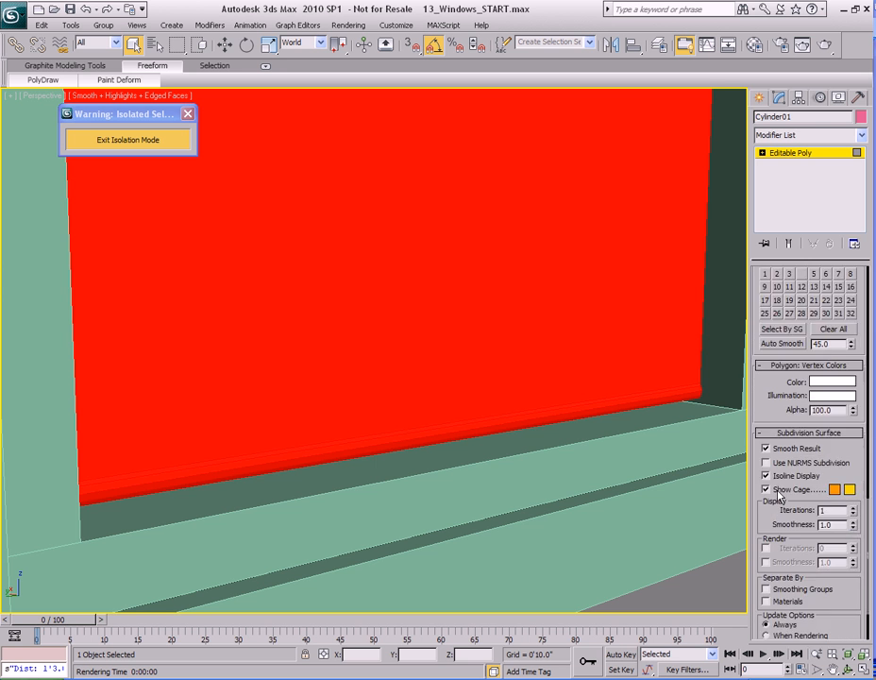
scroll(776, 488, up, 2)
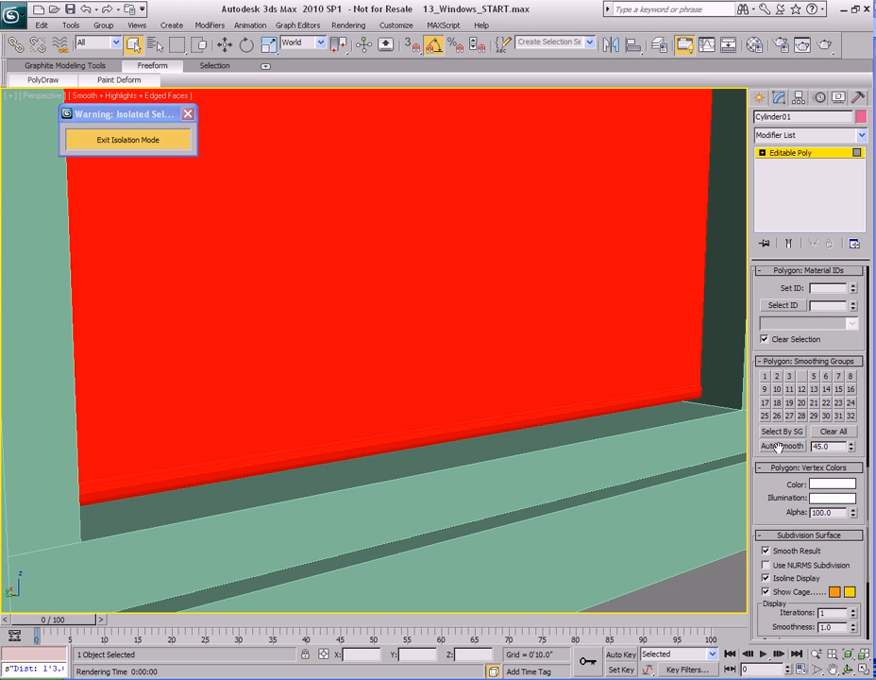
alt+middle_drag(623, 416, 514, 351)
key(4)
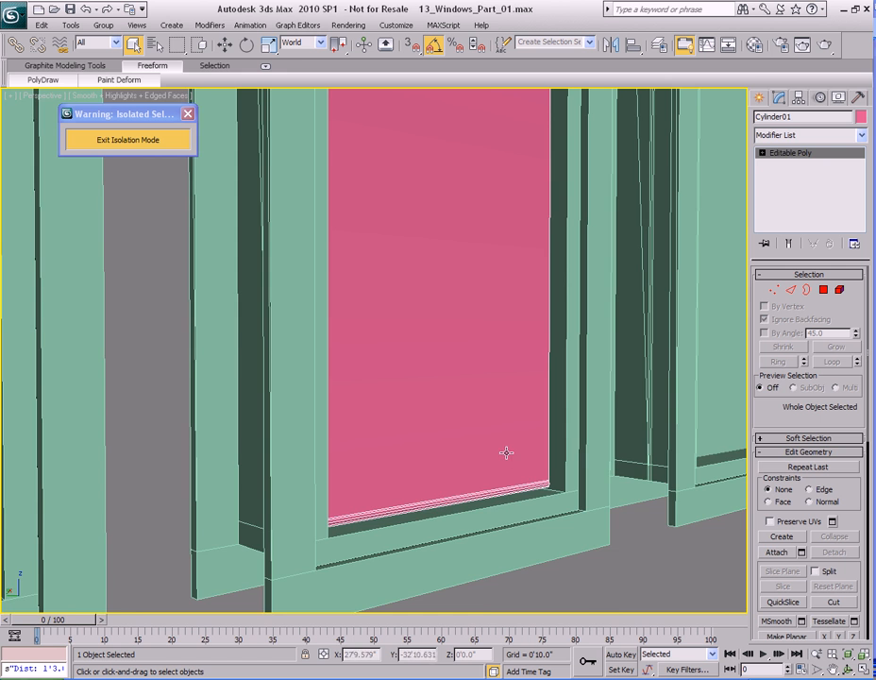
Render the perspective view of the three lower windows to check the smoothed shade, and close the render.
alt+middle_drag(504, 453, 487, 381)
scroll(498, 387, down, 3)
scroll(487, 397, down, 3)
key(shift+q)
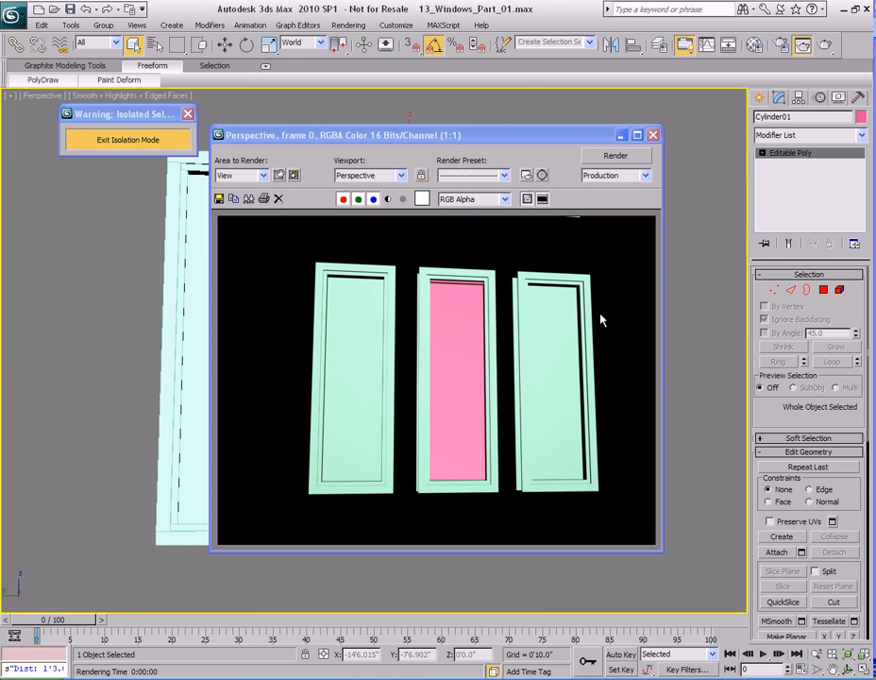
click(652, 135)
Move only the shade's pivot onto the upper corner vertex of its window frame's inner opening using vertex snap.
middle_drag(573, 259, 476, 422)
scroll(514, 325, up, 5)
alt+middle_drag(514, 324, 440, 350)
scroll(462, 436, down, 2)
key(w)
scroll(420, 480, down, 5)
middle_drag(422, 394, 435, 383)
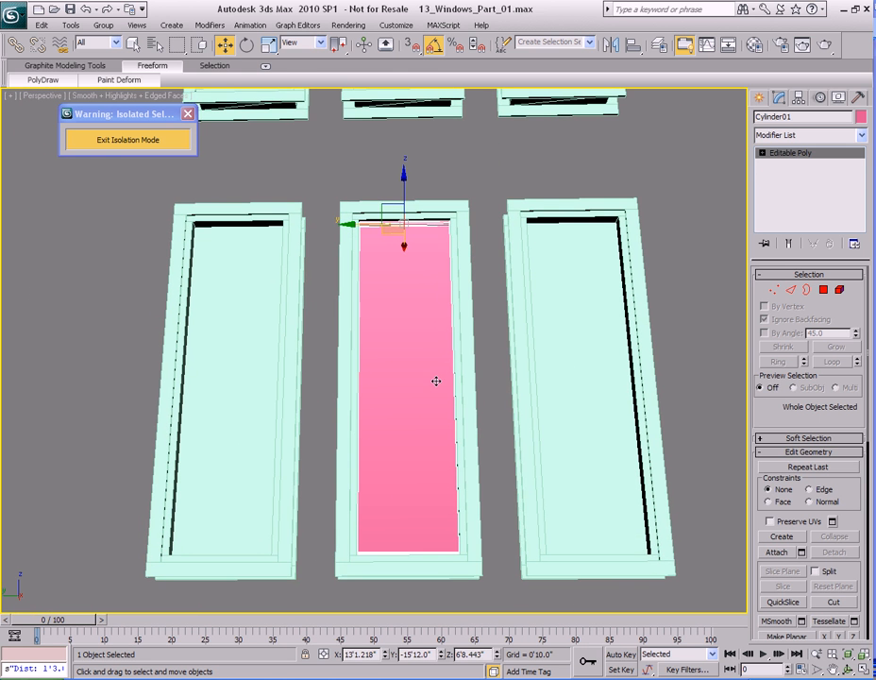
scroll(373, 451, up, 5)
middle_drag(448, 327, 440, 441)
middle_drag(440, 440, 501, 454)
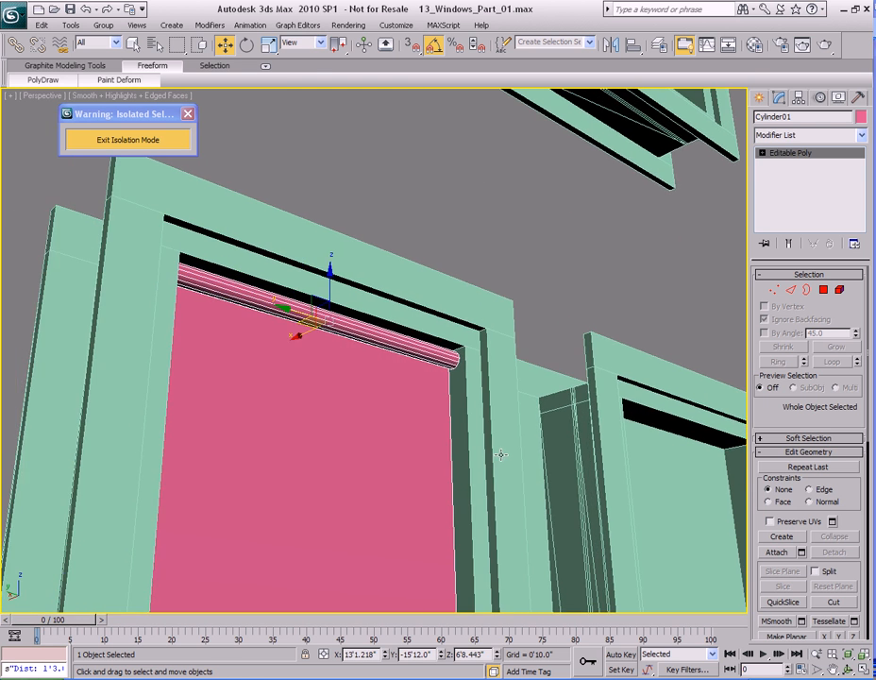
scroll(500, 454, up, 3)
click(797, 98)
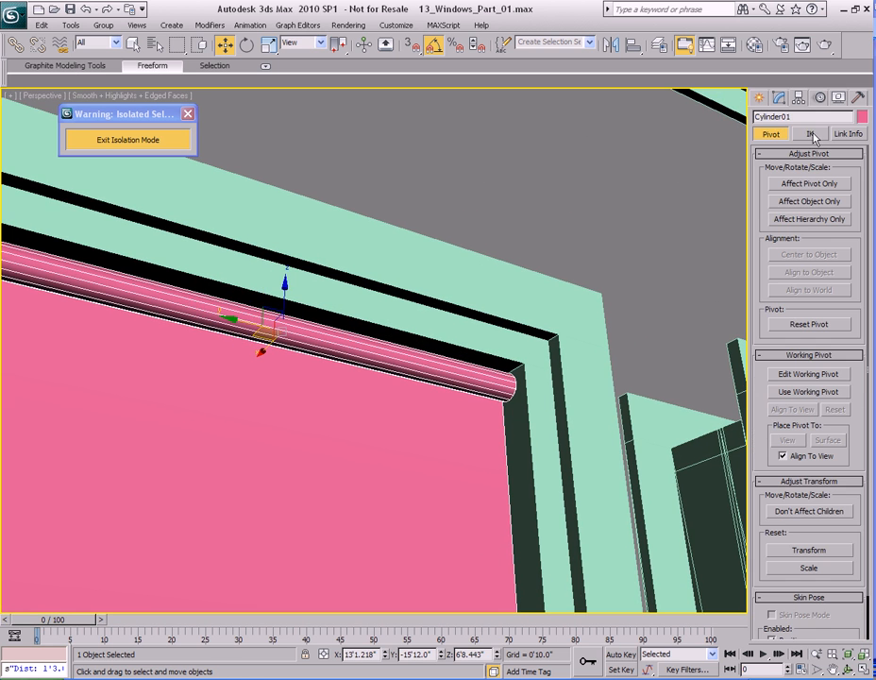
click(805, 185)
middle_drag(380, 441, 414, 434)
middle_drag(372, 378, 351, 378)
key(s)
drag(298, 330, 534, 359)
key(s)
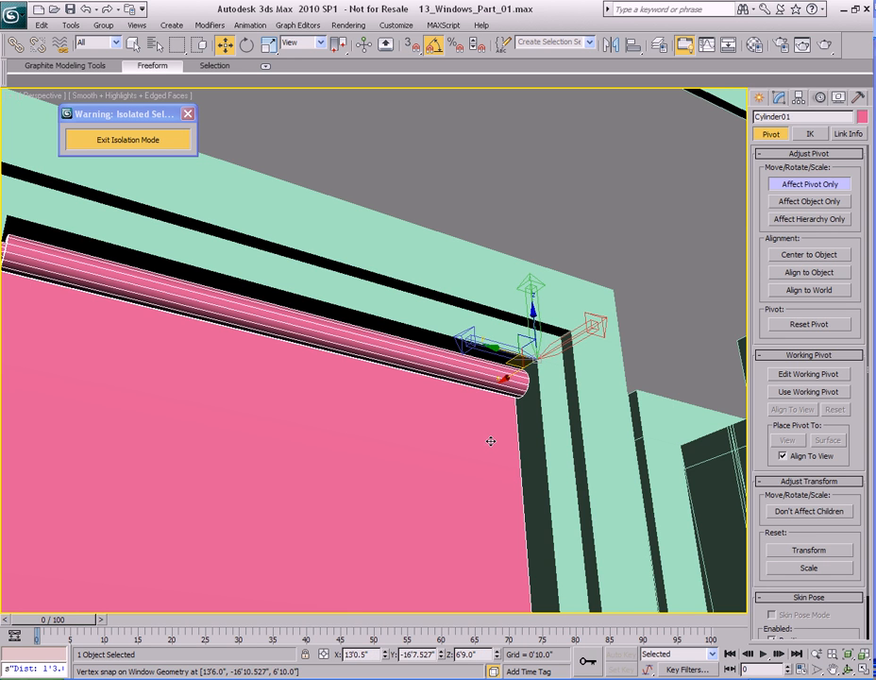
Copy the shade into the neighbouring lower window on the right, snapping its pivot to the matching upper corner of that opening.
key(1)
middle_drag(385, 455, 478, 423)
scroll(480, 424, down, 5)
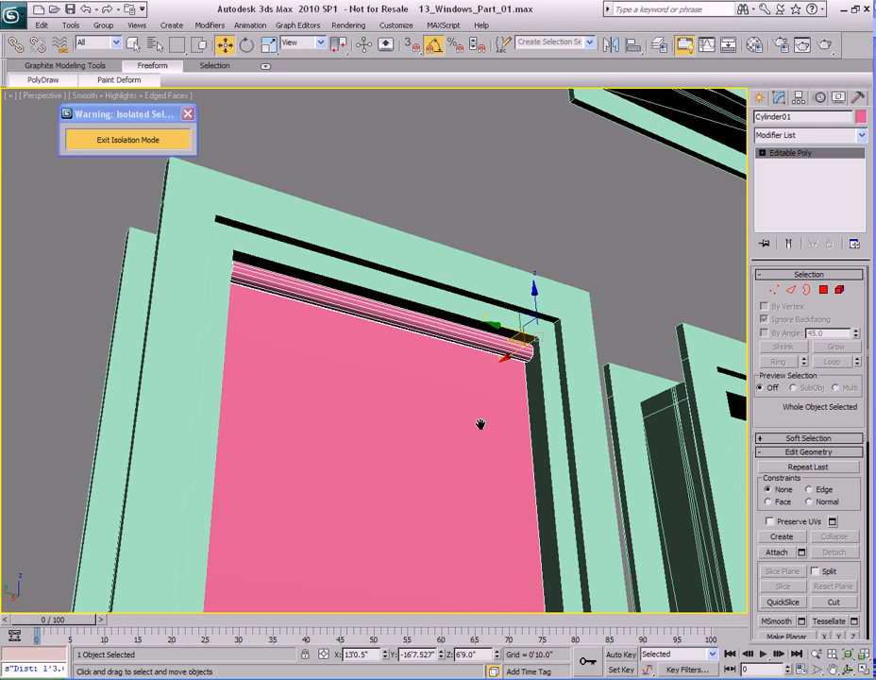
alt+middle_drag(480, 424, 481, 429)
scroll(481, 430, down, 3)
middle_drag(572, 443, 419, 431)
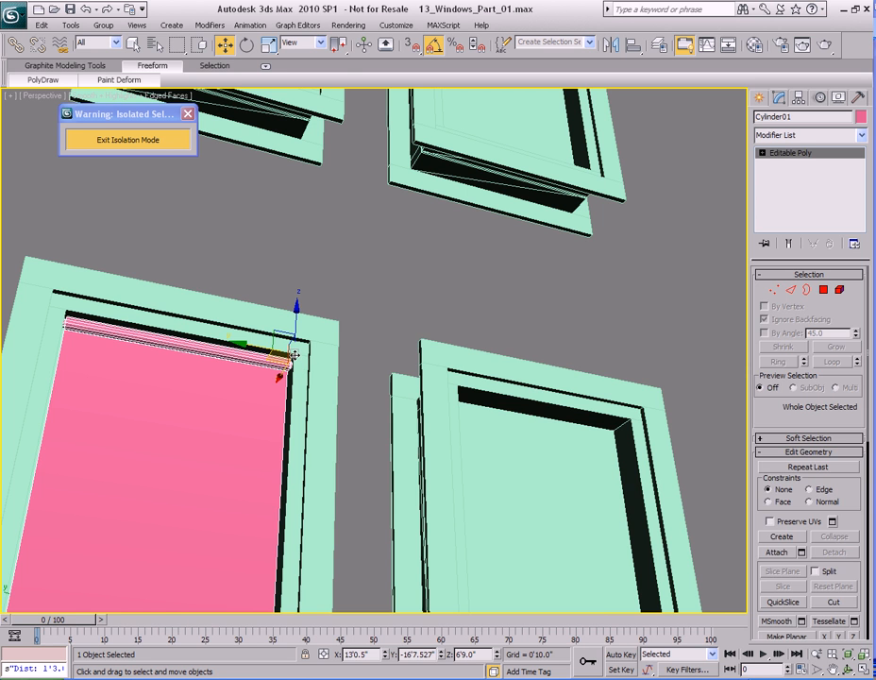
shift+drag(295, 354, 404, 392)
key(s)
mouse_move(587, 429)
mouse_down()
mouse_move(620, 434)
mouse_move(630, 417)
mouse_up()
click(459, 404)
Copy the middle shade into the left window of the lower row, snapping it to the opening's matching upper corner.
alt+middle_drag(616, 456, 554, 477)
mouse_move(526, 512)
middle_down()
mouse_move(542, 411)
mouse_move(530, 424)
mouse_move(540, 420)
mouse_move(503, 377)
mouse_move(485, 407)
mouse_move(502, 413)
mouse_move(418, 304)
mouse_move(484, 403)
mouse_move(500, 380)
middle_up()
scroll(528, 429, down, 5)
scroll(527, 419, up, 3)
scroll(418, 303, up, 5)
scroll(417, 303, up, 2)
scroll(416, 305, down, 6)
middle_drag(468, 335, 514, 361)
scroll(458, 389, up, 4)
alt+middle_drag(459, 388, 455, 375)
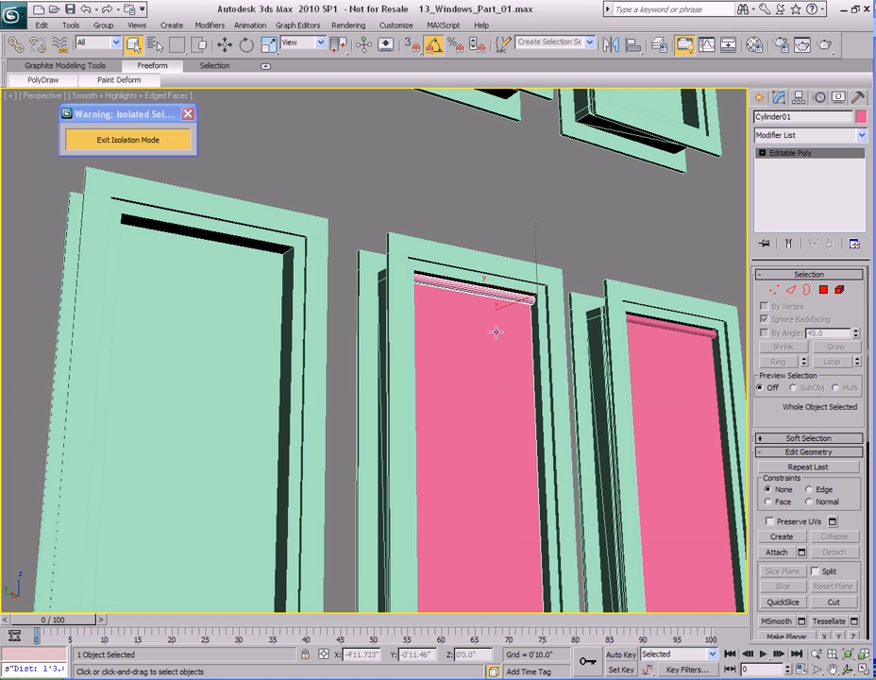
mouse_move(538, 294)
shift+mouse_down()
mouse_move(292, 248)
mouse_move(284, 255)
mouse_move(293, 248)
shift+mouse_up()
key(s)
click(437, 404)
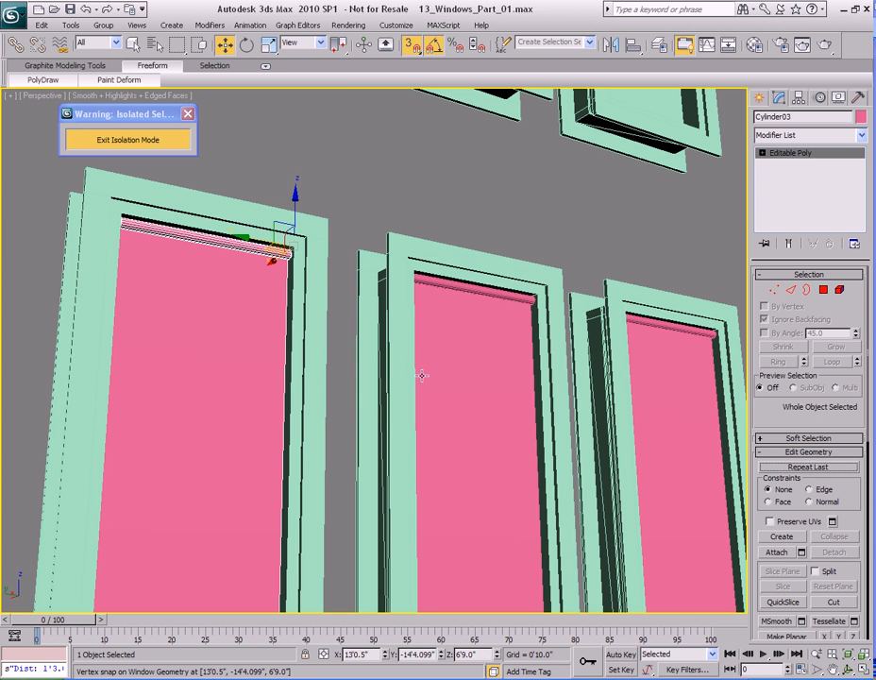
Select all three shades in the lower row of windows for moving together.
scroll(465, 444, down, 5)
key(q)
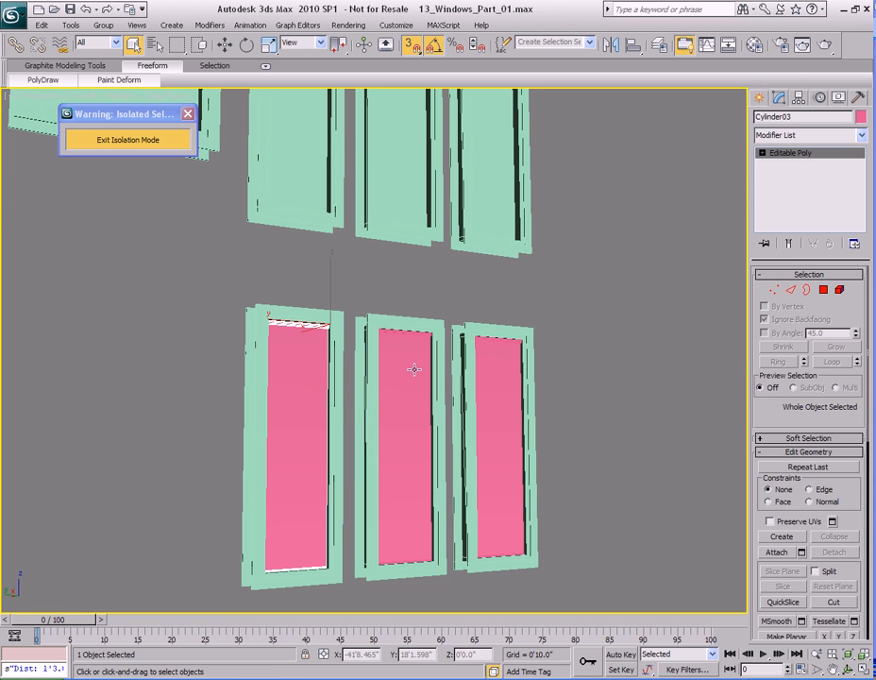
ctrl+click(414, 369)
ctrl+click(488, 362)
alt+middle_drag(375, 326, 387, 332)
middle_drag(387, 332, 387, 420)
key(w)
middle_drag(451, 463, 374, 469)
scroll(404, 353, down, 3)
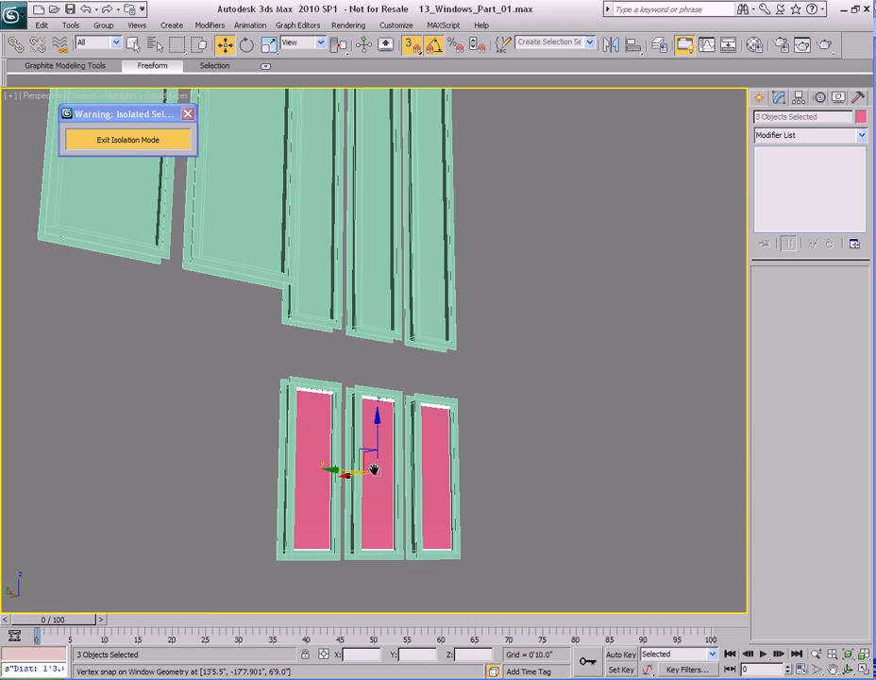
Try to copy the three lower shades straight up toward the tall windows with snapping on.
shift+drag(376, 432, 388, 59)
shift+drag(378, 154, 378, 157)
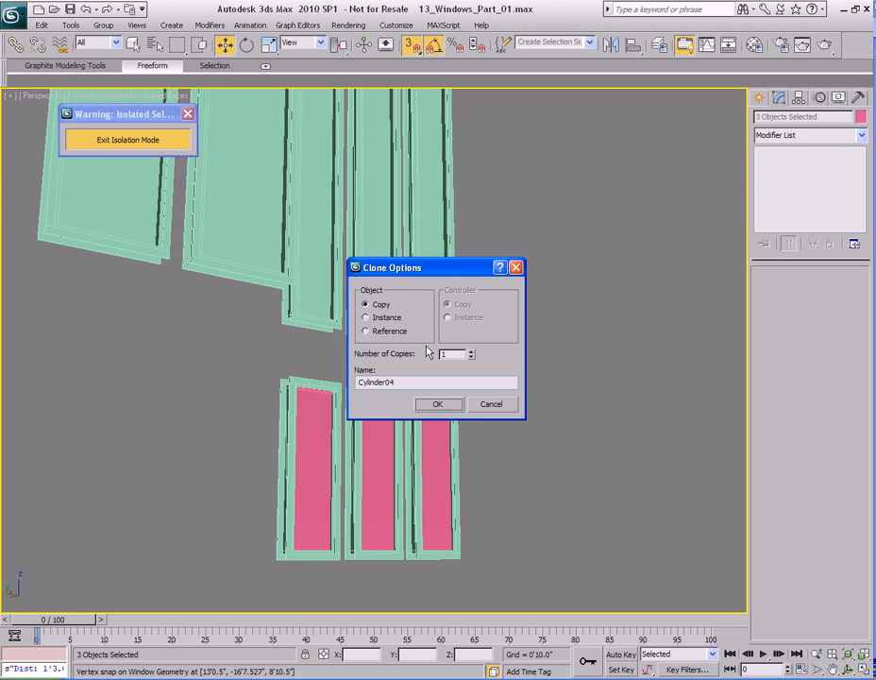
click(437, 404)
alt+middle_drag(425, 194, 440, 463)
scroll(438, 458, up, 3)
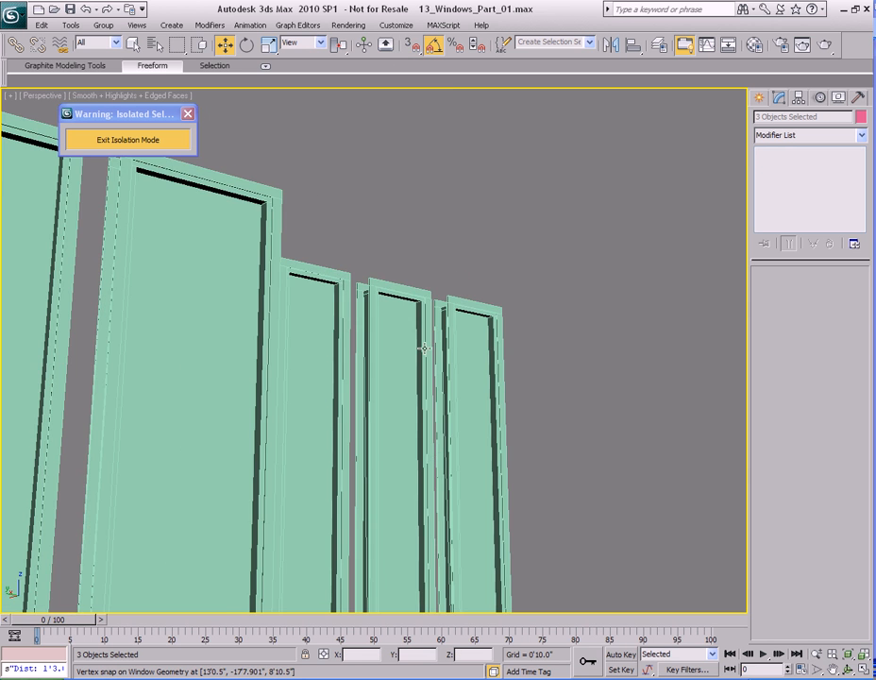
mouse_move(417, 326)
alt+middle_down()
mouse_move(407, 405)
mouse_move(469, 391)
mouse_move(278, 299)
mouse_move(406, 324)
alt+middle_up()
scroll(406, 325, down, 5)
middle_drag(441, 575, 418, 371)
scroll(418, 371, up, 3)
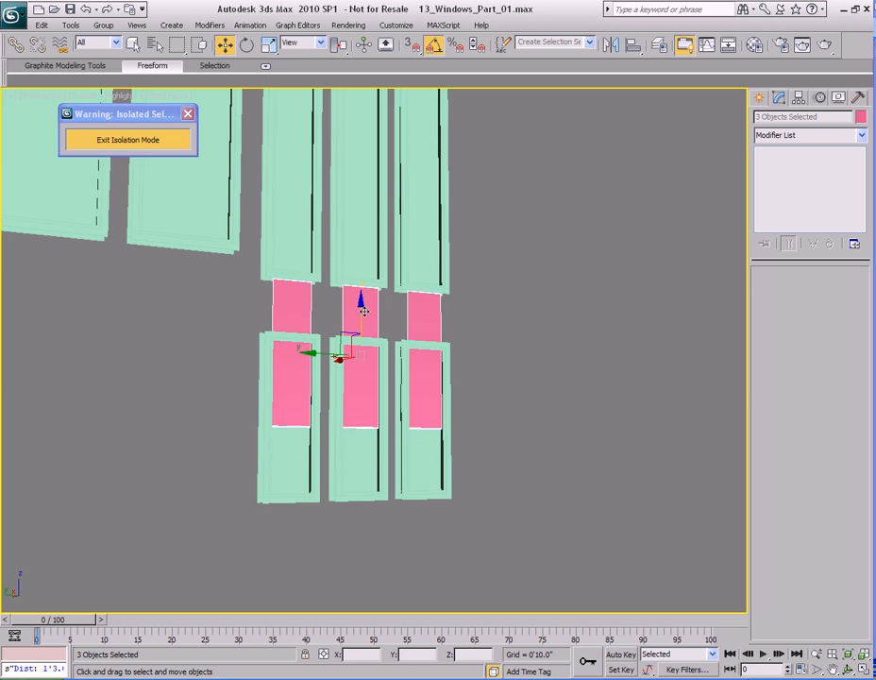
drag(393, 356, 379, 432)
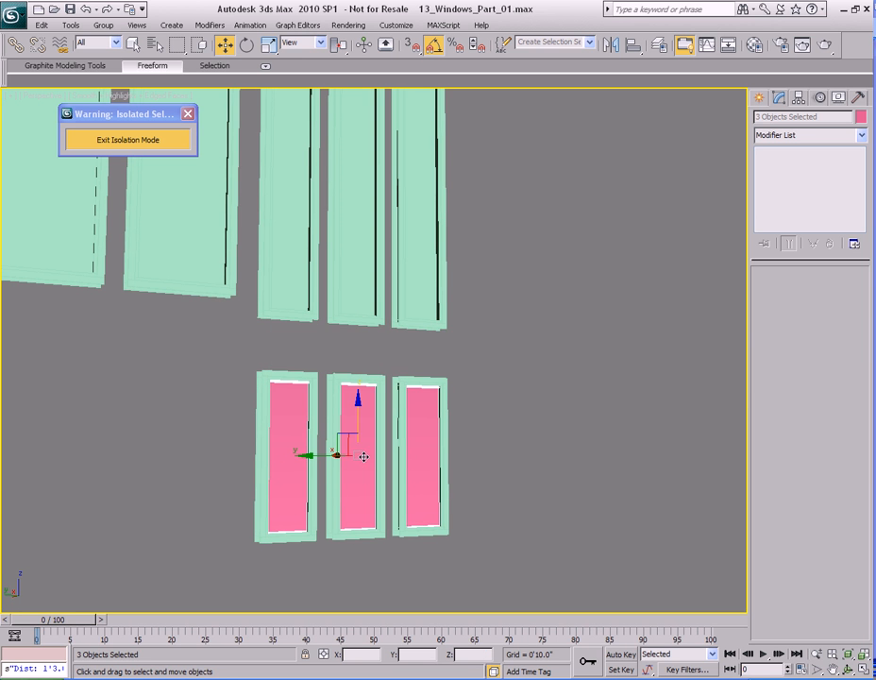
Copy the three lower shades vertically up into the three tall windows directly above, without snapping.
mouse_move(359, 456)
mouse_down()
mouse_move(386, 172)
mouse_move(367, 157)
mouse_move(358, 175)
mouse_up()
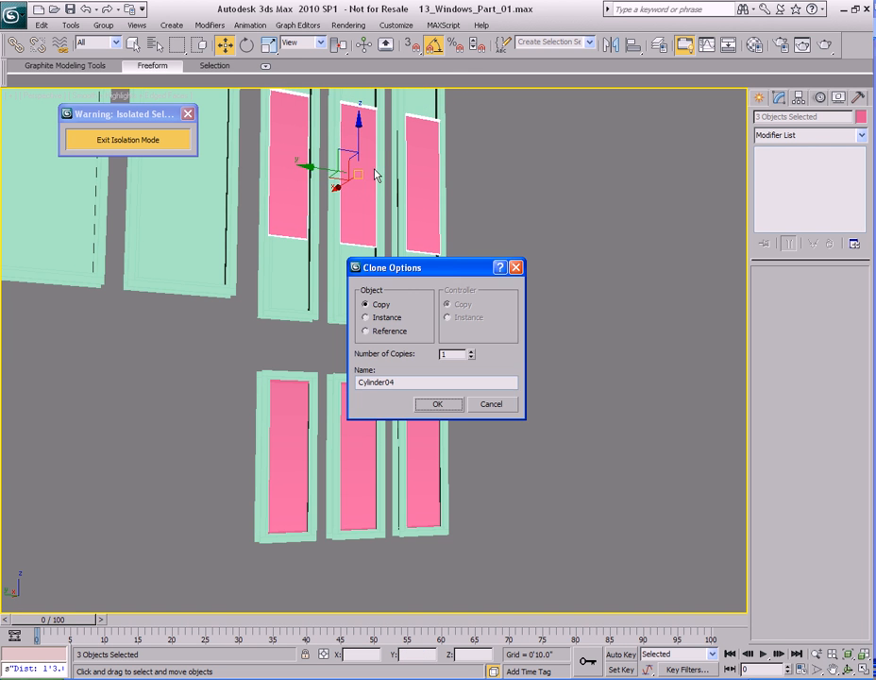
click(440, 407)
scroll(392, 361, up, 6)
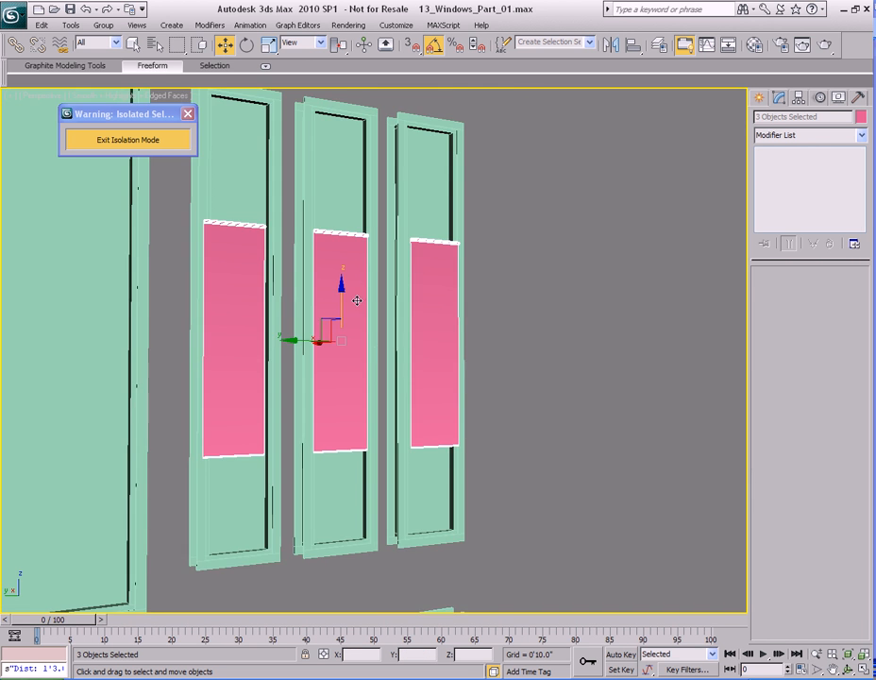
middle_drag(357, 300, 363, 416)
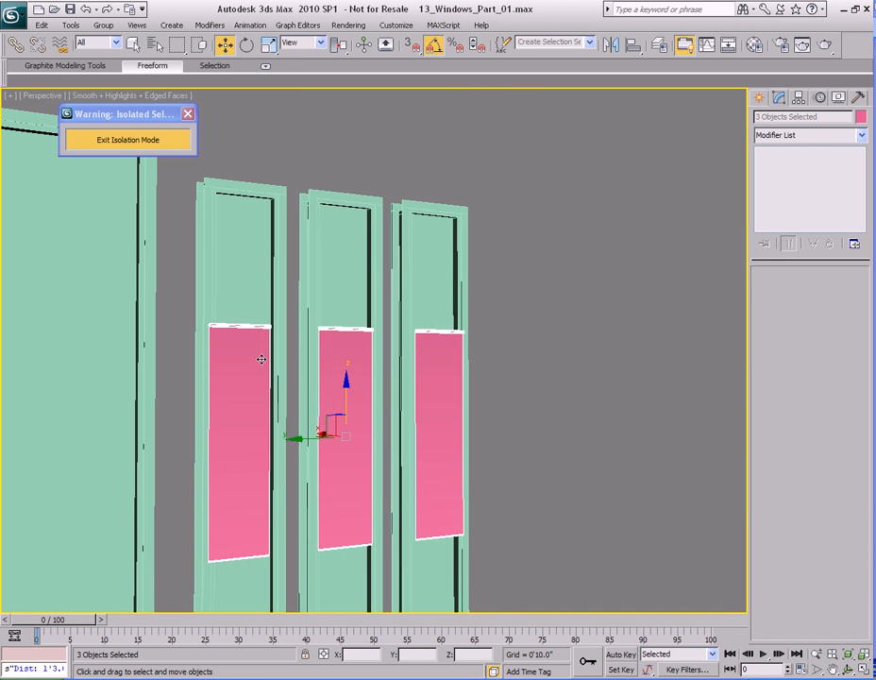
Snap the copied shade in the rightmost tall window to the upper corner of its frame opening.
click(434, 368)
scroll(392, 367, up, 4)
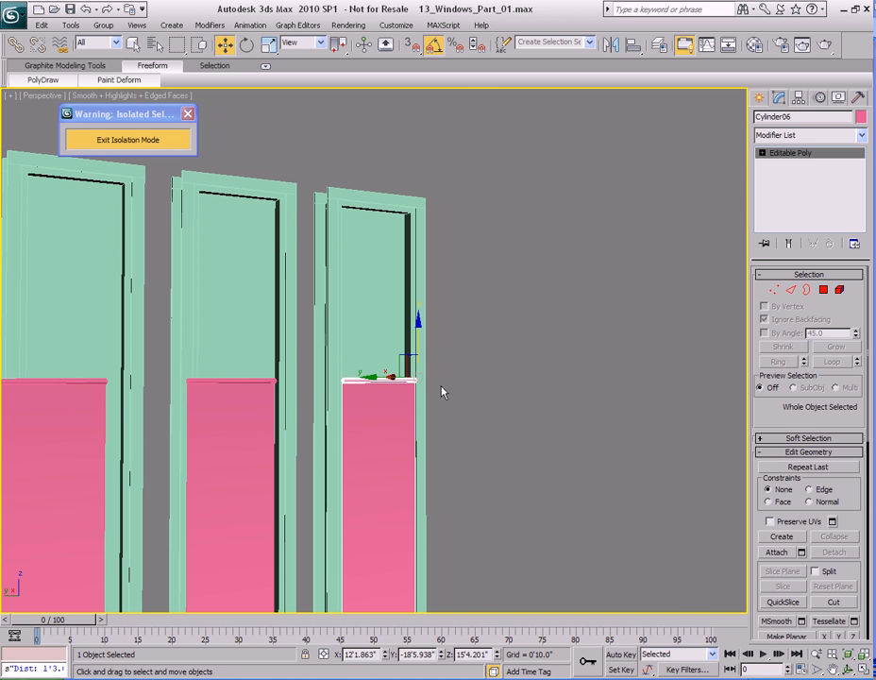
key(s)
drag(419, 379, 409, 209)
Snap the copied shade in the middle tall window to the upper corner of its frame opening.
click(251, 382)
middle_drag(257, 375, 392, 433)
click(402, 442)
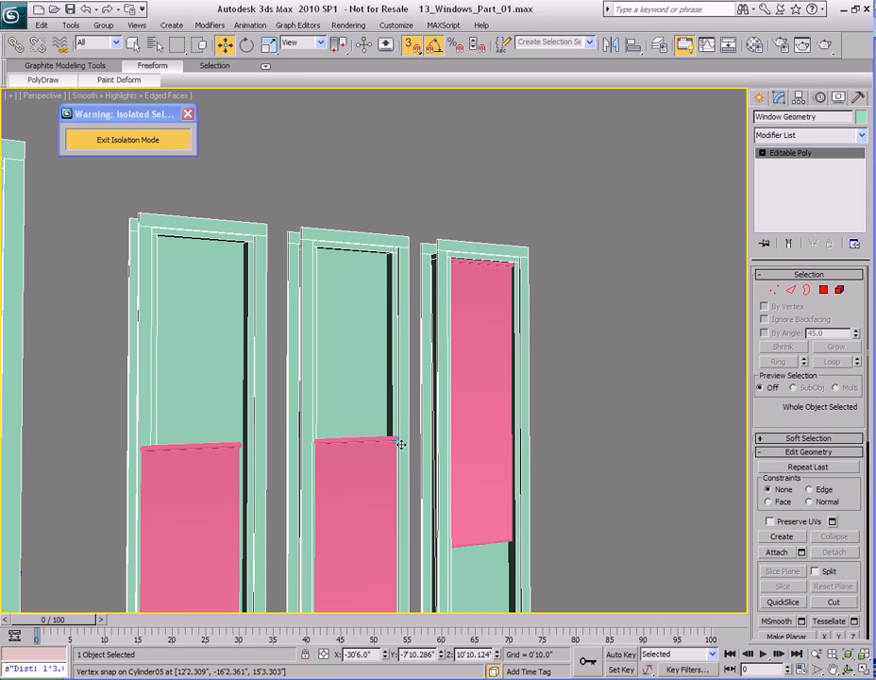
click(376, 458)
key(s)
drag(400, 435, 385, 250)
Snap the copied shade in the left window of the three tall ones to its opening's upper corner.
middle_drag(254, 430, 293, 402)
key(s)
click(263, 439)
key(s)
drag(263, 439, 286, 216)
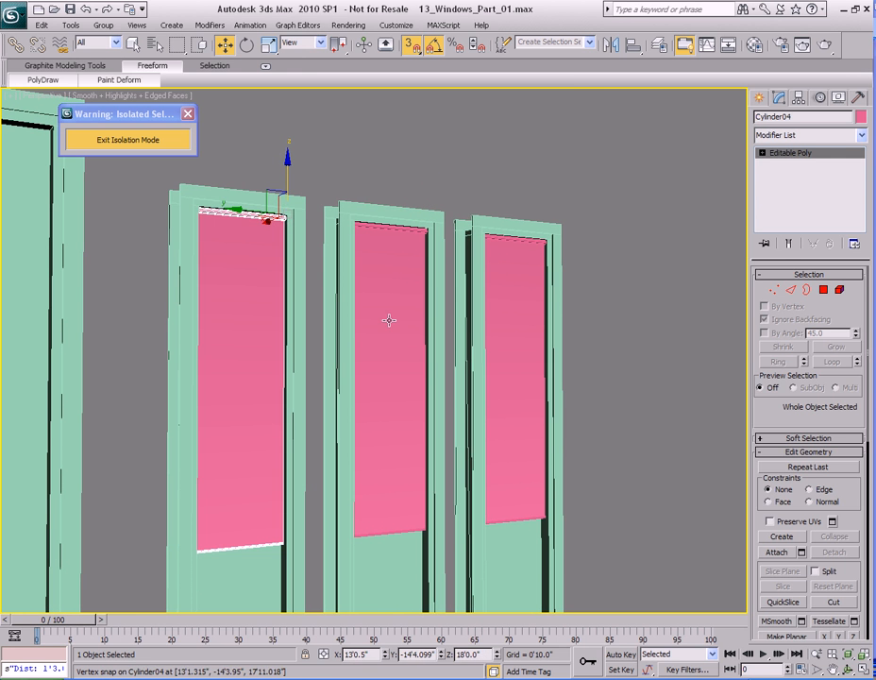
Lengthen the left of the three tall-window shades by moving its bottom hem vertices down close to the sill, with snapping off.
scroll(391, 349, up, 2)
scroll(399, 379, down, 4)
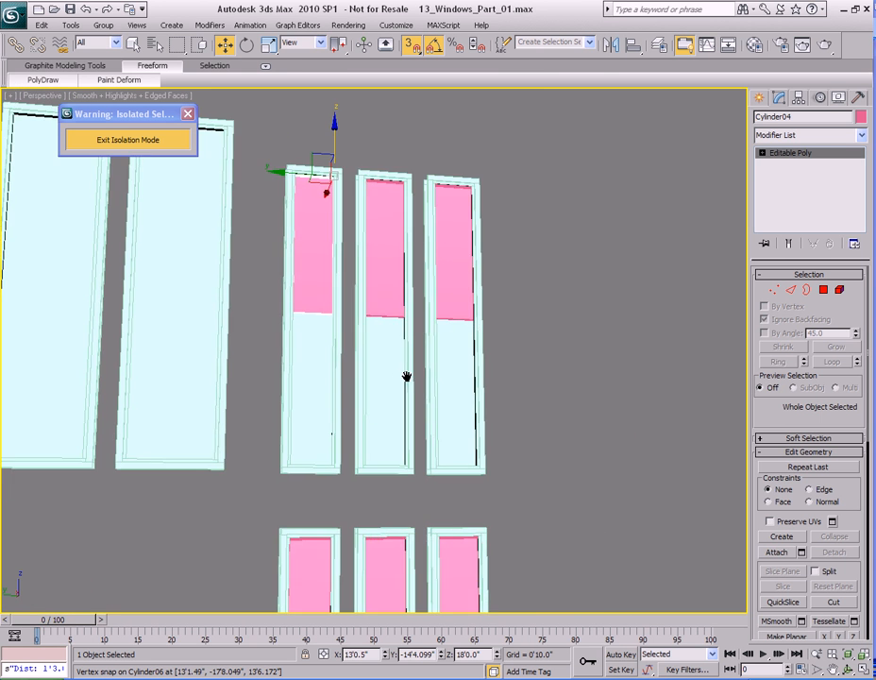
scroll(346, 432, up, 5)
alt+middle_drag(347, 432, 367, 425)
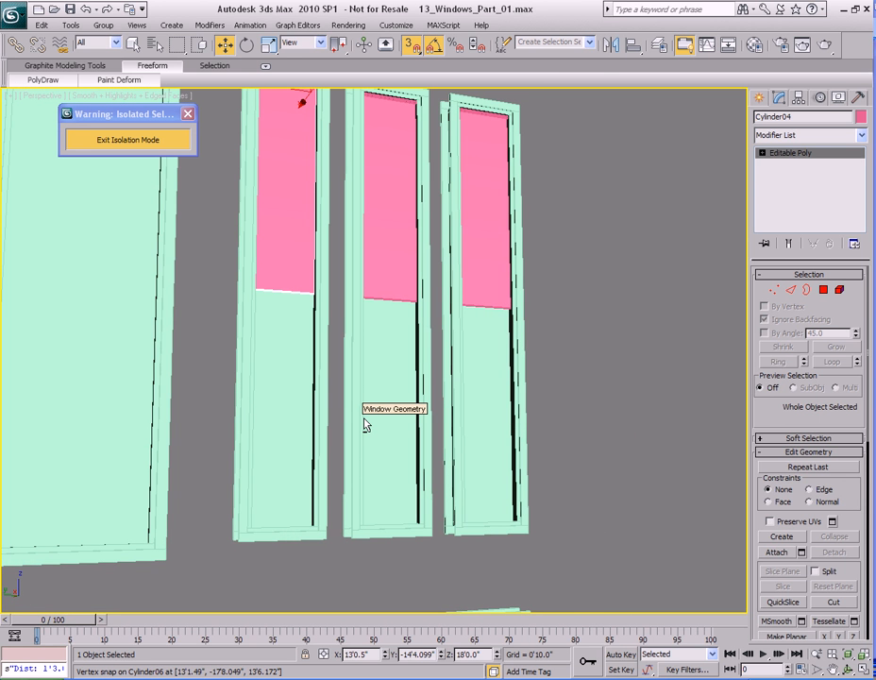
key(1)
middle_drag(367, 425, 293, 397)
alt+middle_drag(375, 394, 332, 392)
drag(229, 278, 383, 363)
drag(302, 255, 323, 469)
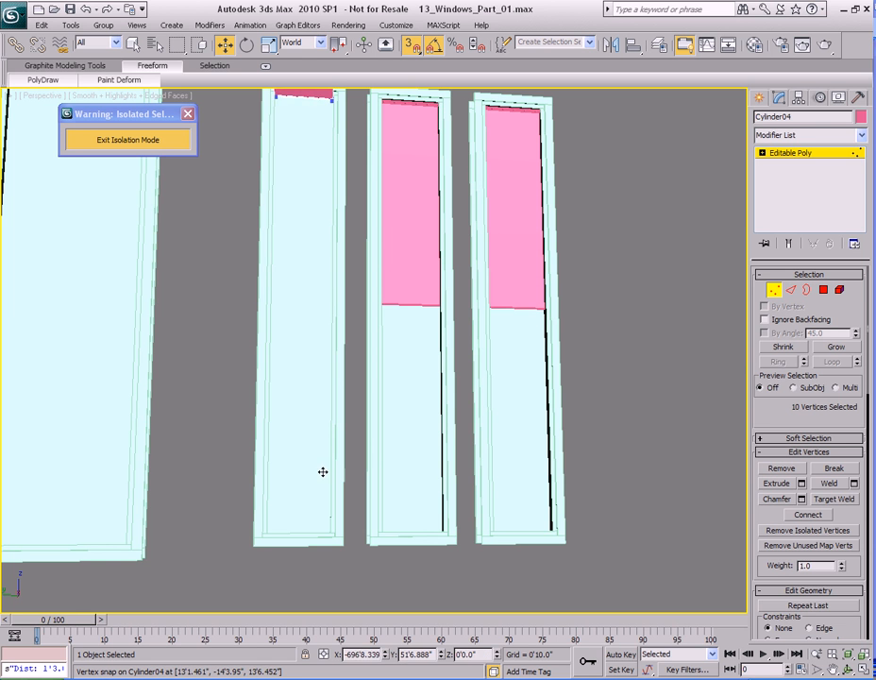
key(ctrl+z)
key(s)
drag(302, 255, 309, 483)
Lengthen the middle tall window's shade by moving its bottom hem vertices down, stopping slightly higher than the left shade.
alt+middle_drag(388, 453, 375, 304)
scroll(389, 406, up, 3)
key(q)
click(369, 194)
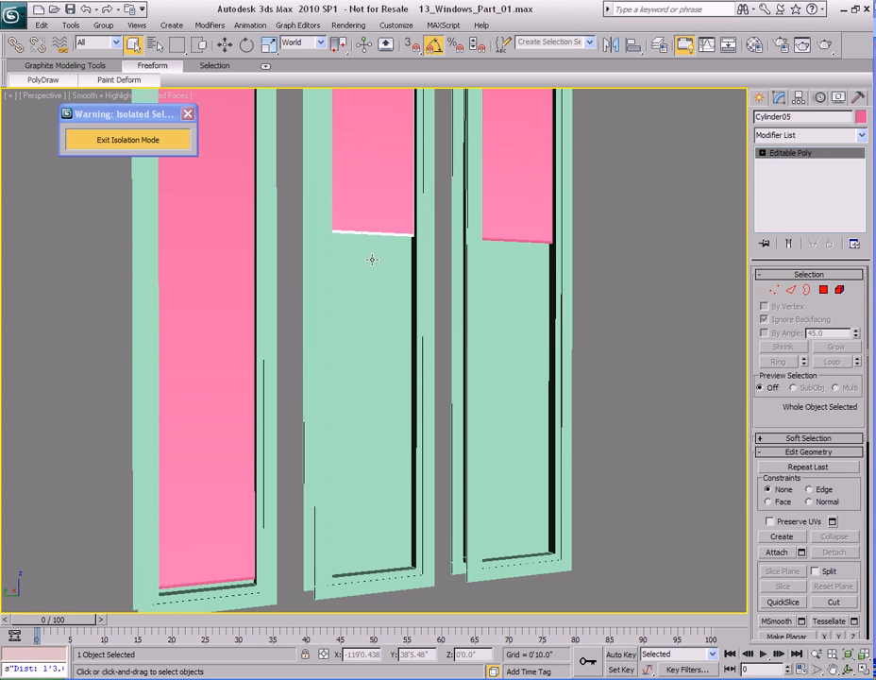
drag(314, 197, 399, 491)
key(w)
middle_drag(399, 491, 381, 464)
scroll(369, 463, down, 3)
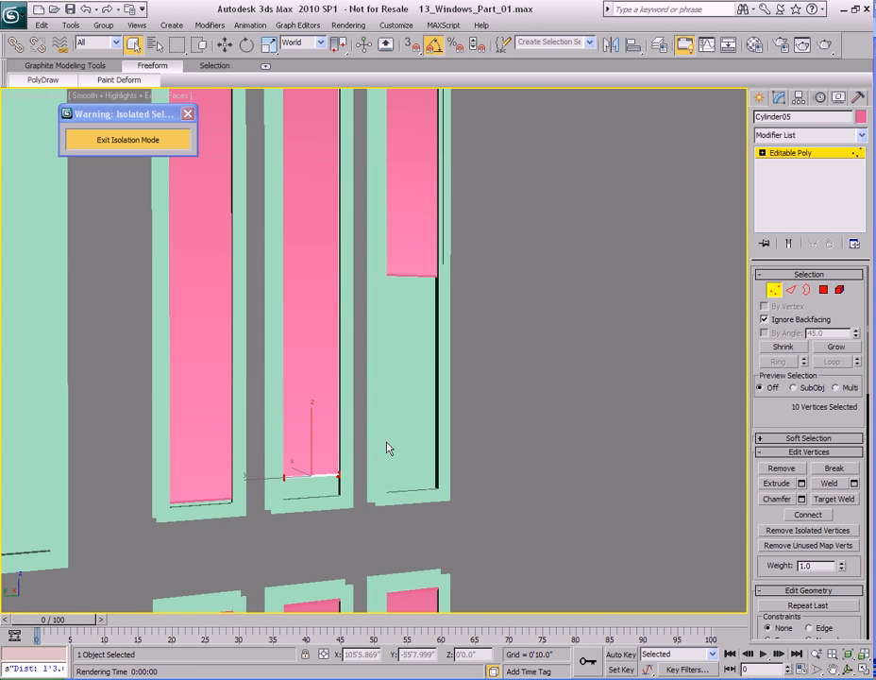
key(1)
Lengthen the rightmost tall window's shade by moving its bottom hem vertices down to a height of about 9'0.8".
click(409, 240)
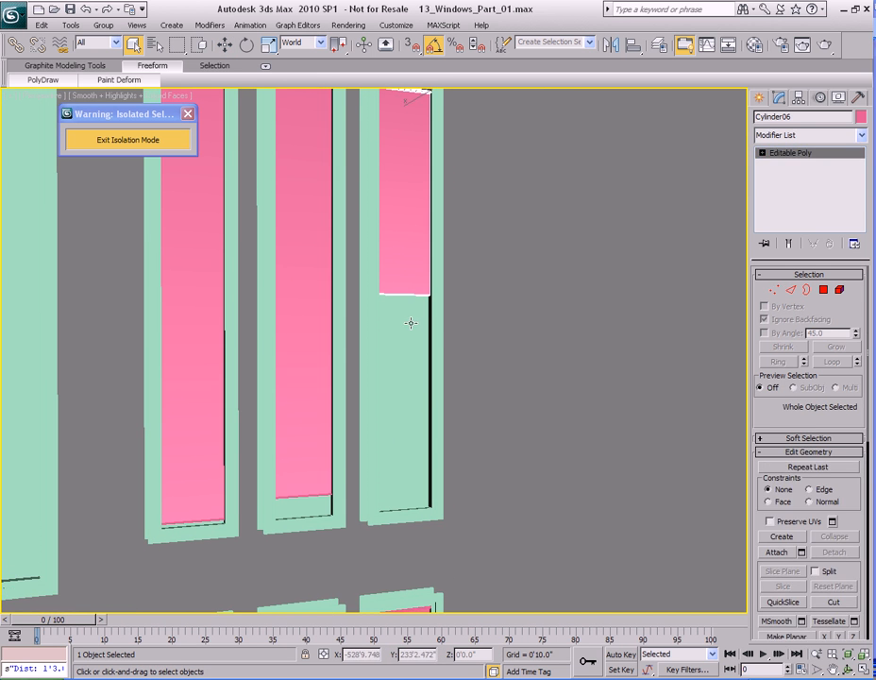
key(1)
drag(428, 273, 370, 356)
key(w)
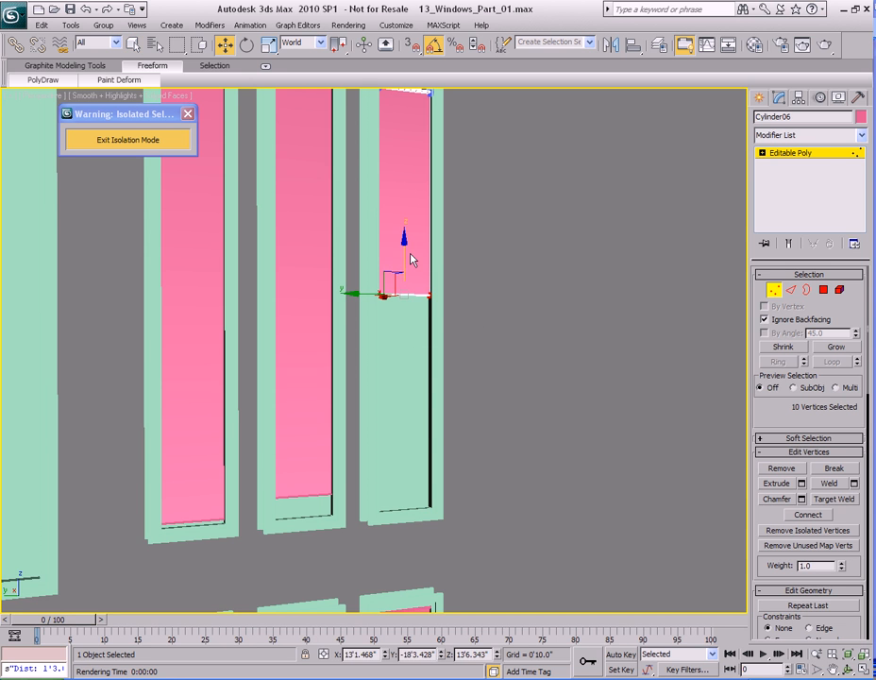
drag(403, 242, 410, 439)
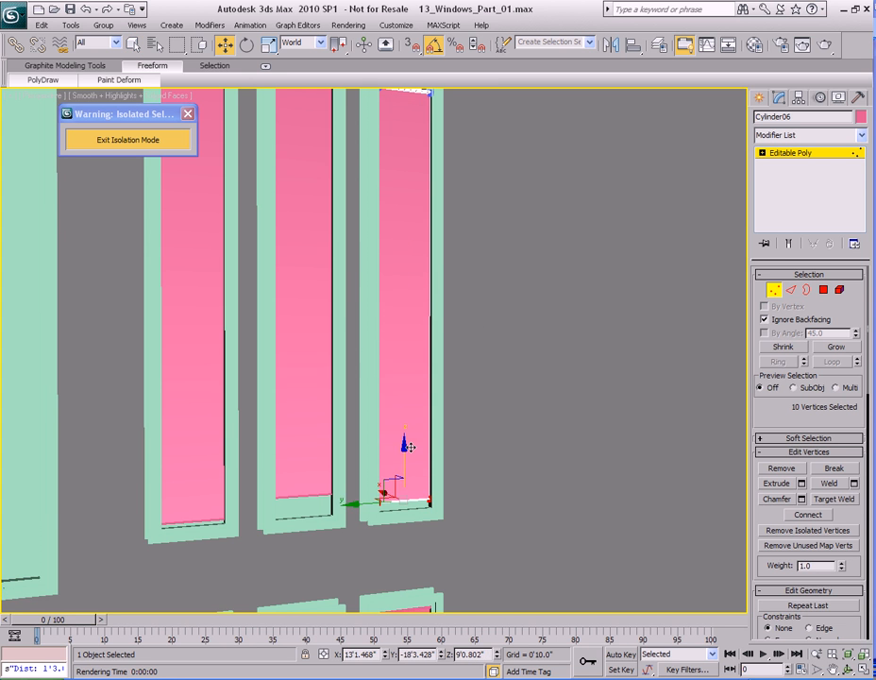
scroll(347, 531, down, 3)
Leave vertex editing and select the lengthened shade in the tall window next to the two wide windows.
key(q)
middle_drag(346, 532, 348, 401)
scroll(360, 491, up, 3)
middle_drag(361, 510, 403, 452)
scroll(407, 454, down, 3)
key(1)
middle_drag(391, 383, 461, 491)
scroll(403, 455, down, 3)
scroll(453, 443, down, 3)
scroll(427, 363, up, 3)
alt+middle_drag(445, 409, 576, 274)
click(428, 364)
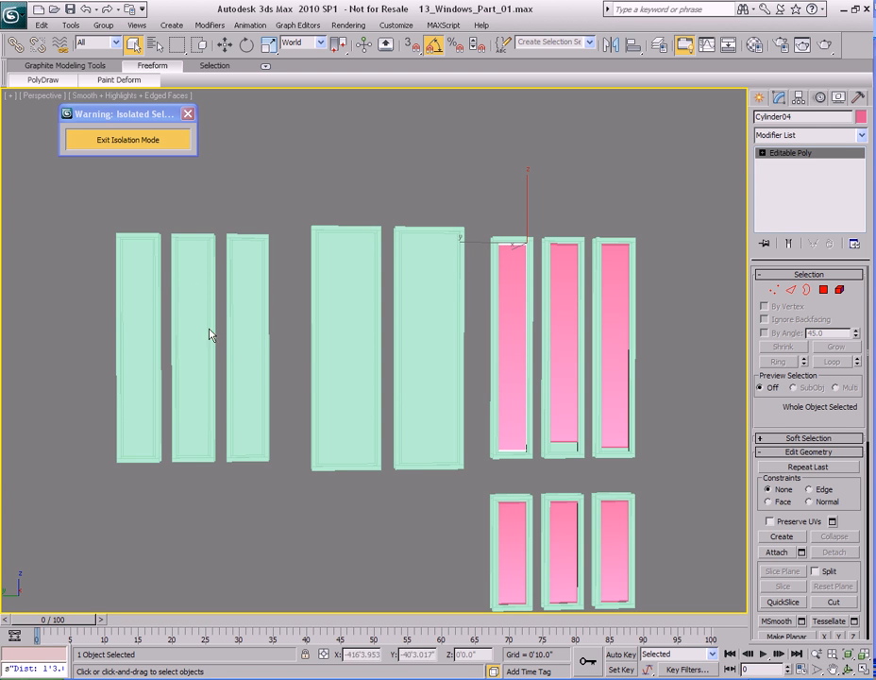
Clone the tall shade beside the wide windows as one copy, placed at the nearest of the three tall windows across the wide pair.
alt+middle_drag(302, 361, 428, 391)
click(522, 272)
key(w)
key(s)
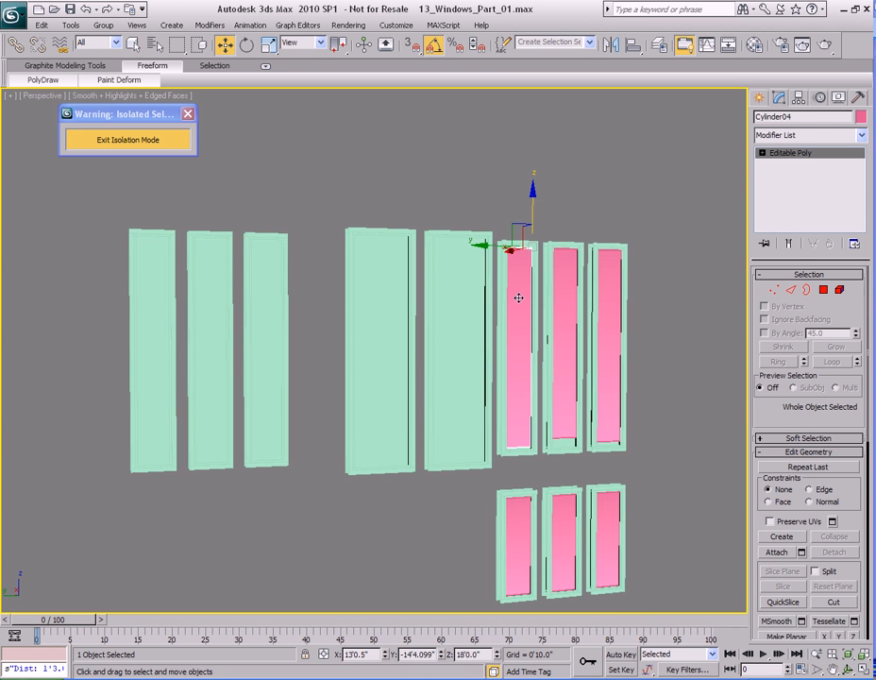
mouse_move(533, 250)
shift+mouse_down()
mouse_move(287, 256)
mouse_move(280, 247)
shift+mouse_up()
click(441, 405)
Snap the copied shade's upper corner to the inner upper corner of that tall window's frame using vertex snapping.
mouse_move(281, 288)
middle_down()
mouse_move(319, 421)
mouse_move(275, 393)
middle_up()
scroll(319, 424, up, 5)
middle_drag(276, 393, 361, 380)
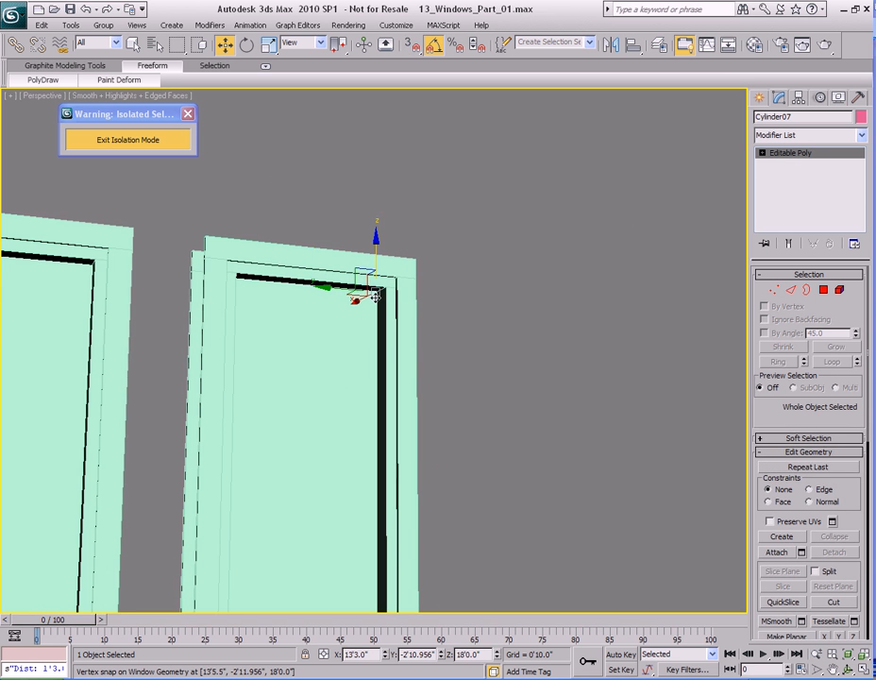
key(s)
drag(375, 292, 387, 288)
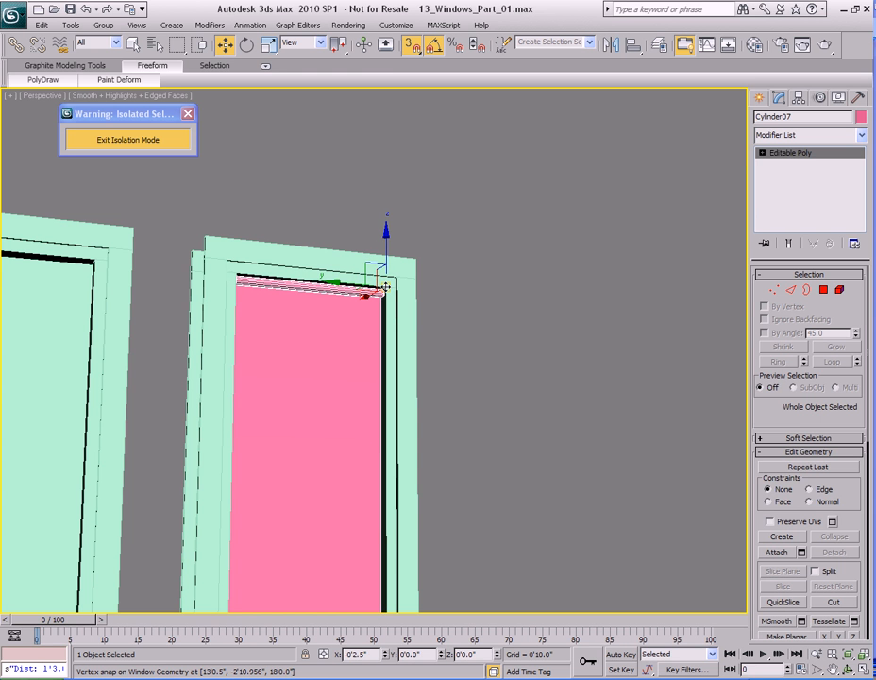
Clone the shade as a copy for the middle window of the same three and snap it to the frame's inner upper corner.
scroll(371, 359, down, 5)
middle_drag(361, 457, 404, 318)
shift+drag(423, 225, 331, 223)
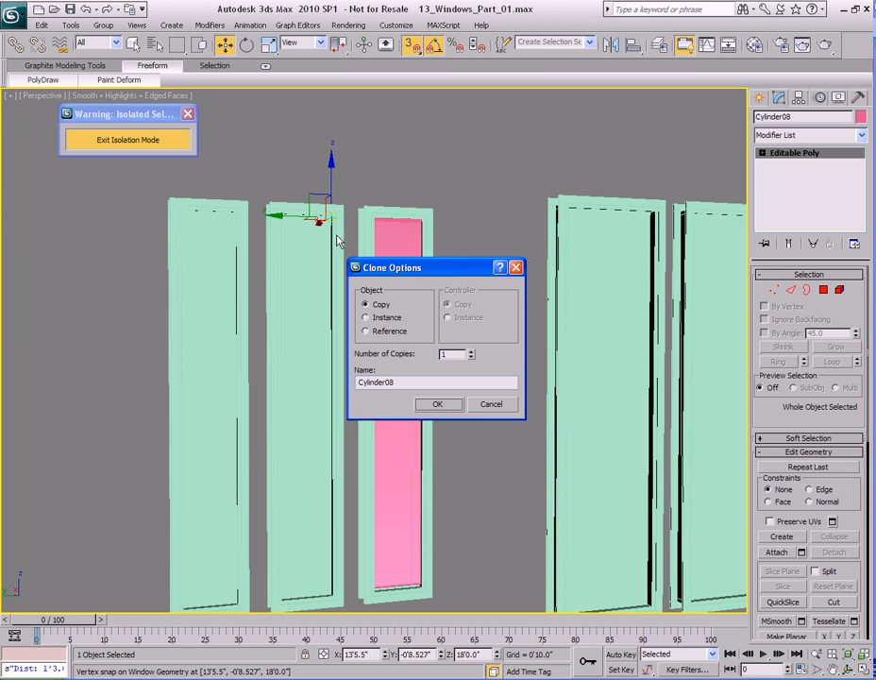
click(440, 405)
scroll(327, 343, up, 8)
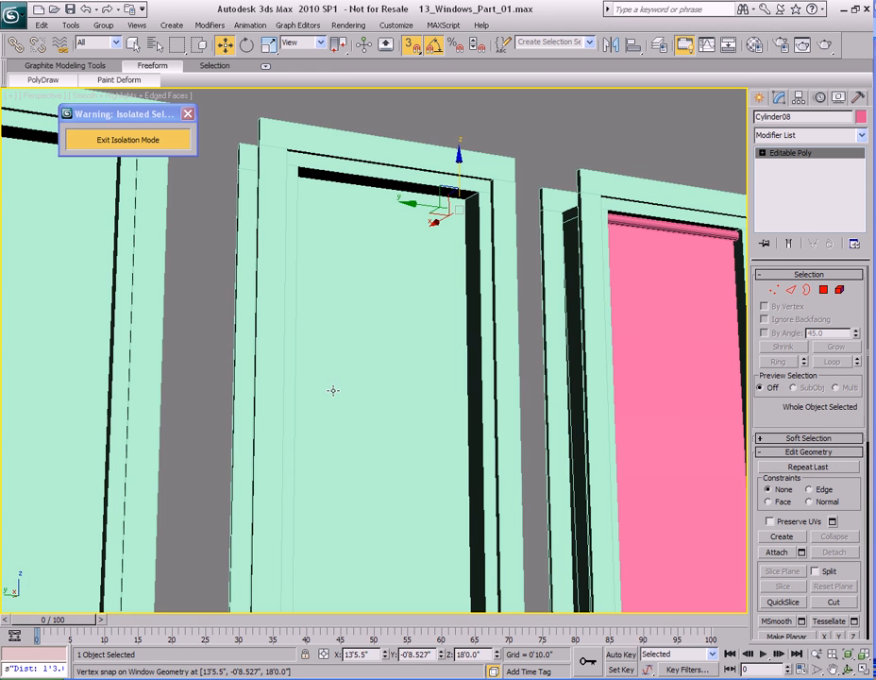
drag(458, 219, 480, 194)
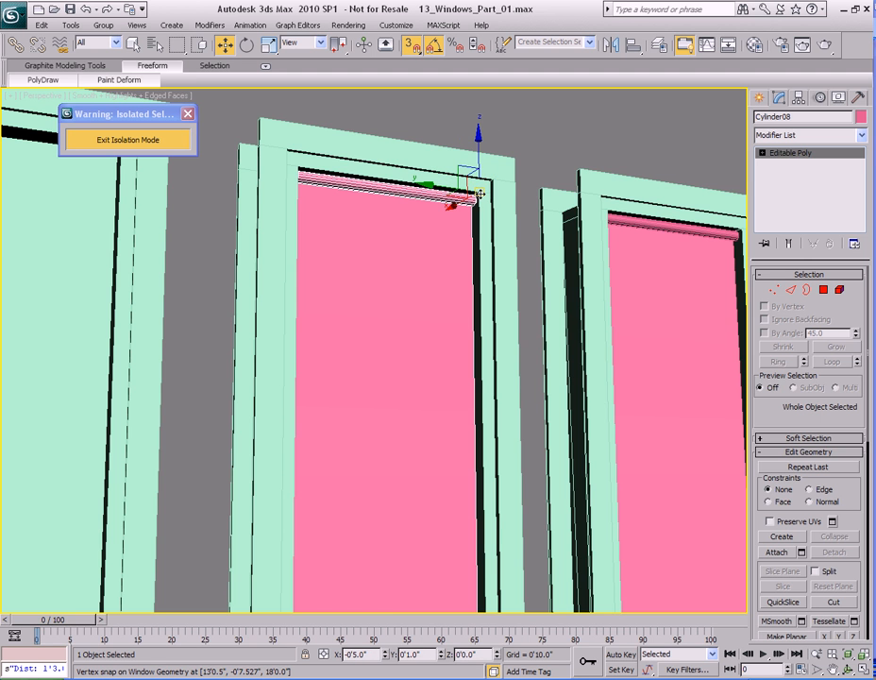
Clone the shade as a copy for the outermost window of the three, snapped to its frame's inner upper corner.
middle_drag(335, 327, 411, 361)
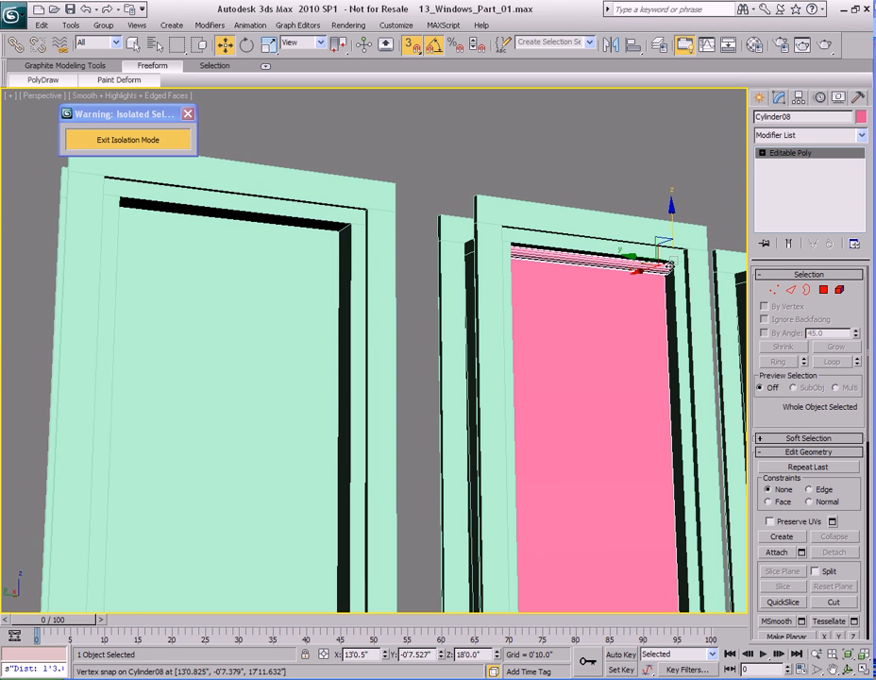
shift+drag(672, 264, 351, 222)
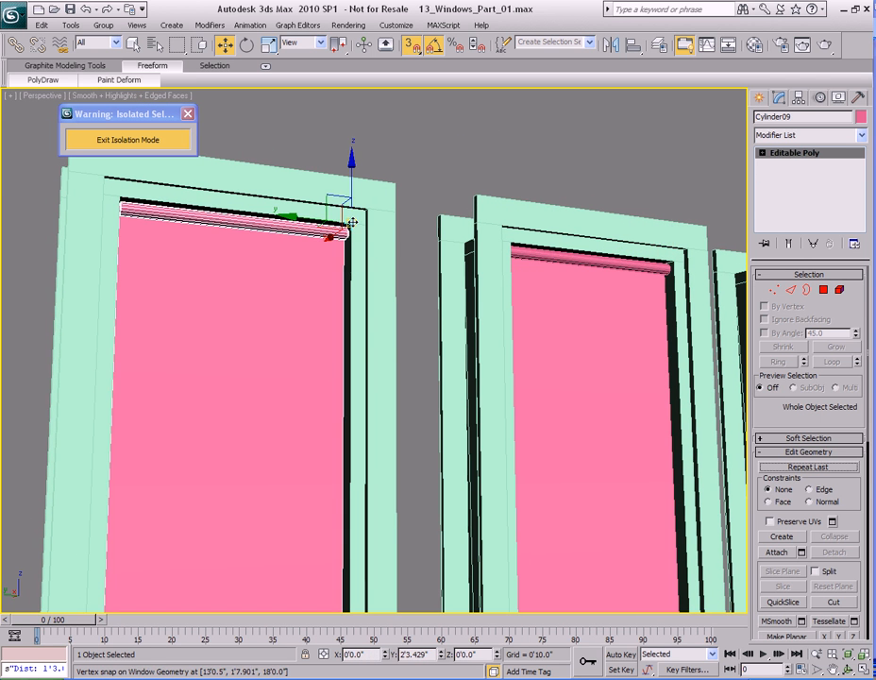
click(441, 405)
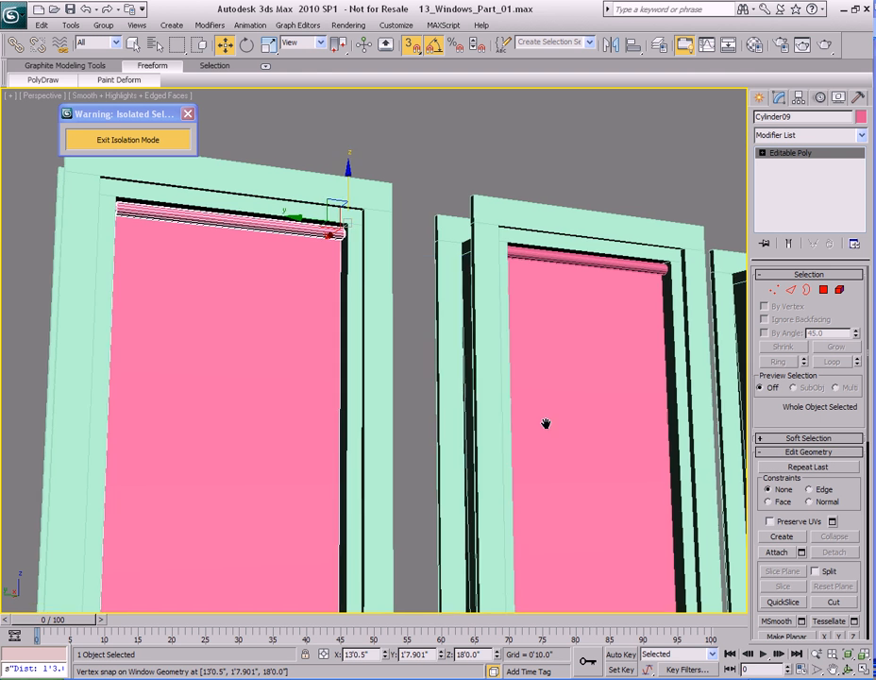
scroll(529, 416, down, 5)
middle_drag(510, 408, 466, 407)
key(q)
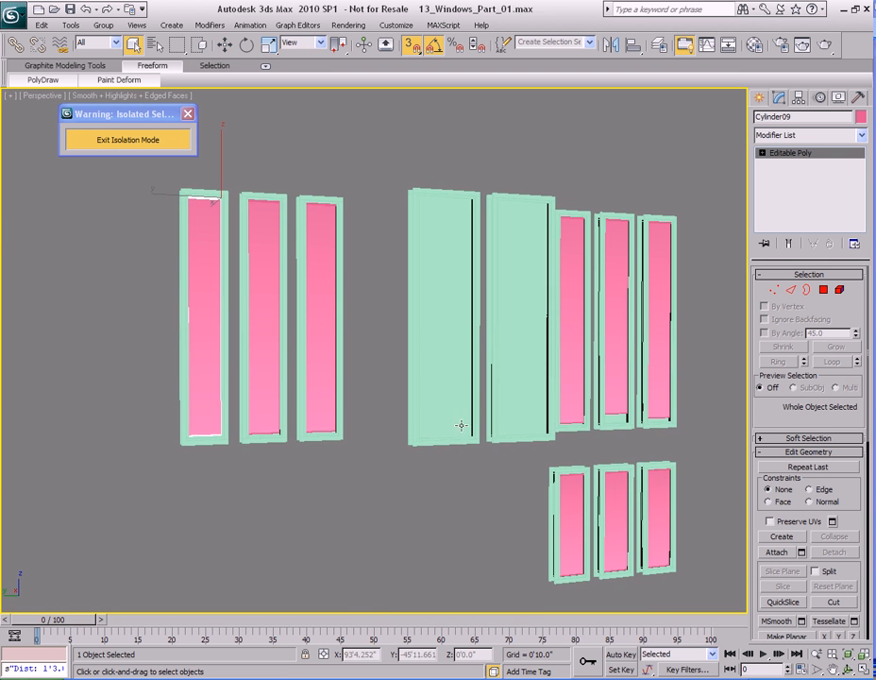
Select the original tall shade in the narrow window directly beside the two wide windows.
middle_drag(357, 422, 354, 400)
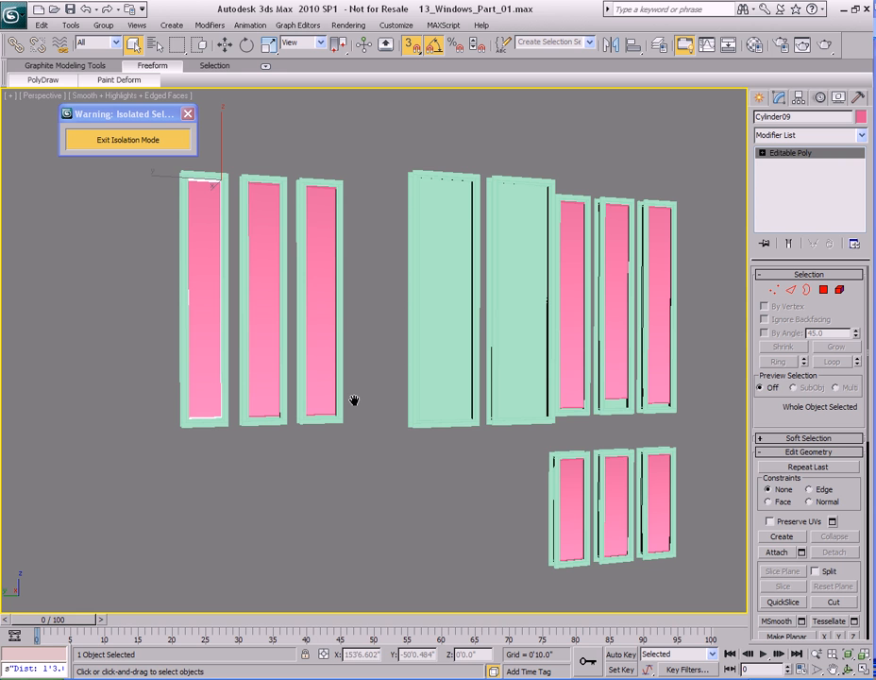
middle_drag(439, 419, 368, 417)
middle_drag(405, 356, 381, 398)
scroll(376, 460, up, 4)
click(382, 398)
alt+middle_drag(326, 366, 410, 344)
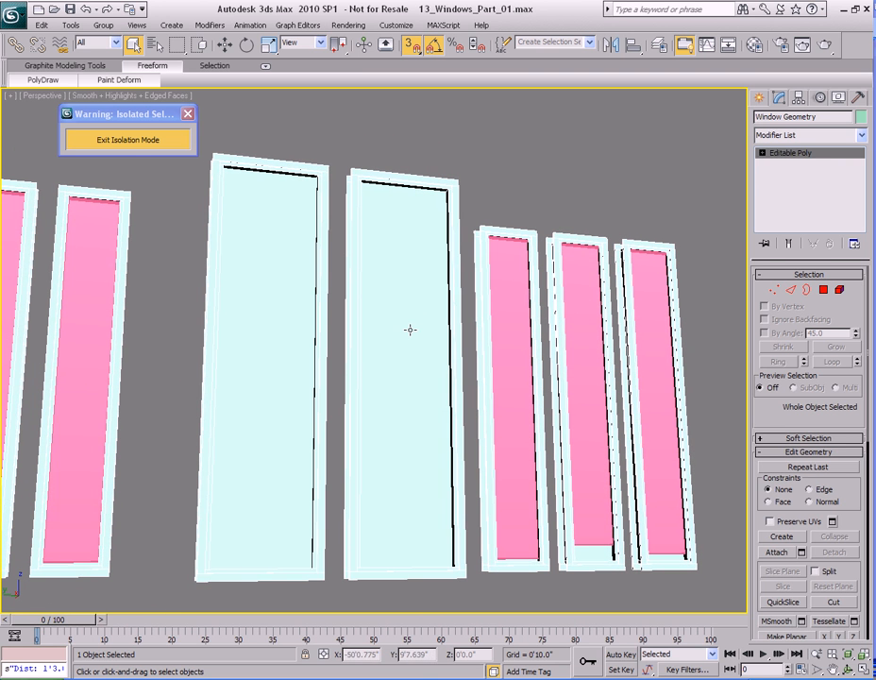
click(516, 259)
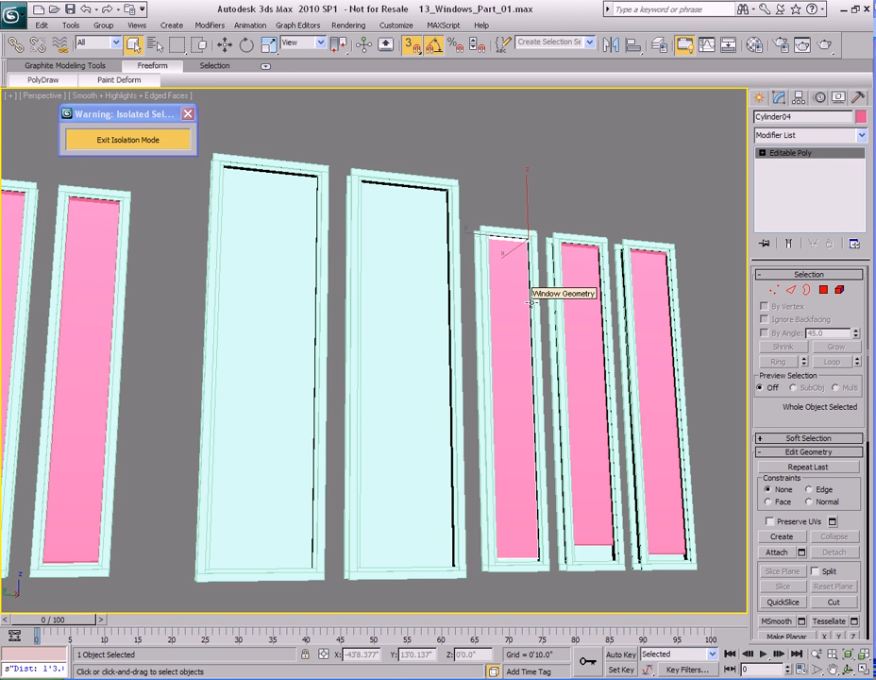
alt+middle_drag(508, 367, 444, 387)
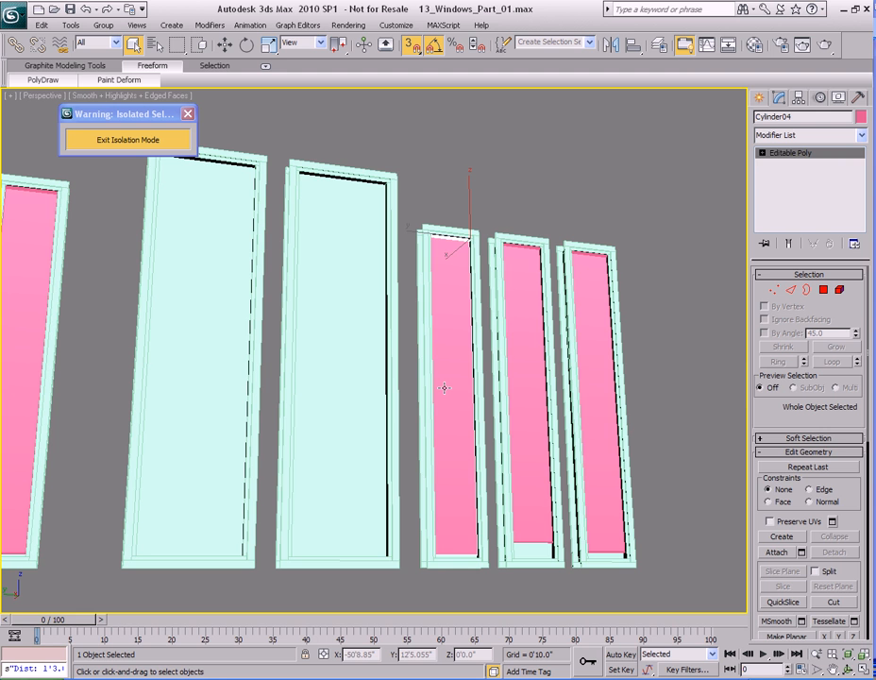
Clone the selected shade as one copy placed near the upper corner of the adjacent wide window.
key(w)
middle_drag(463, 272, 452, 422)
alt+middle_drag(453, 422, 457, 406)
scroll(459, 418, up, 3)
key(s)
mouse_move(491, 376)
shift+mouse_down()
mouse_move(393, 346)
mouse_move(373, 301)
shift+mouse_up()
key(s)
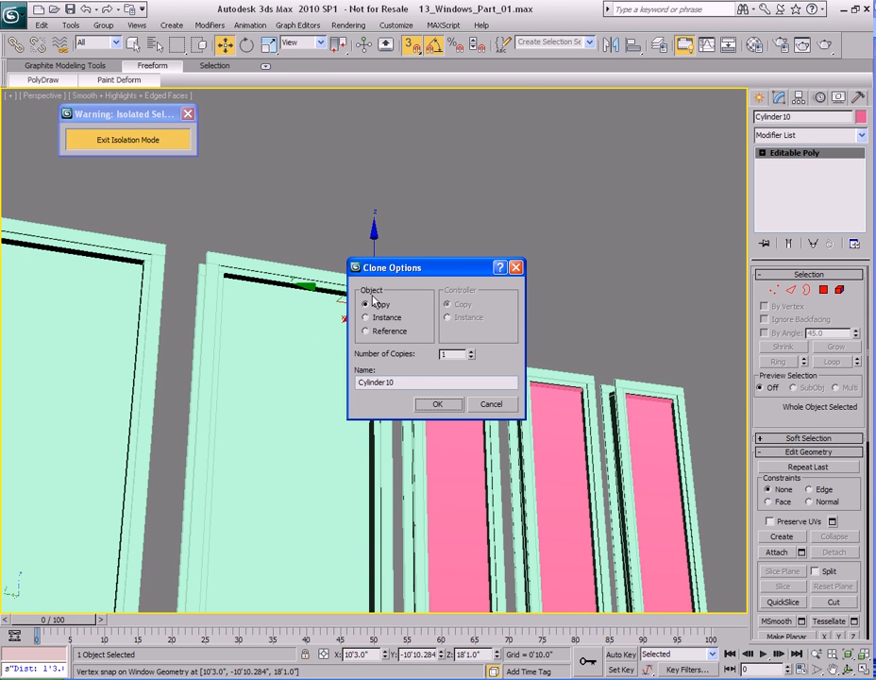
click(437, 404)
Snap the new shade's upper corner to the wide window frame's inner upper corner and end the move.
scroll(390, 397, up, 3)
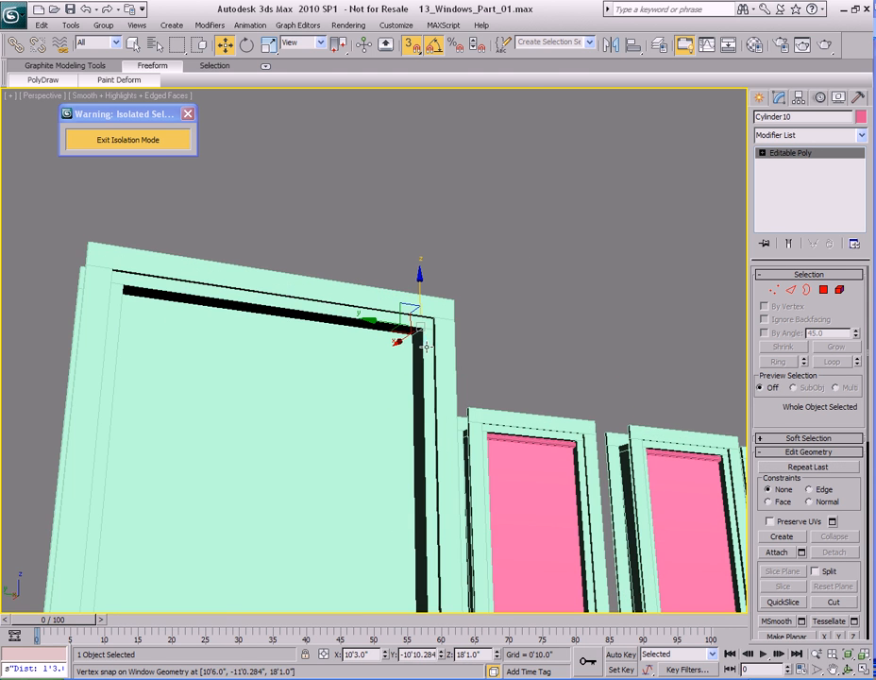
key(s)
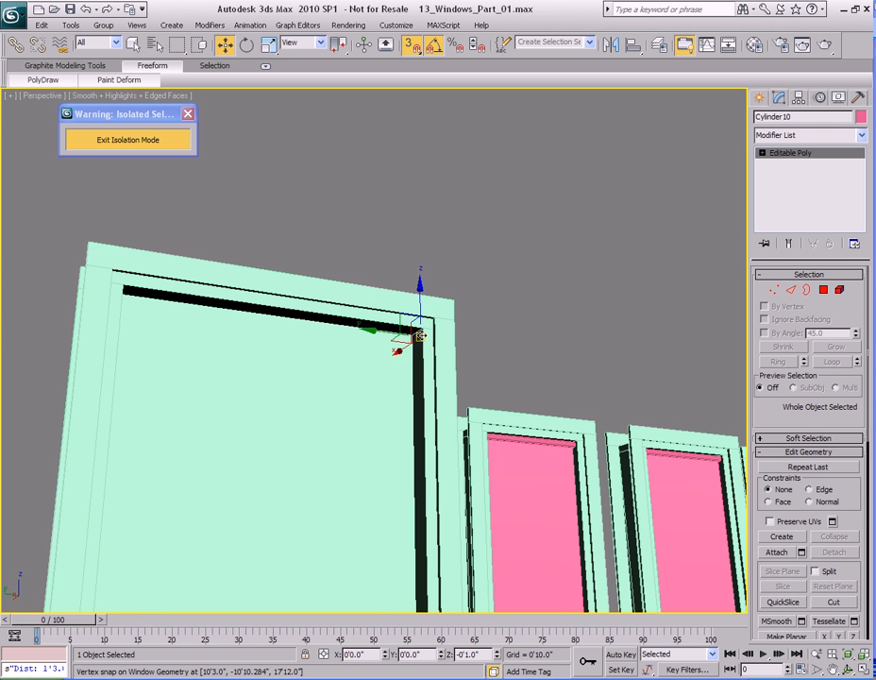
drag(420, 327, 422, 324)
scroll(415, 332, down, 5)
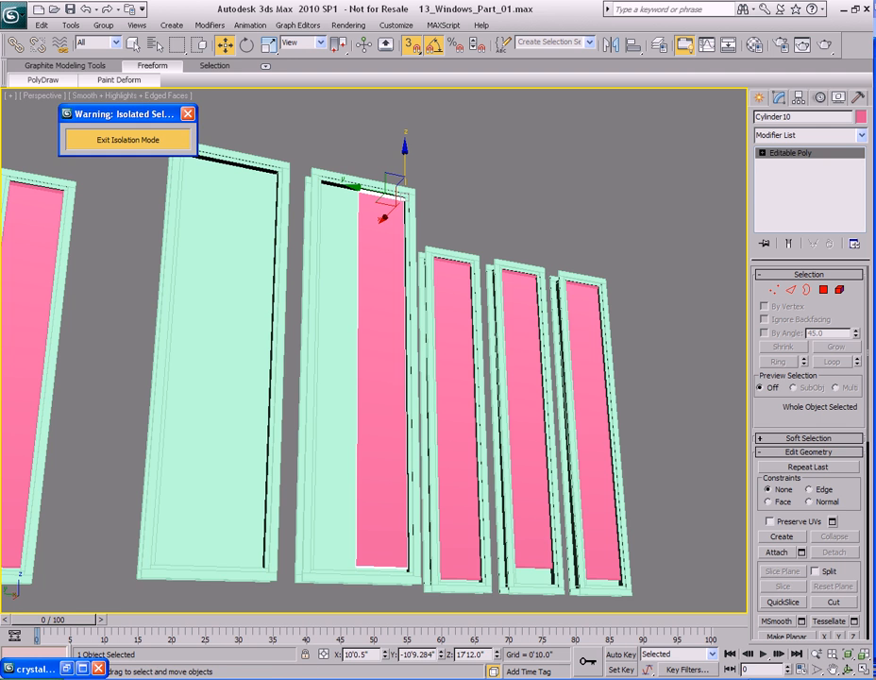
alt+middle_drag(510, 428, 438, 424)
key(q)
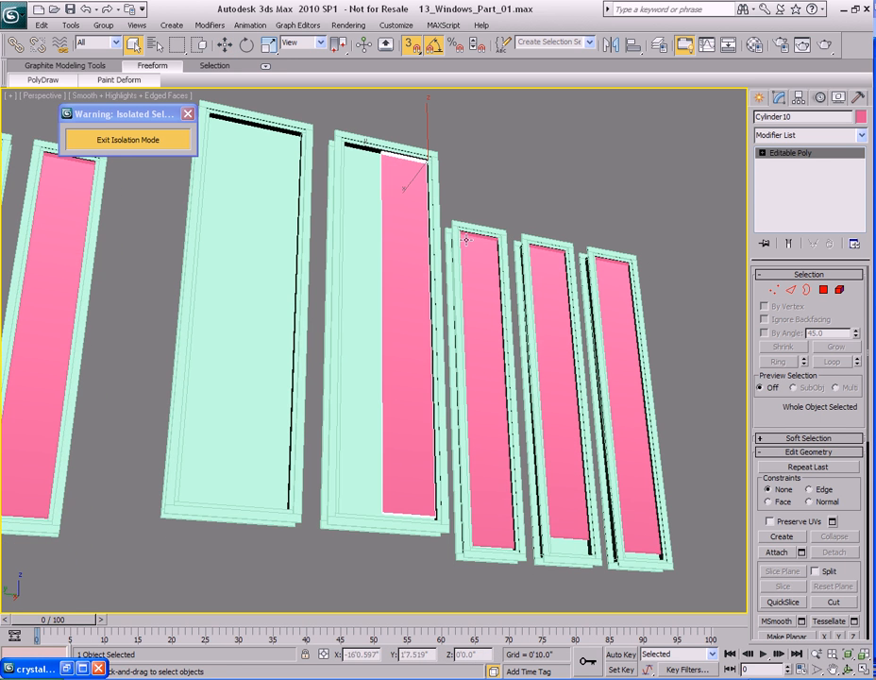